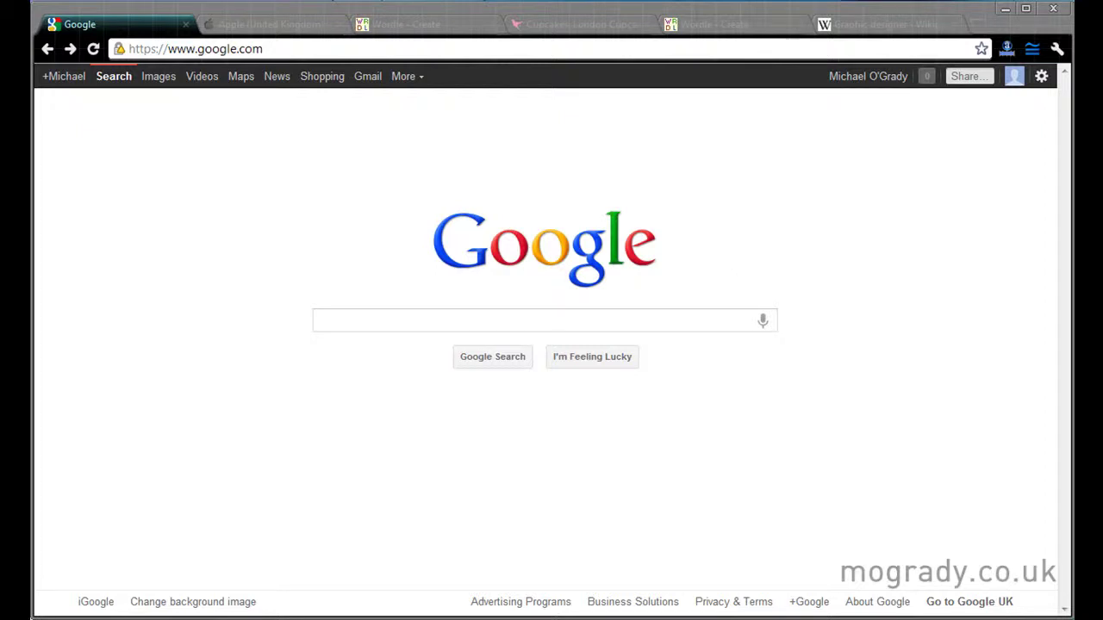
- Search Google for "word clouds"
click(358, 319)
text(wor)
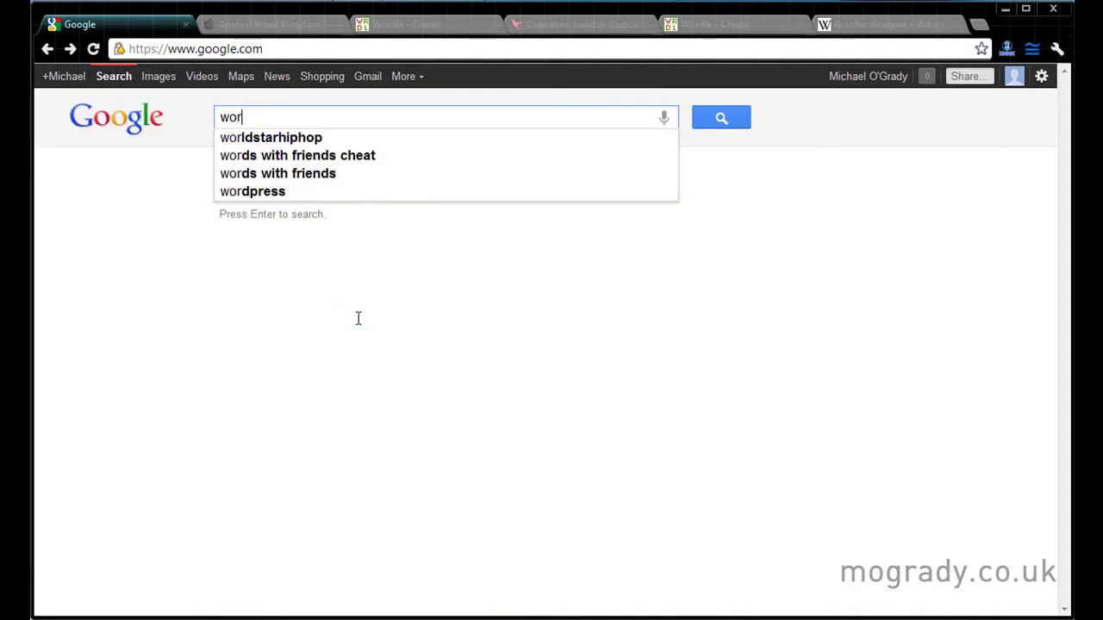
text(d clou)
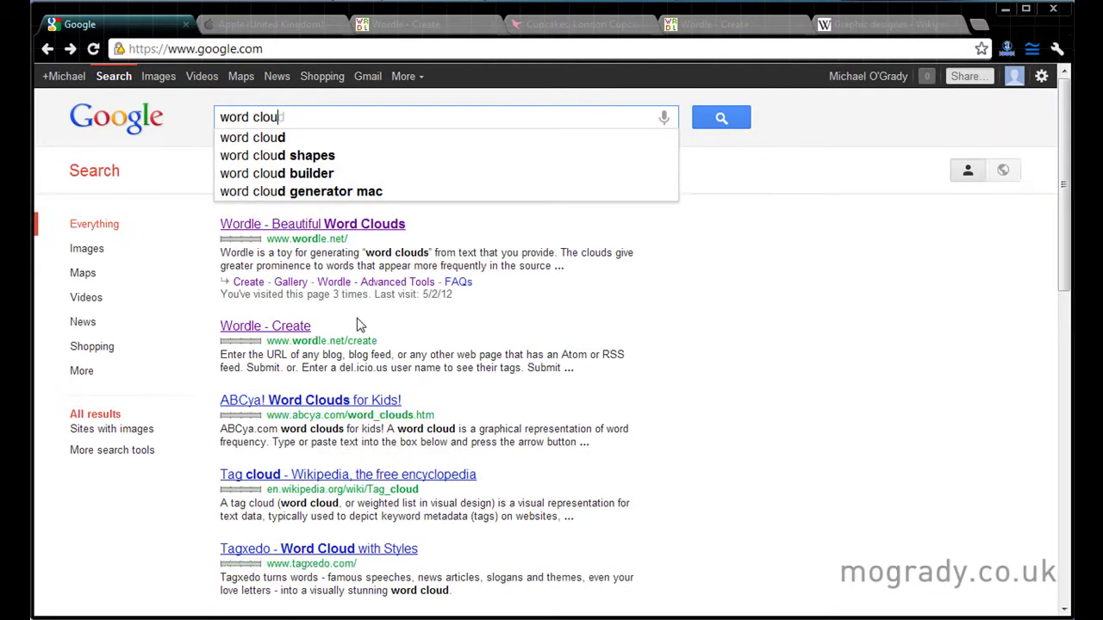
text(ds)
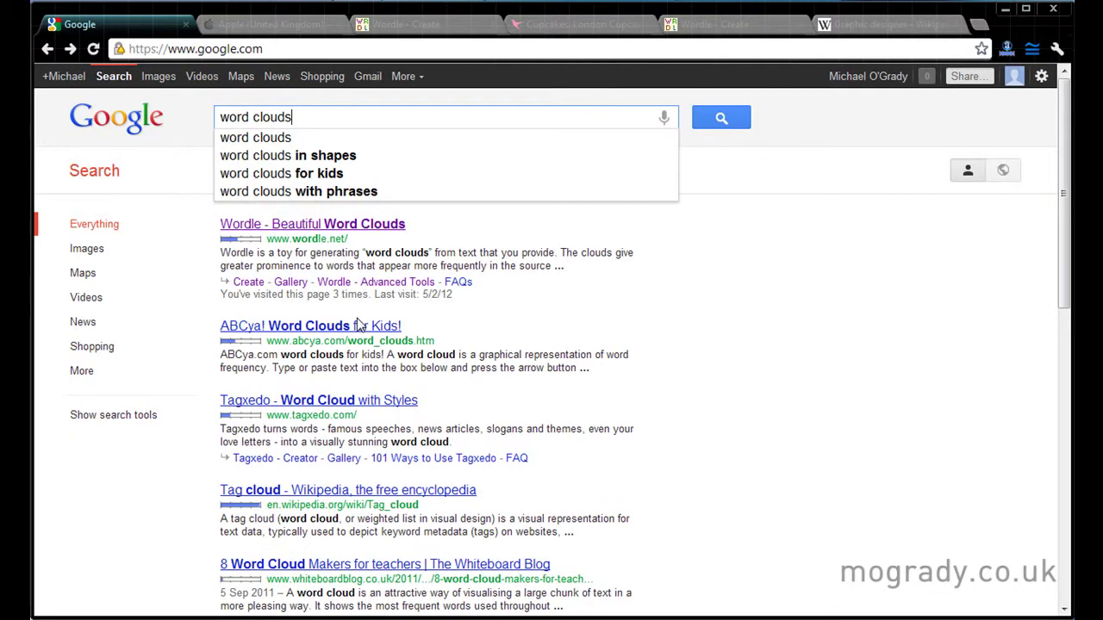
key(Return)
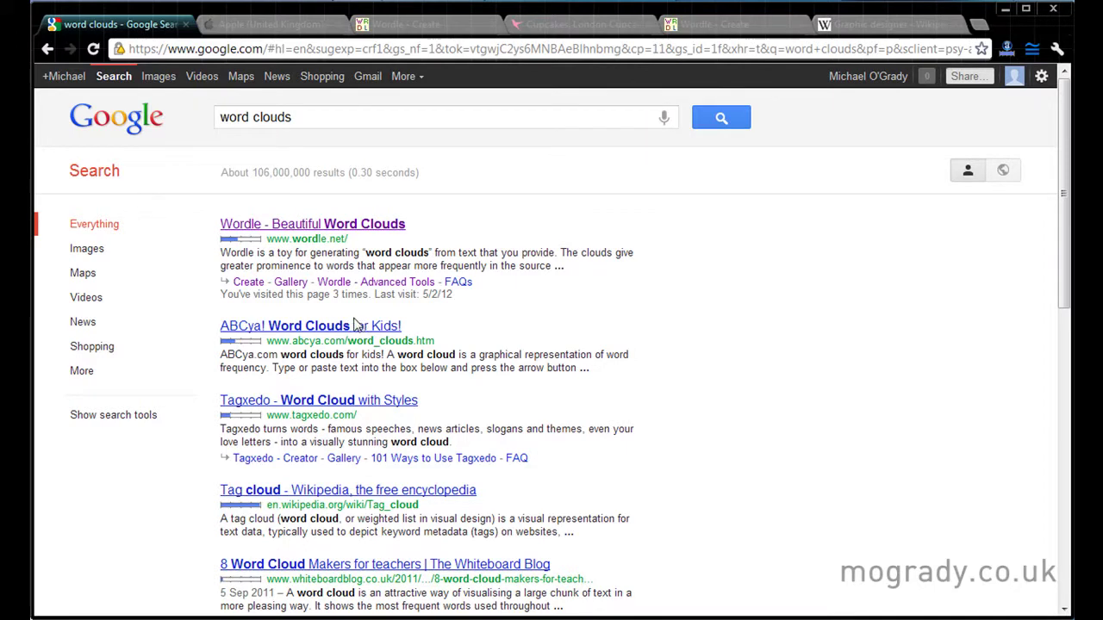
- Browse the image results for word clouds, previewing examples with different colours, fonts and layouts
click(94, 251)
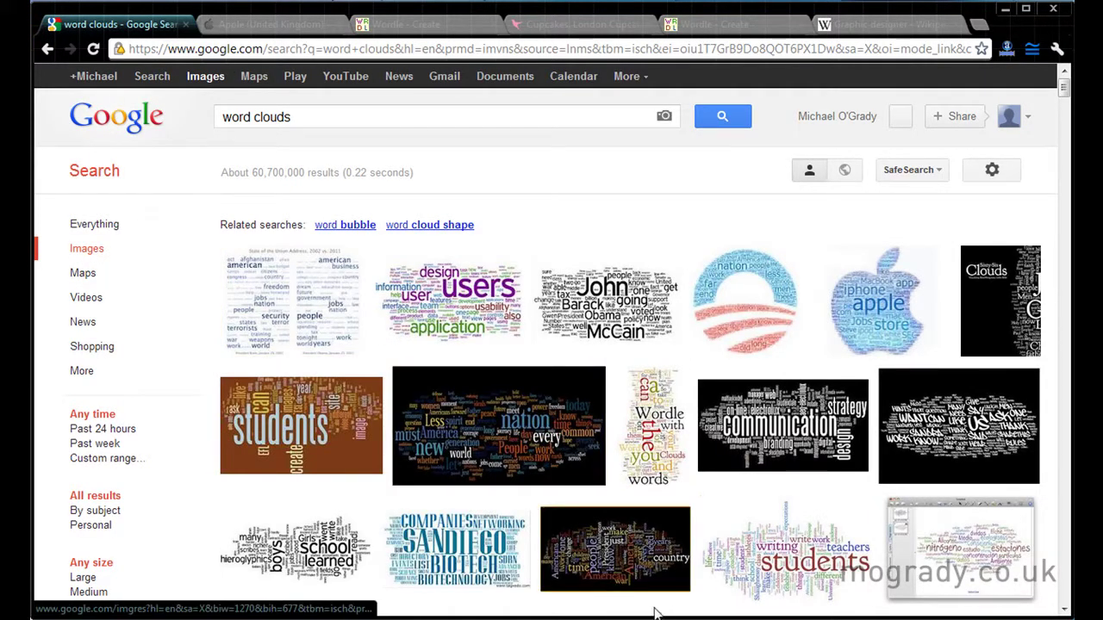
mouse_move(734, 431)
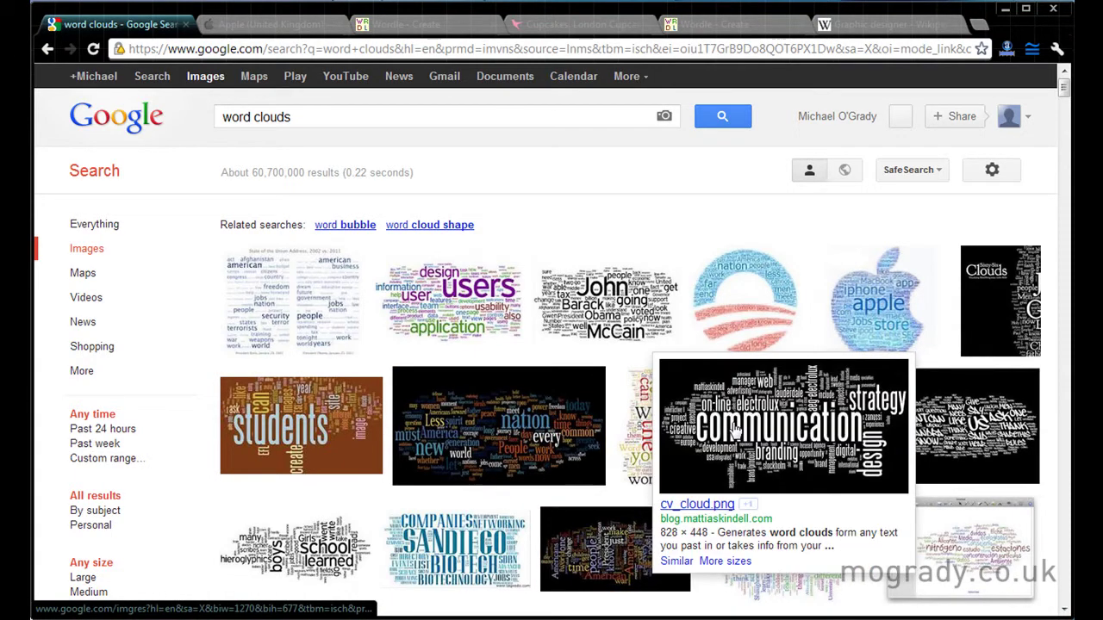
mouse_move(948, 428)
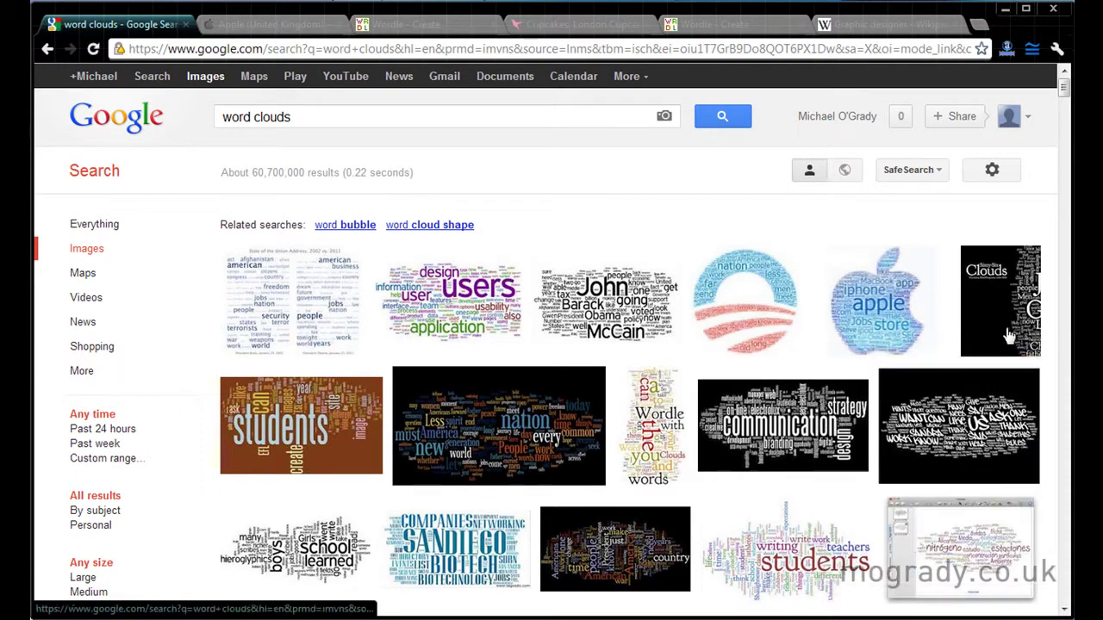
mouse_move(1008, 328)
scroll(919, 449, down, 3)
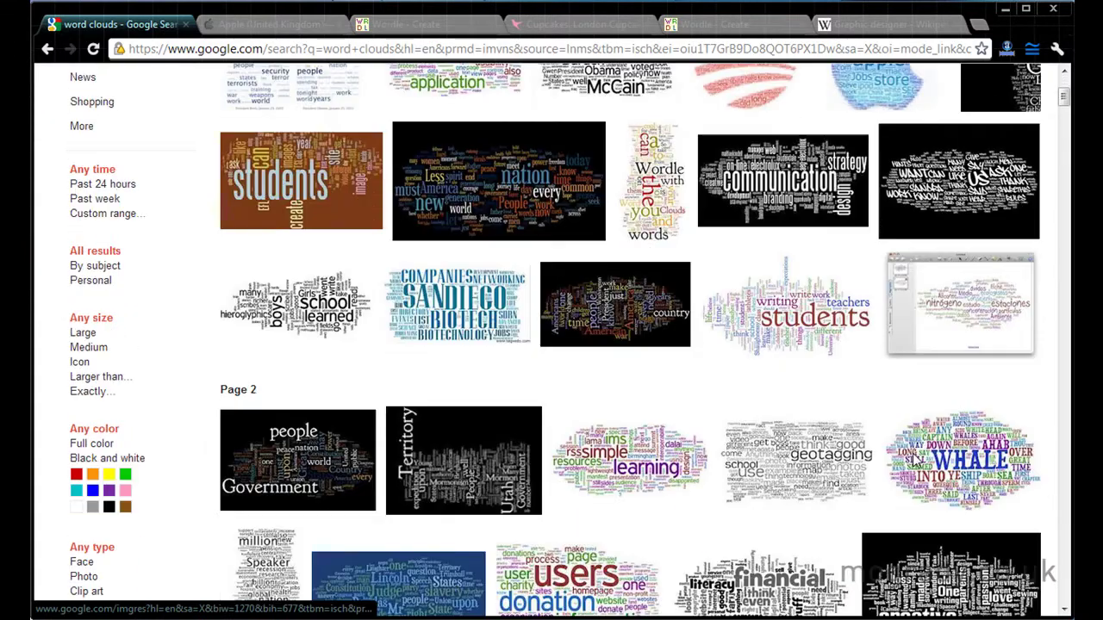
mouse_move(778, 317)
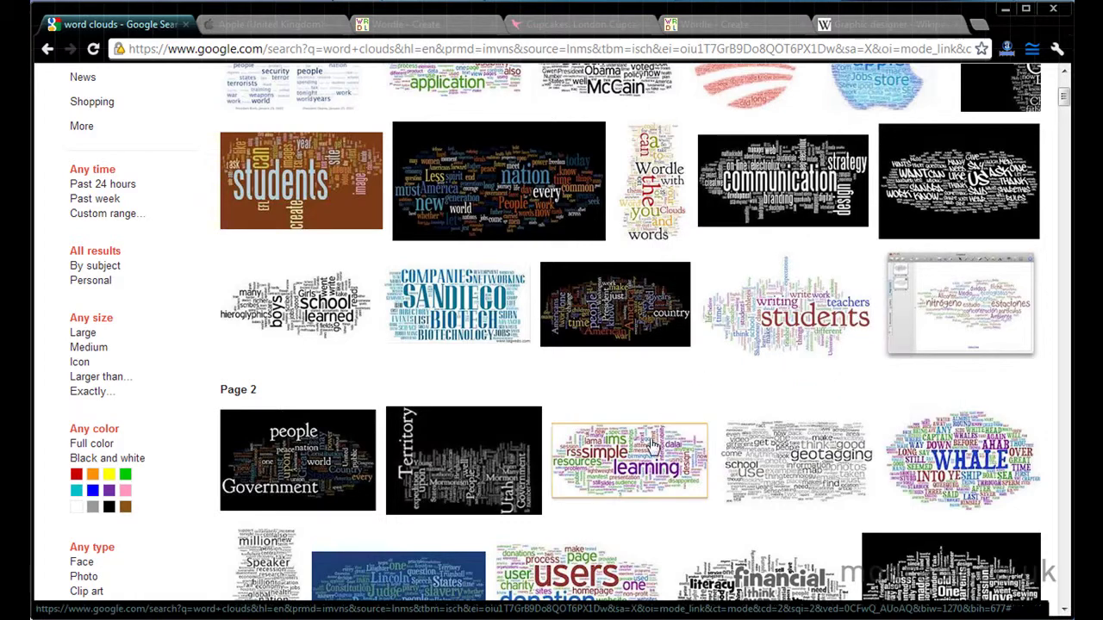
scroll(637, 474, down, 2)
scroll(635, 475, down, 1)
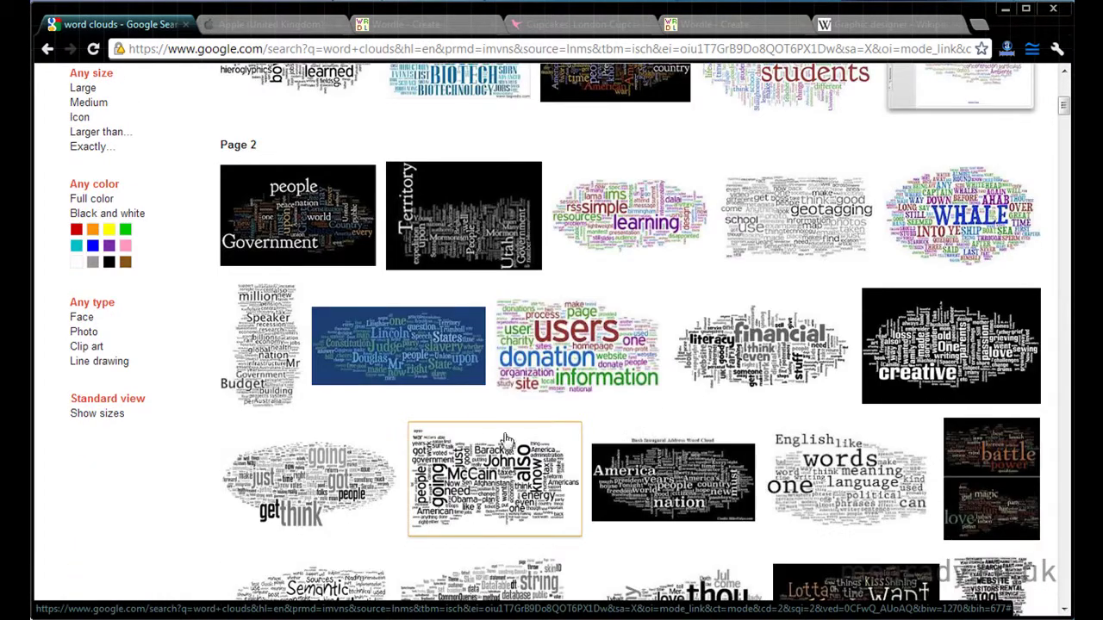
mouse_move(416, 364)
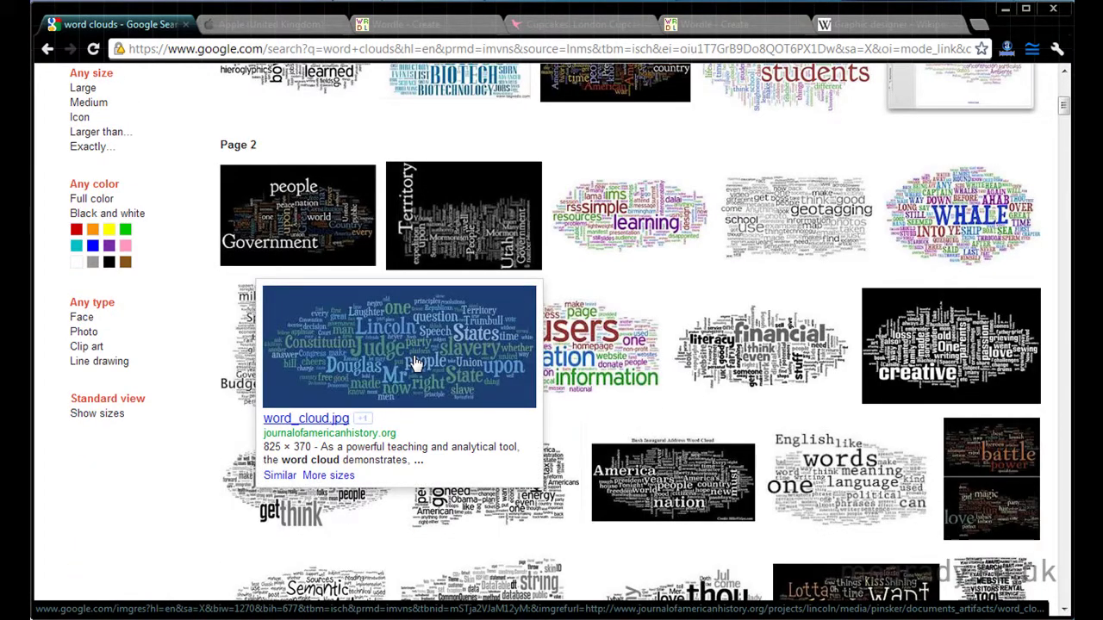
scroll(416, 363, up, 6)
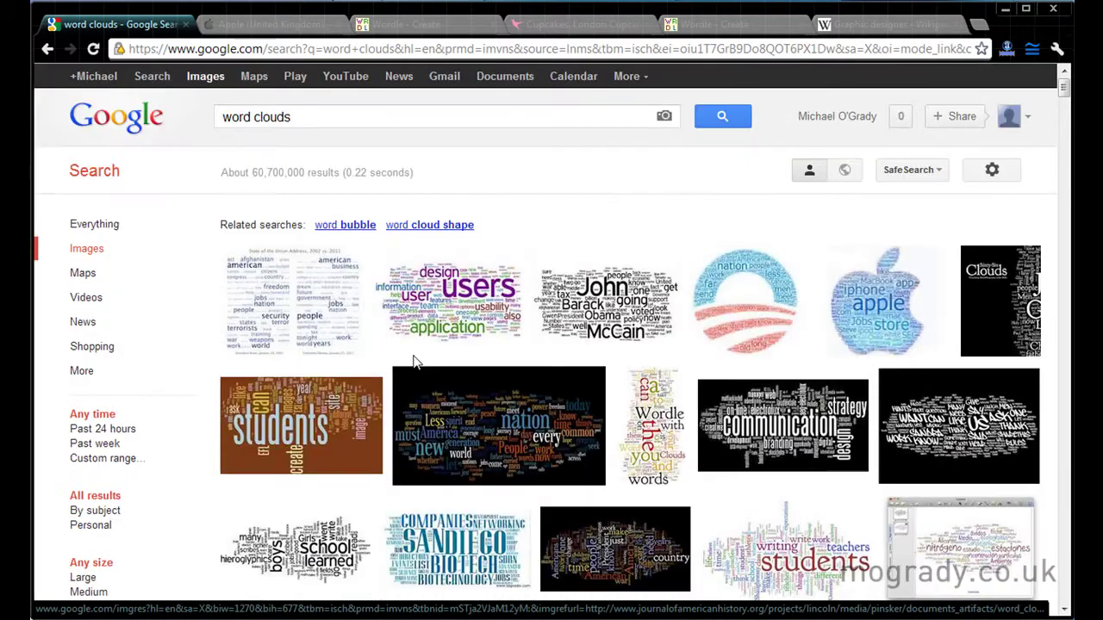
- Open the Wordle website from the general web results and look through its gallery of word clouds
click(86, 229)
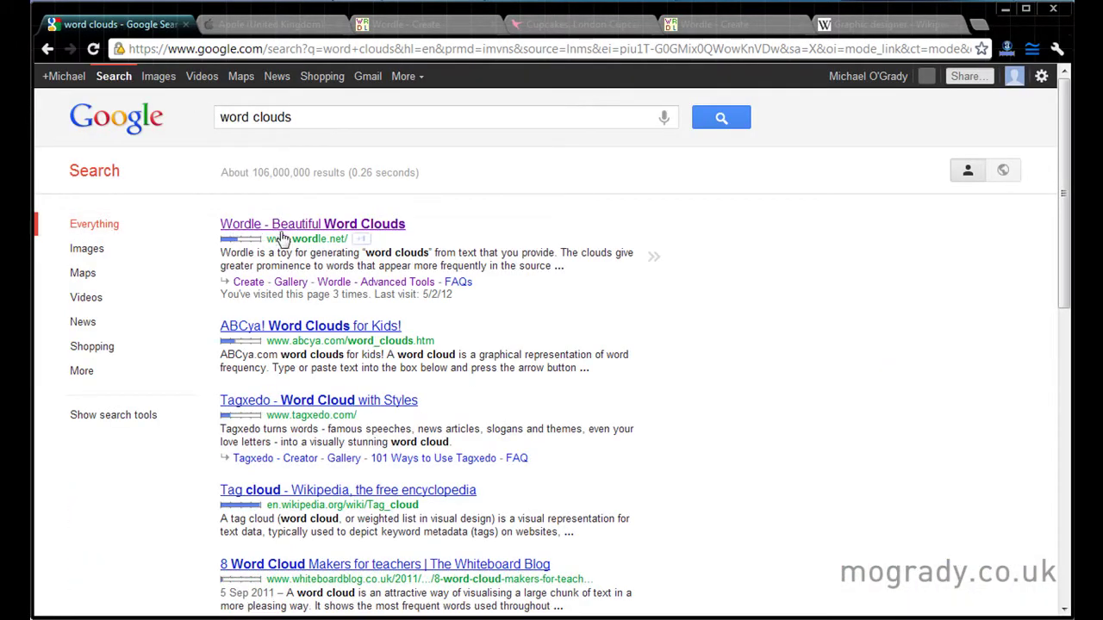
click(336, 226)
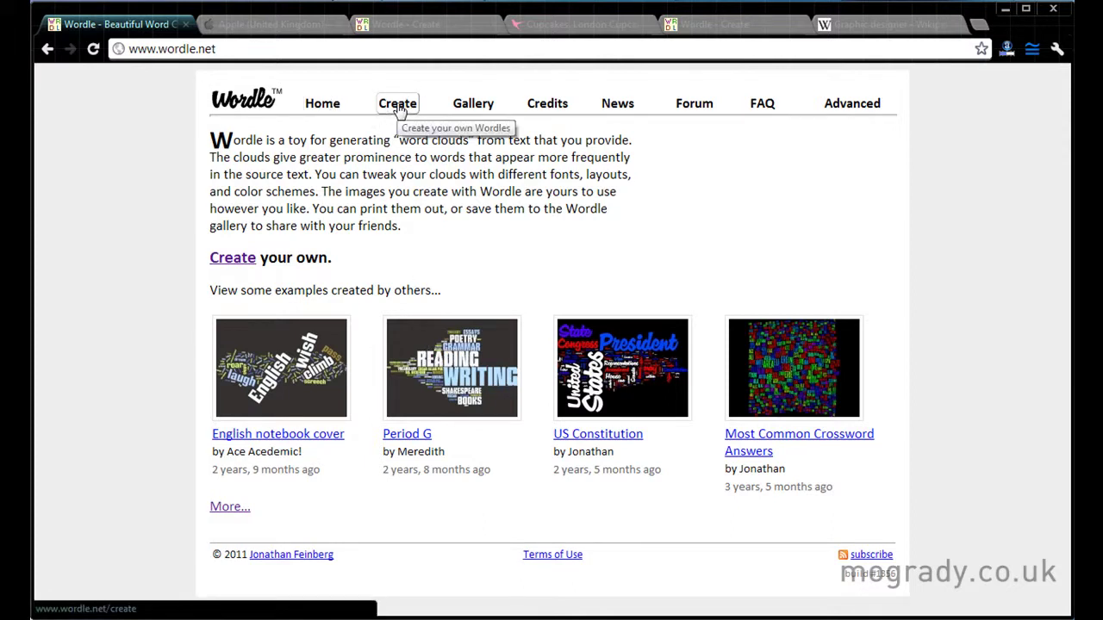
click(471, 107)
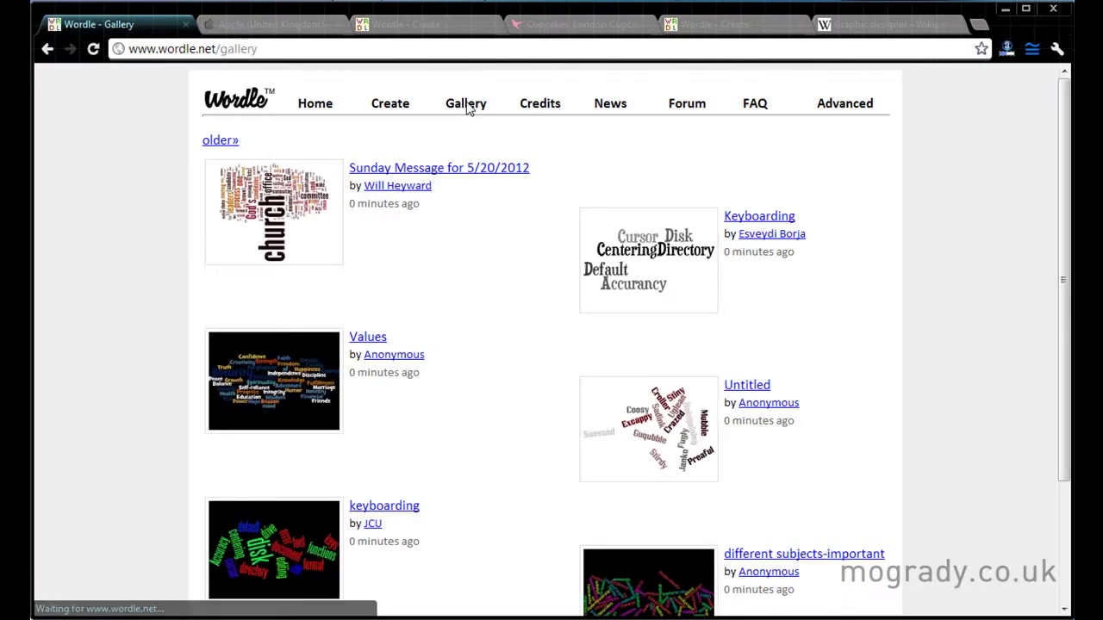
scroll(520, 369, down, 3)
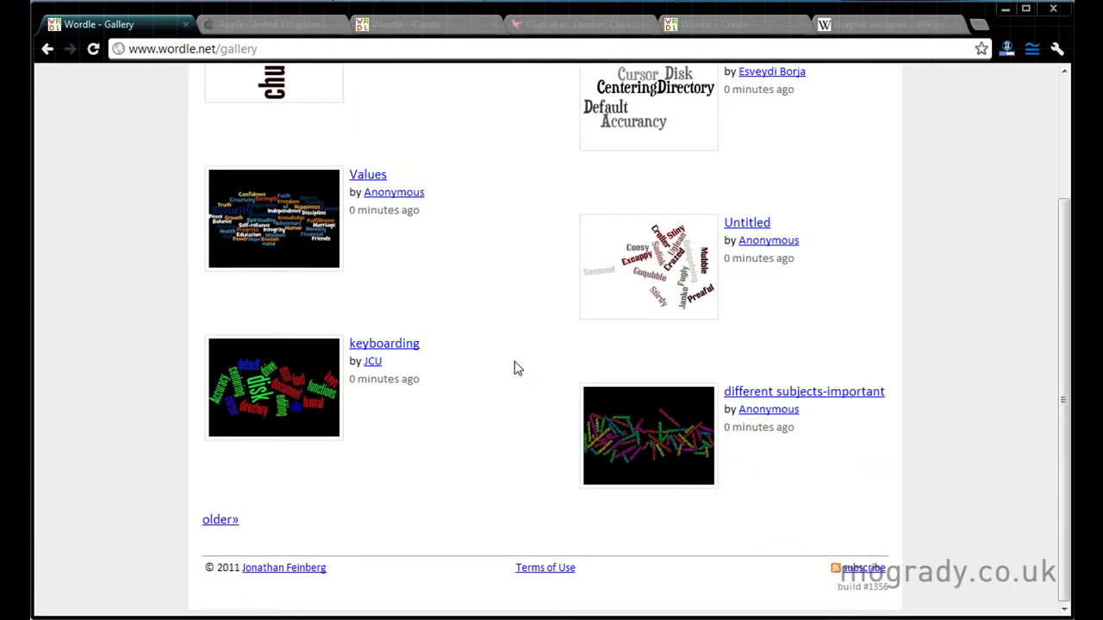
scroll(515, 368, up, 3)
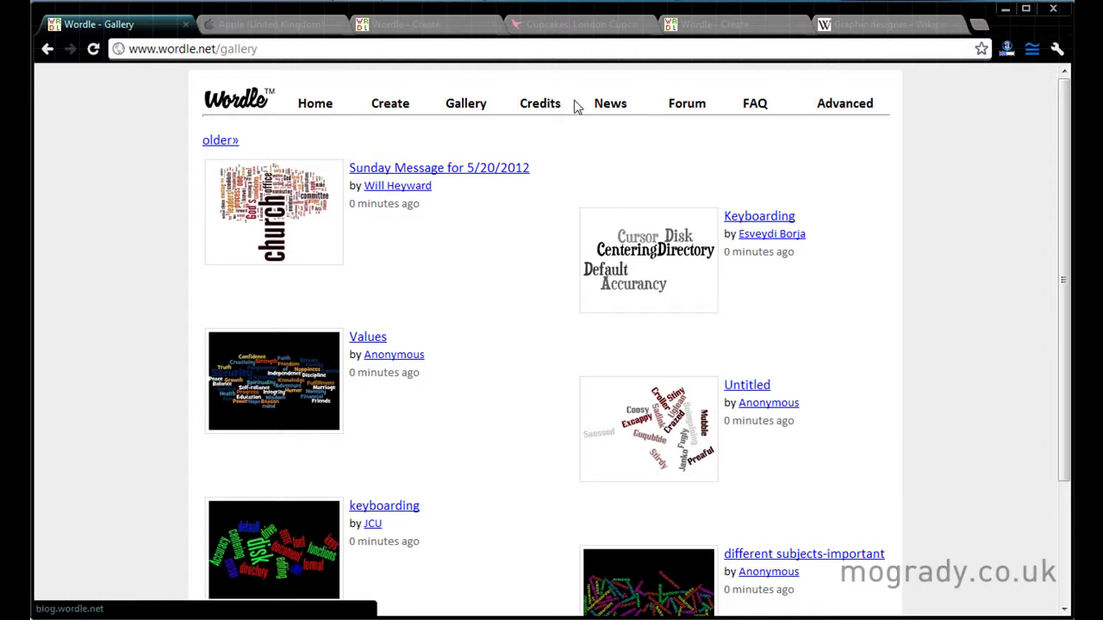
- Open Wordle's page for creating a word cloud and place the cursor in the text-pasting field
click(390, 105)
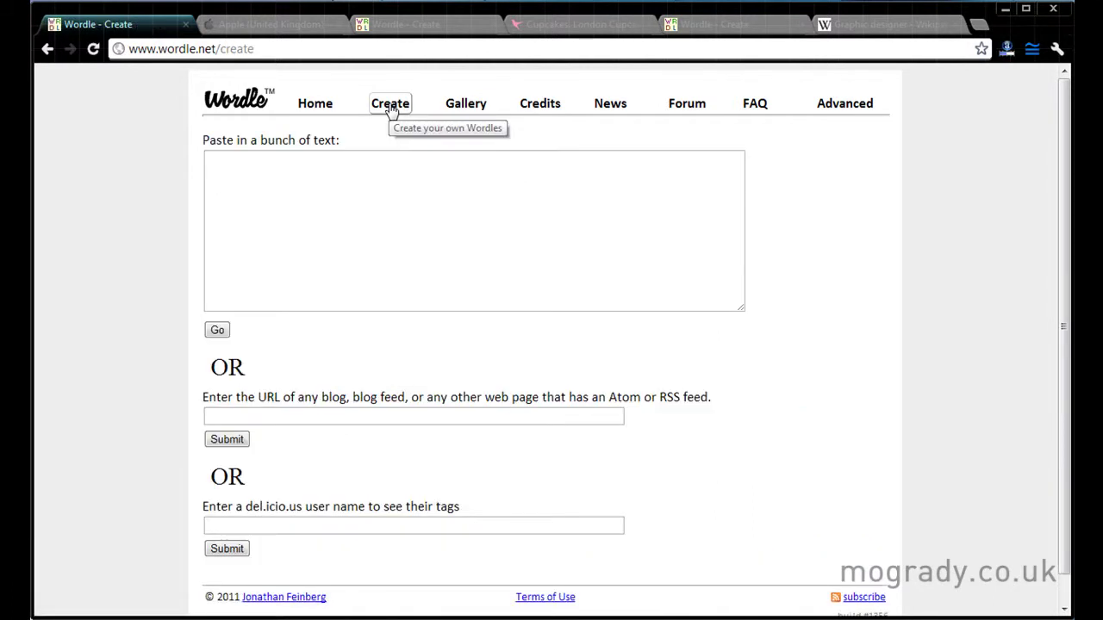
scroll(371, 232, down, 1)
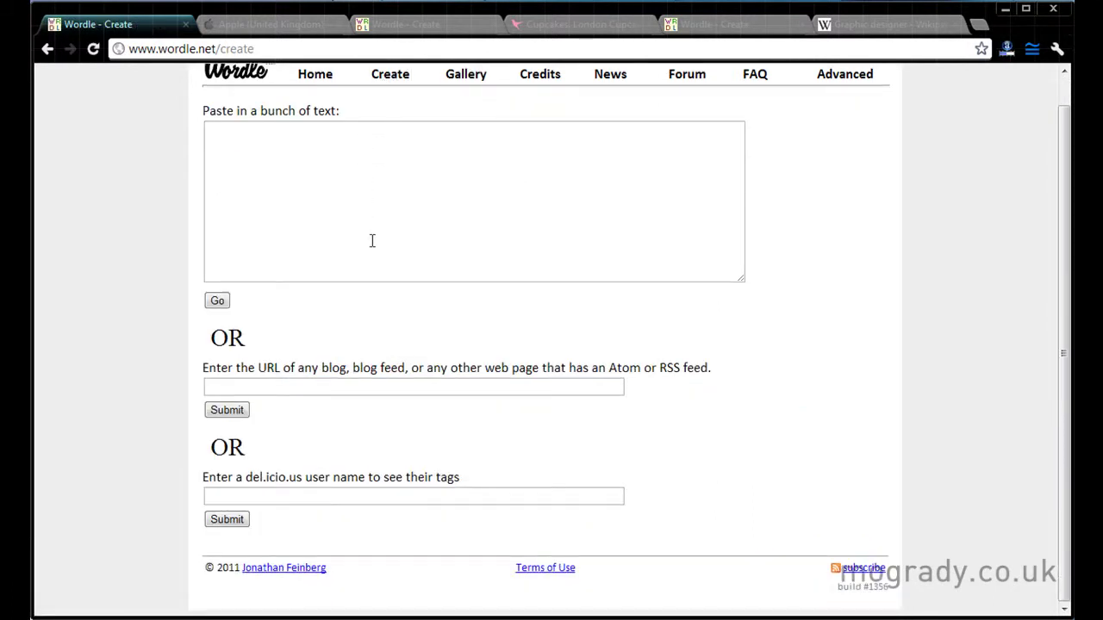
click(226, 155)
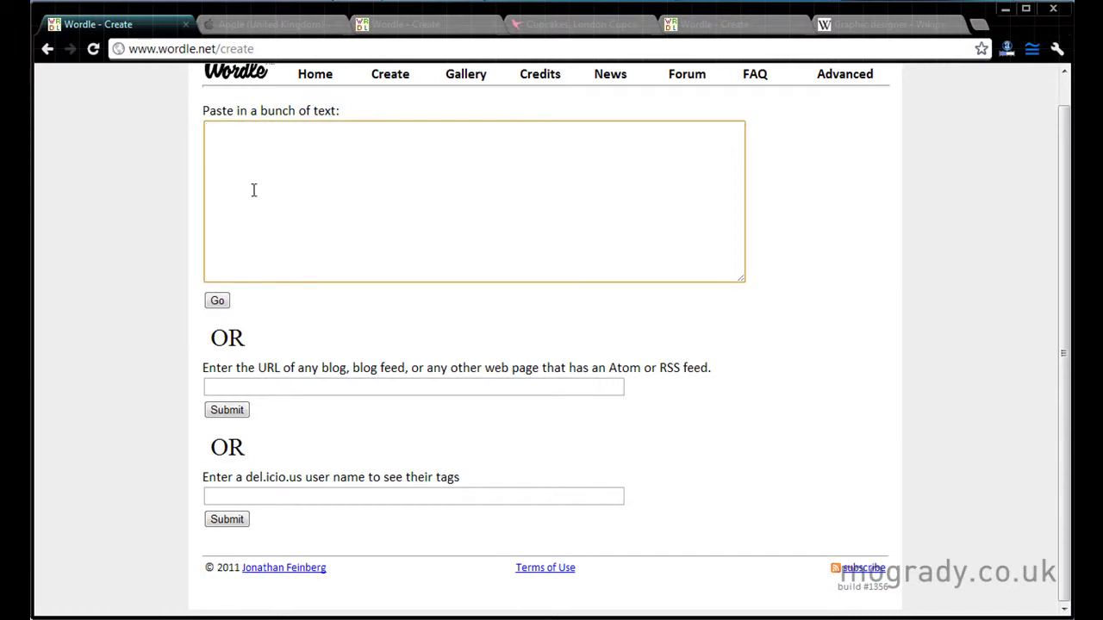
scroll(253, 190, up, 1)
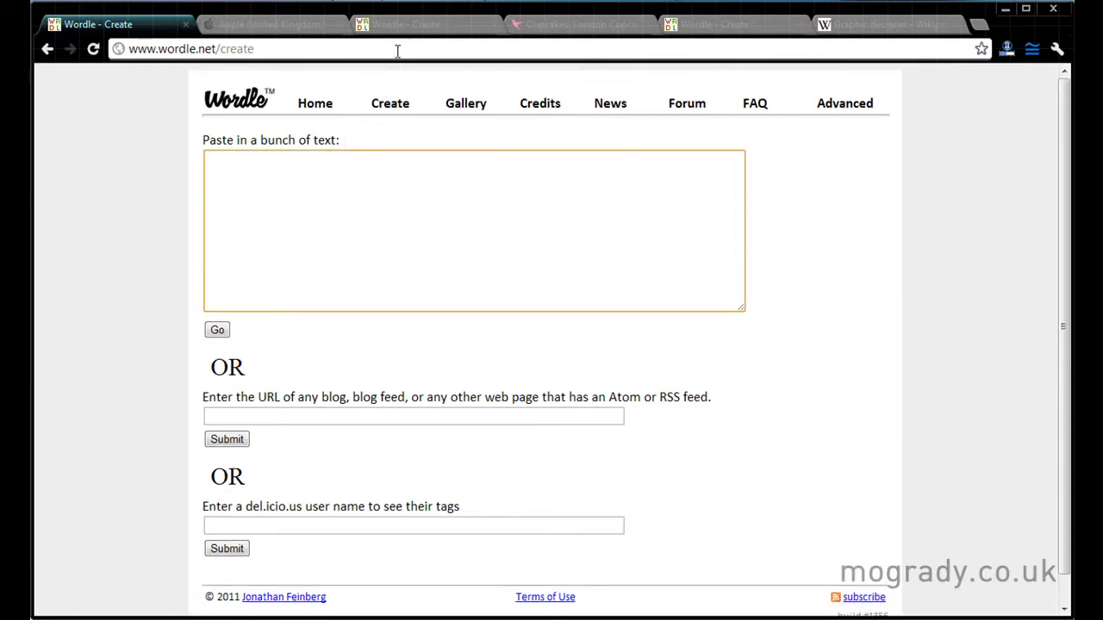
click(301, 26)
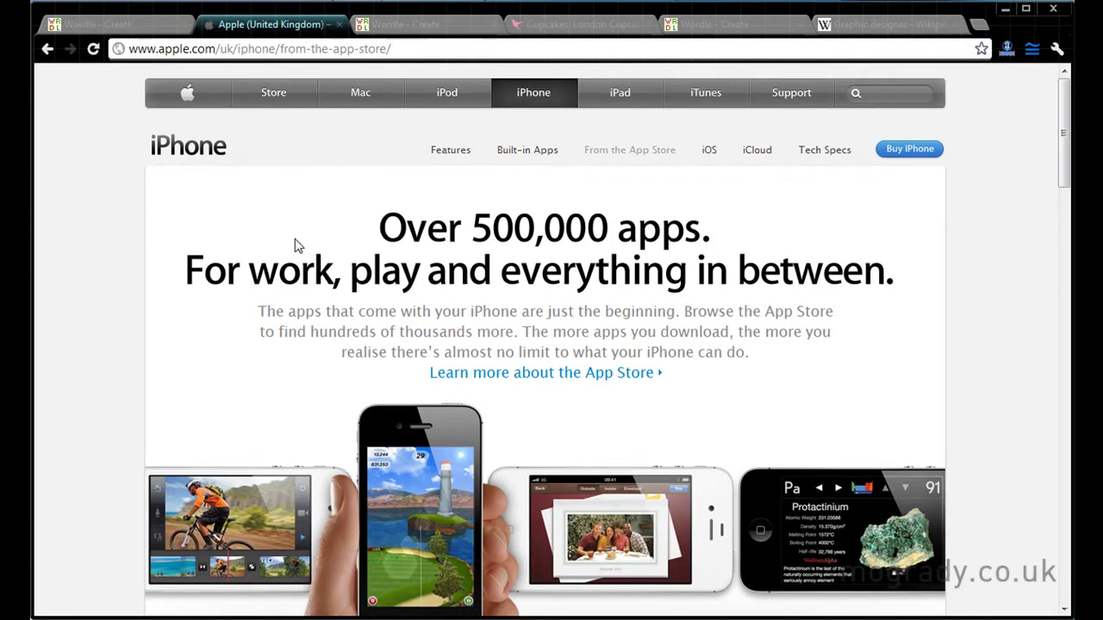
key(ctrl+a)
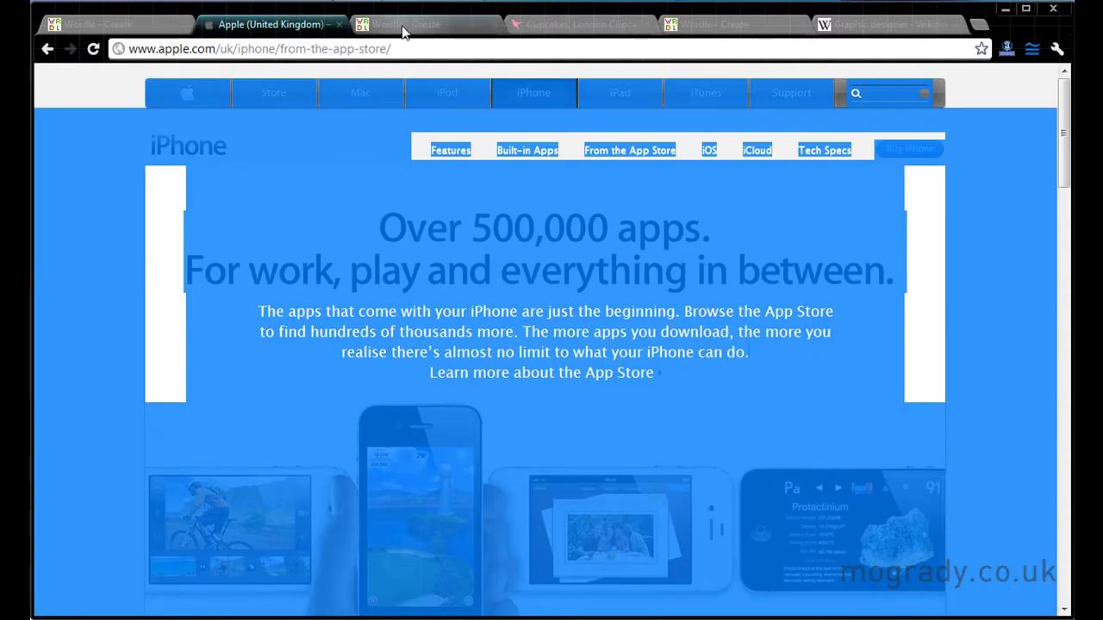
click(172, 27)
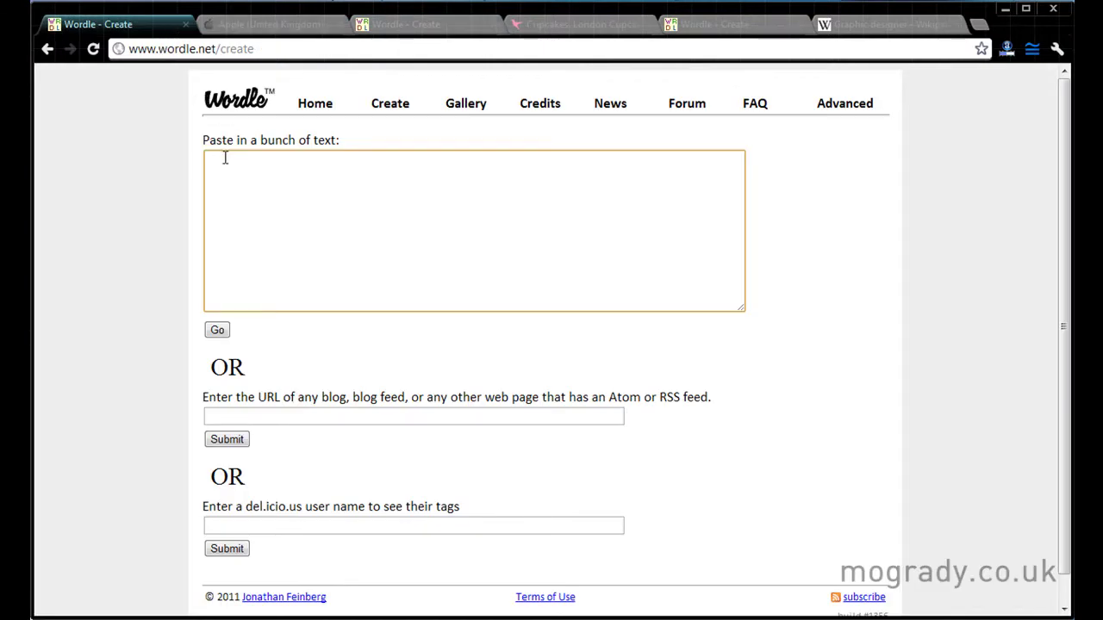
key(ctrl+v)
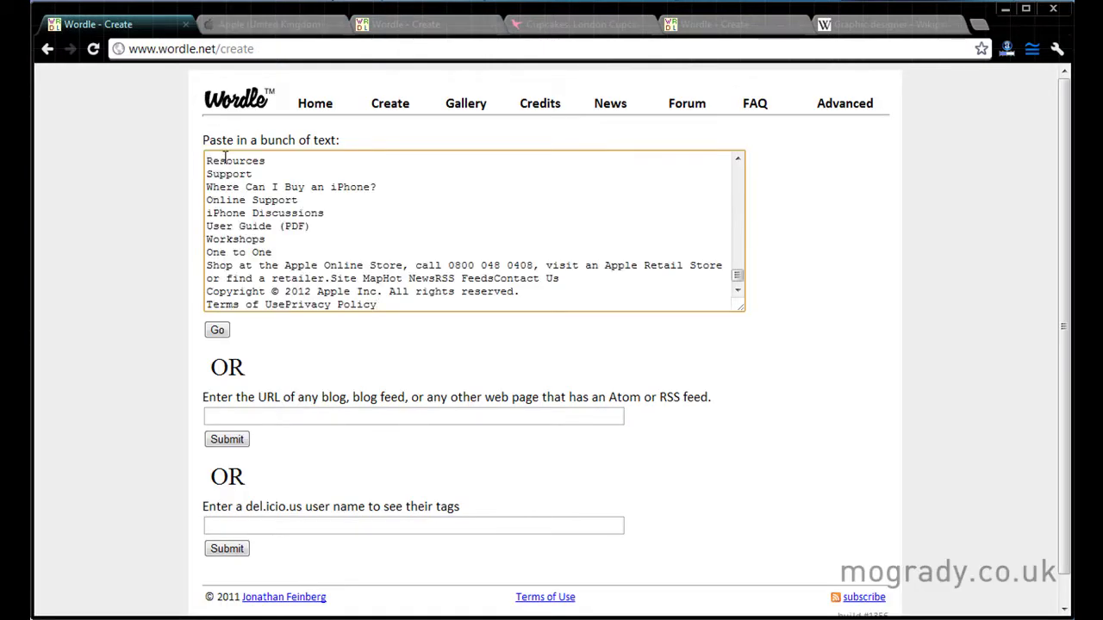
click(217, 332)
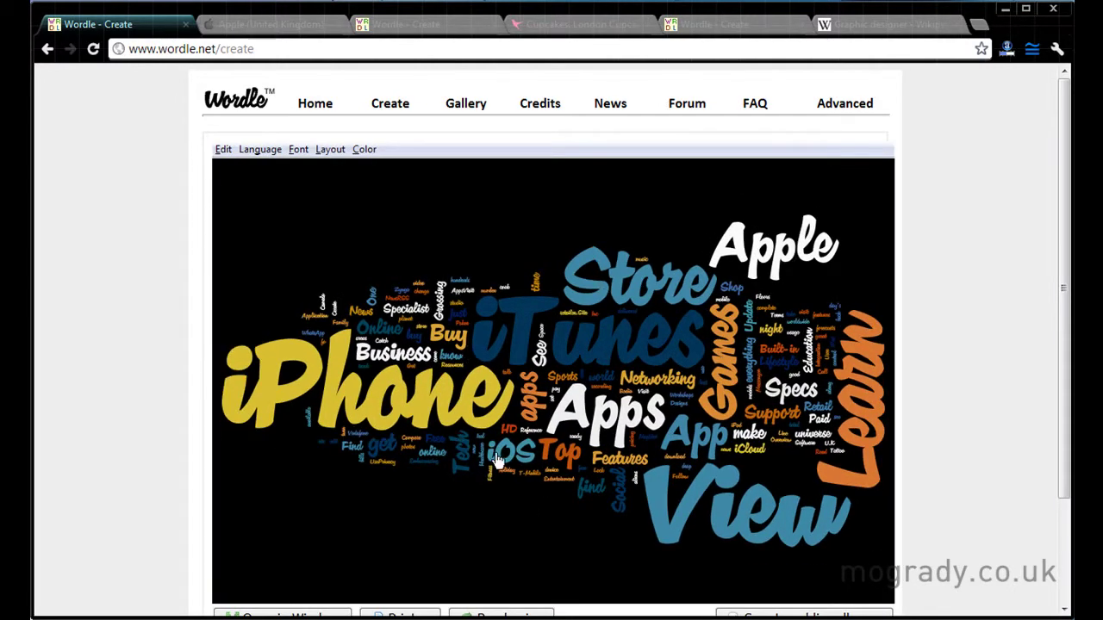
- Examine the other finished iPhone word cloud, the Hummingbird Bakery cupcakes page and the word cloud made from it
click(419, 26)
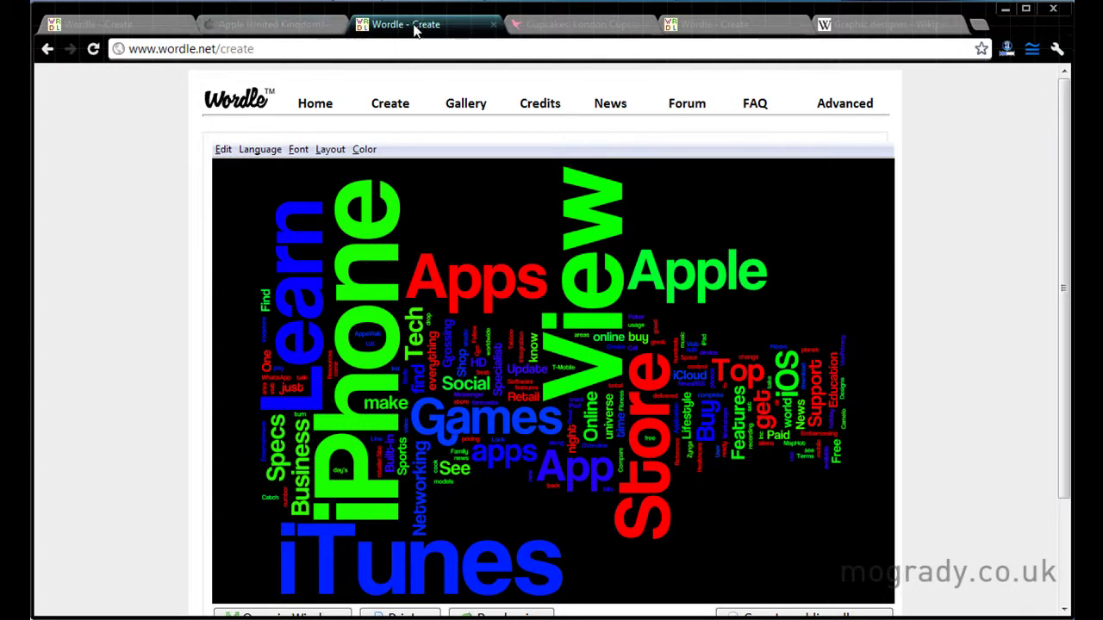
click(581, 31)
scroll(552, 214, down, 4)
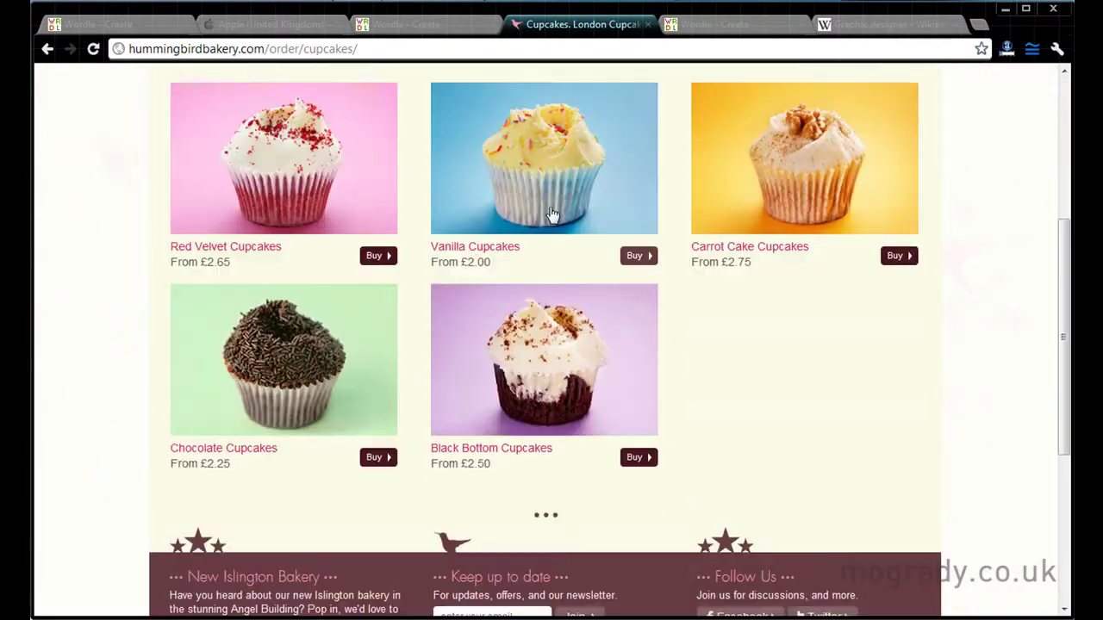
scroll(552, 215, down, 4)
scroll(548, 214, up, 8)
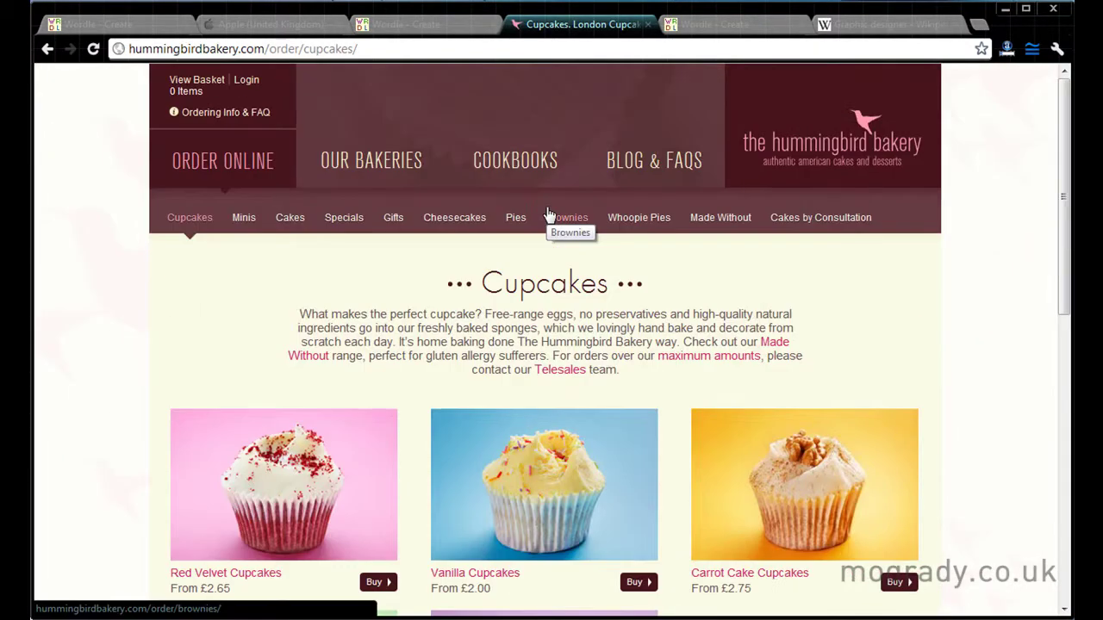
click(712, 26)
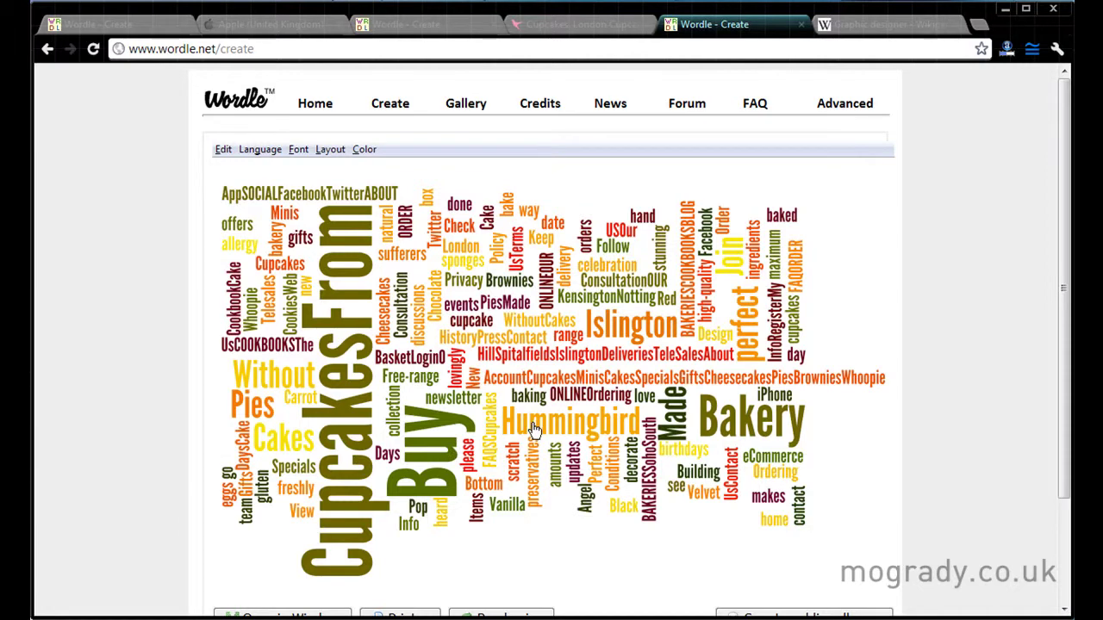
- Select and copy the entire page text of the Wikipedia article "Graphic designer"
click(887, 24)
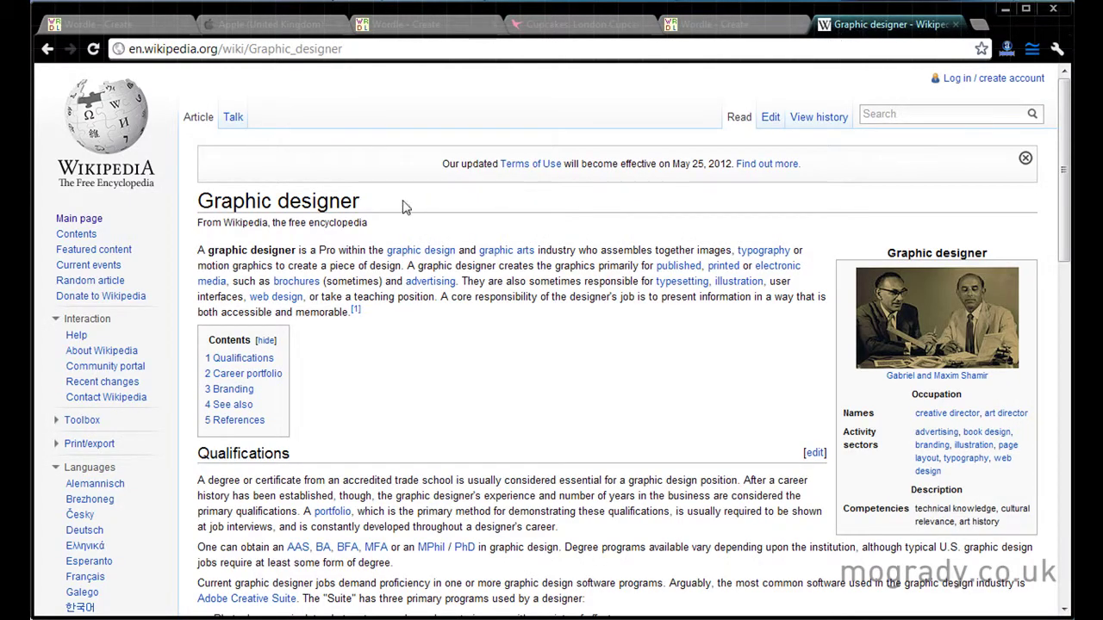
drag(385, 201, 203, 209)
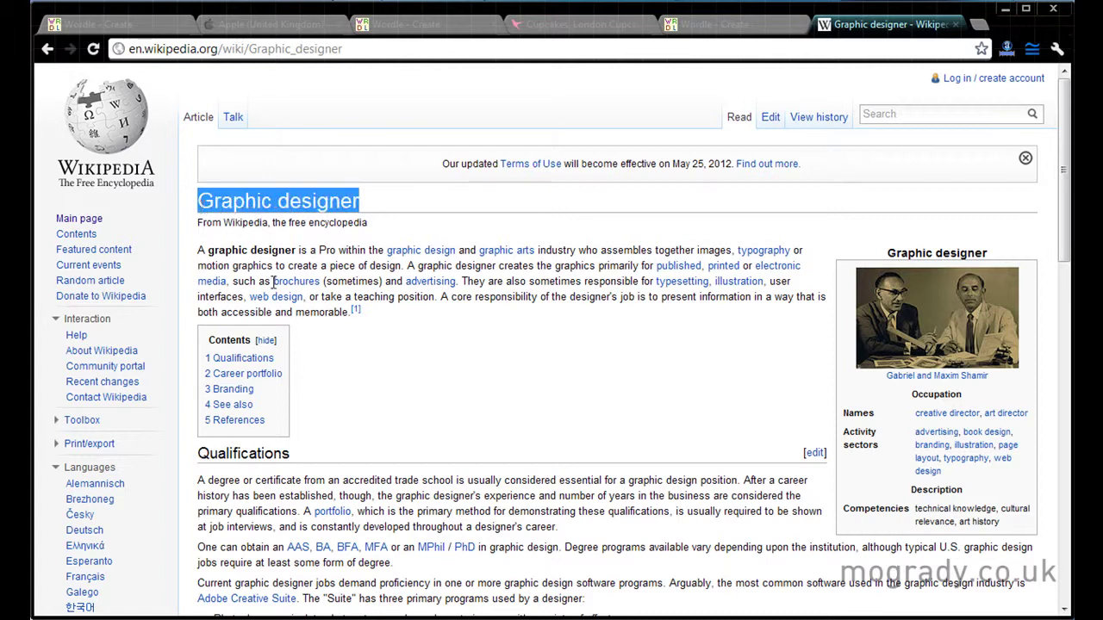
click(350, 311)
key(ctrl+a)
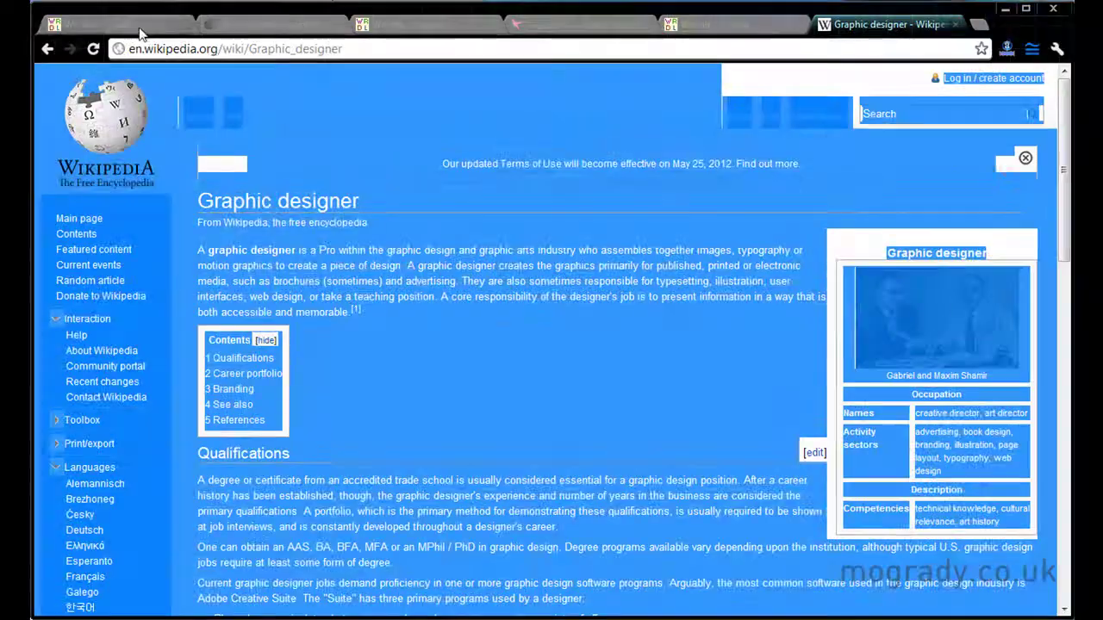
- Paste the copied Wikipedia text into a new Wordle creation page and generate the word cloud
click(96, 24)
click(400, 110)
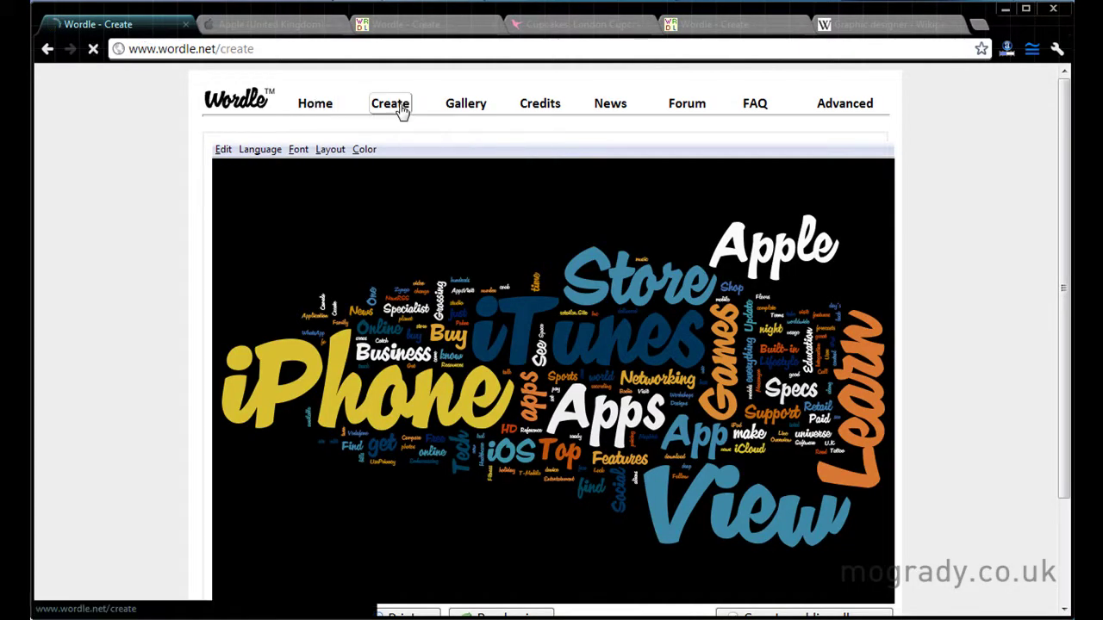
click(358, 160)
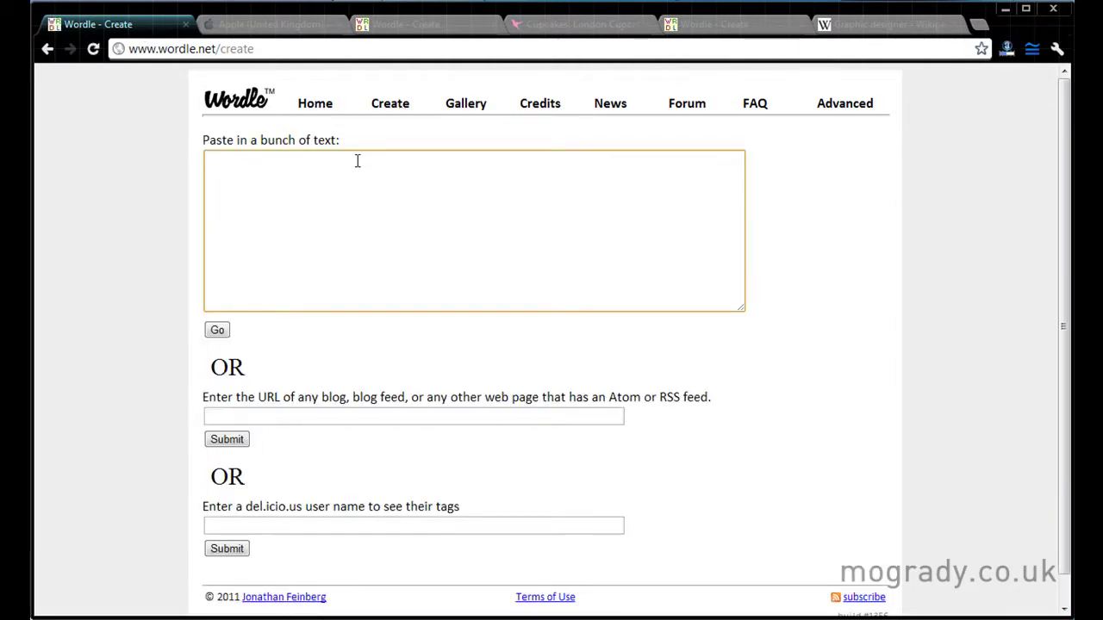
key(ctrl+v)
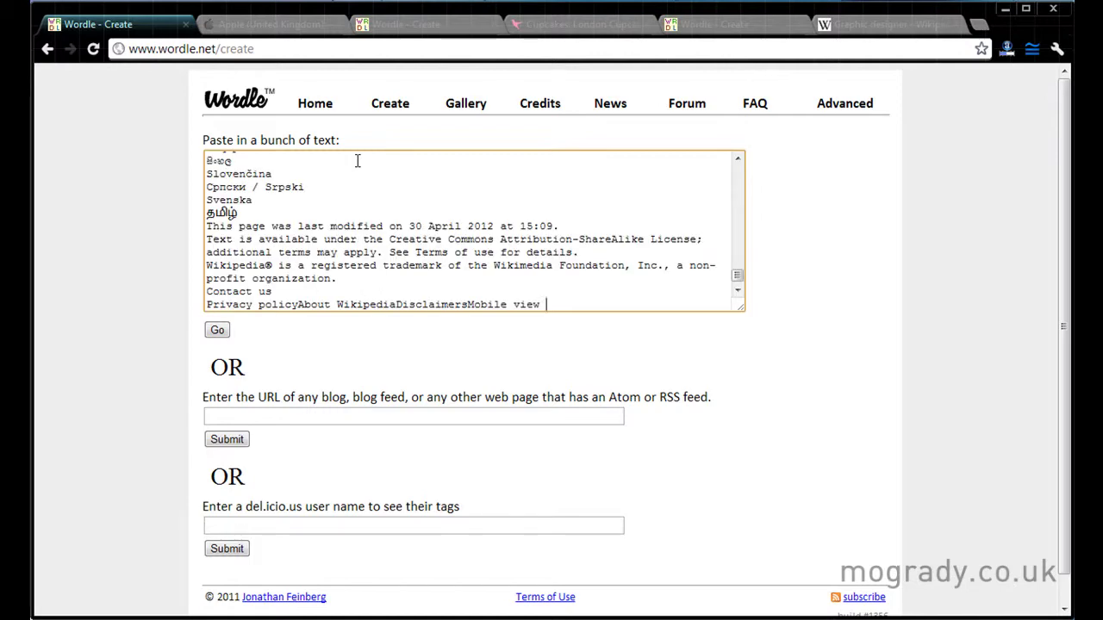
click(217, 332)
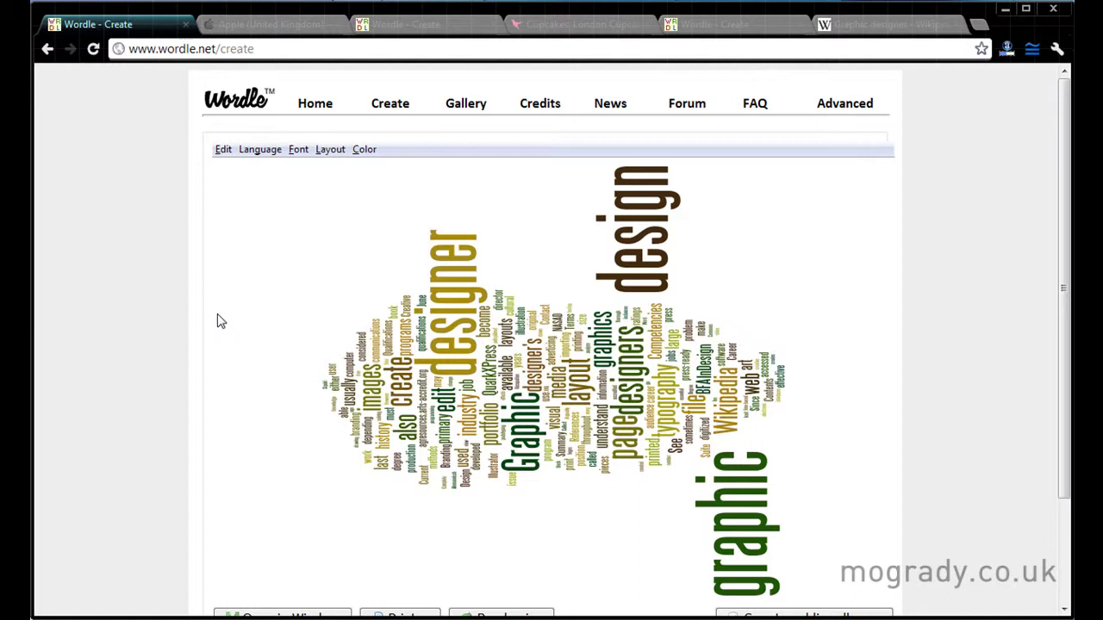
- Try the word cloud with all words in lower-case and with all words in upper-case
click(223, 151)
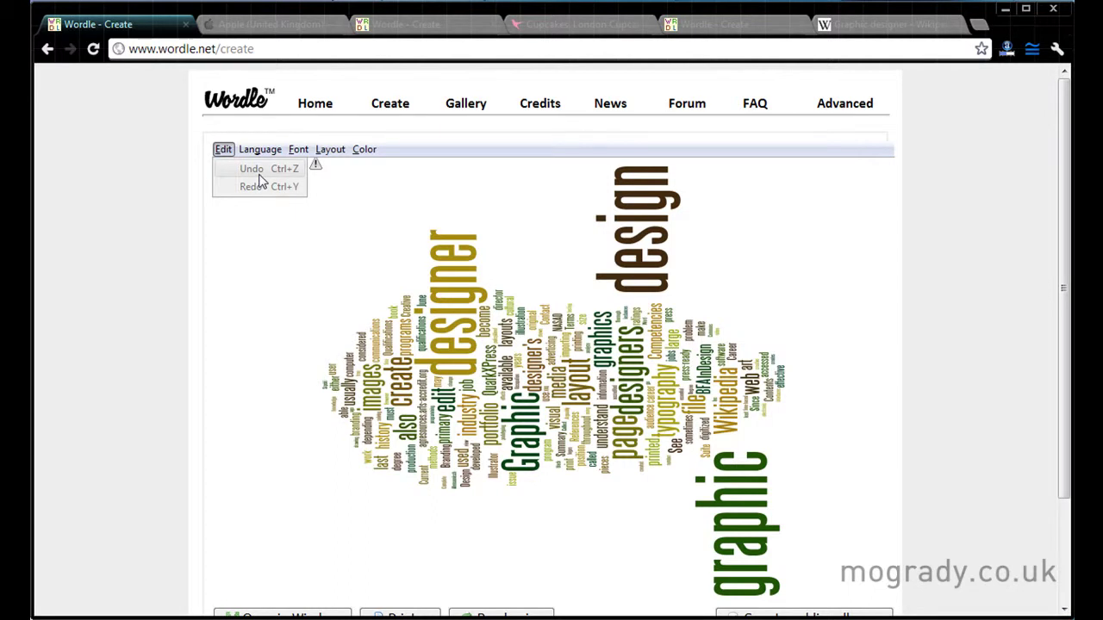
mouse_move(259, 152)
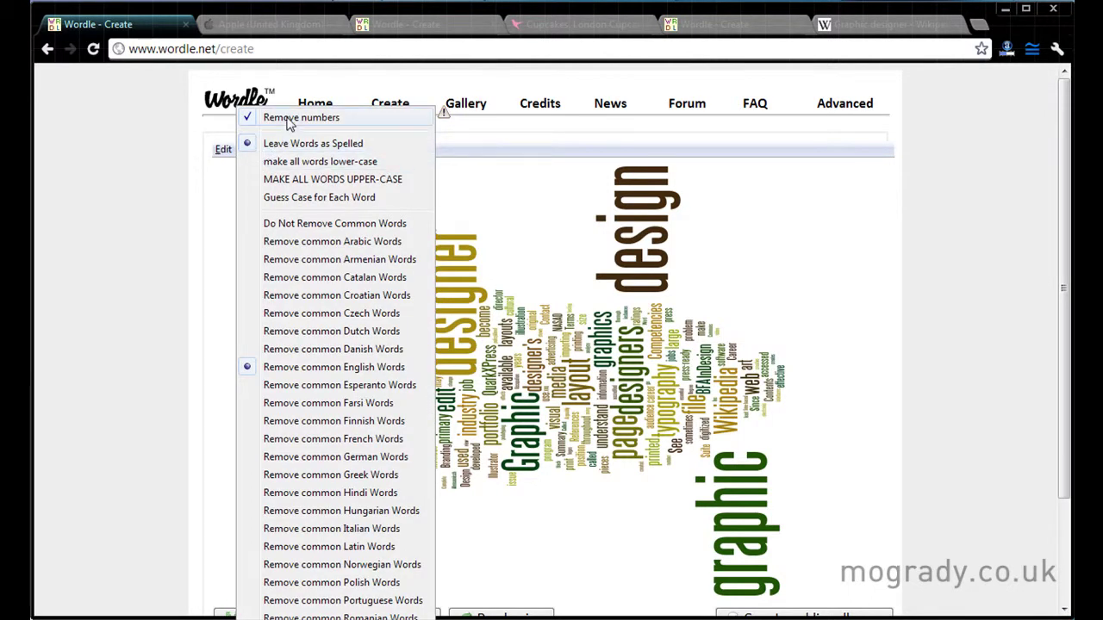
click(295, 162)
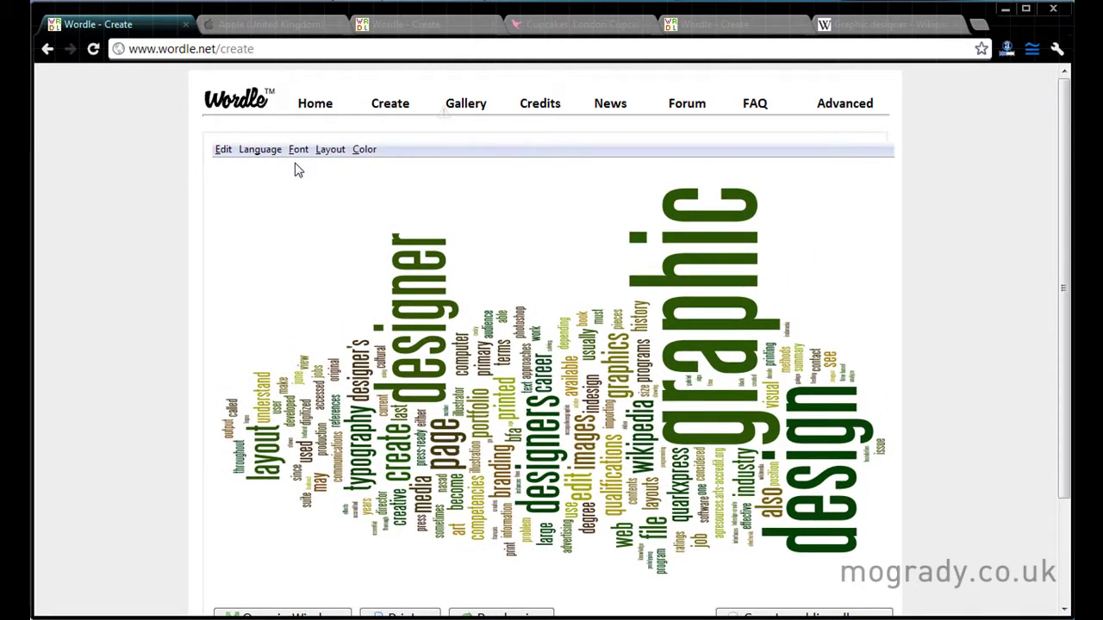
click(276, 152)
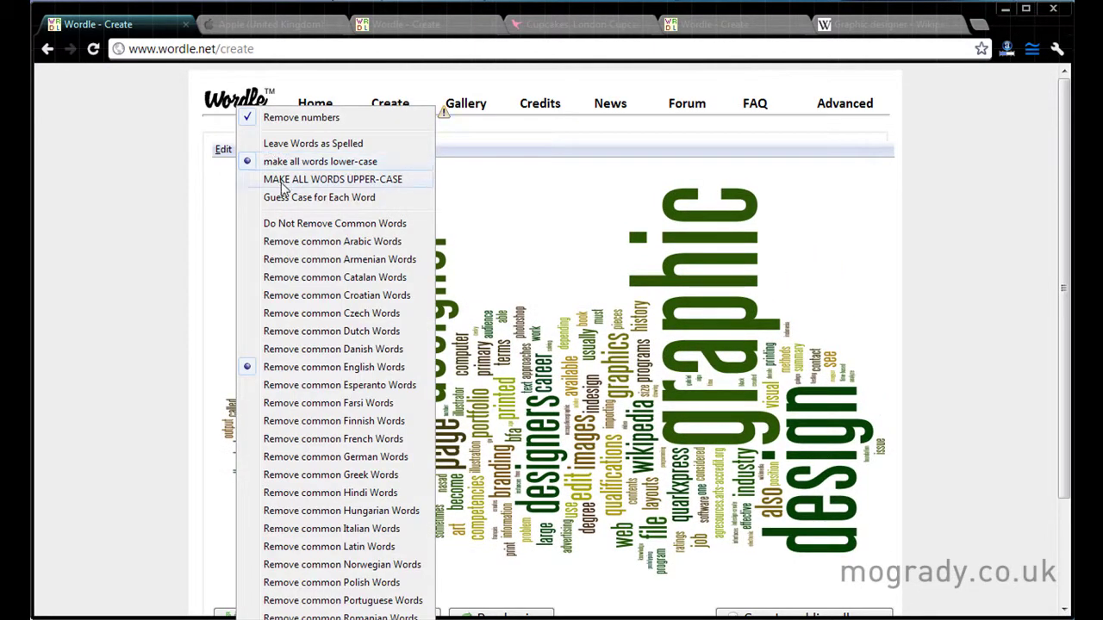
click(284, 188)
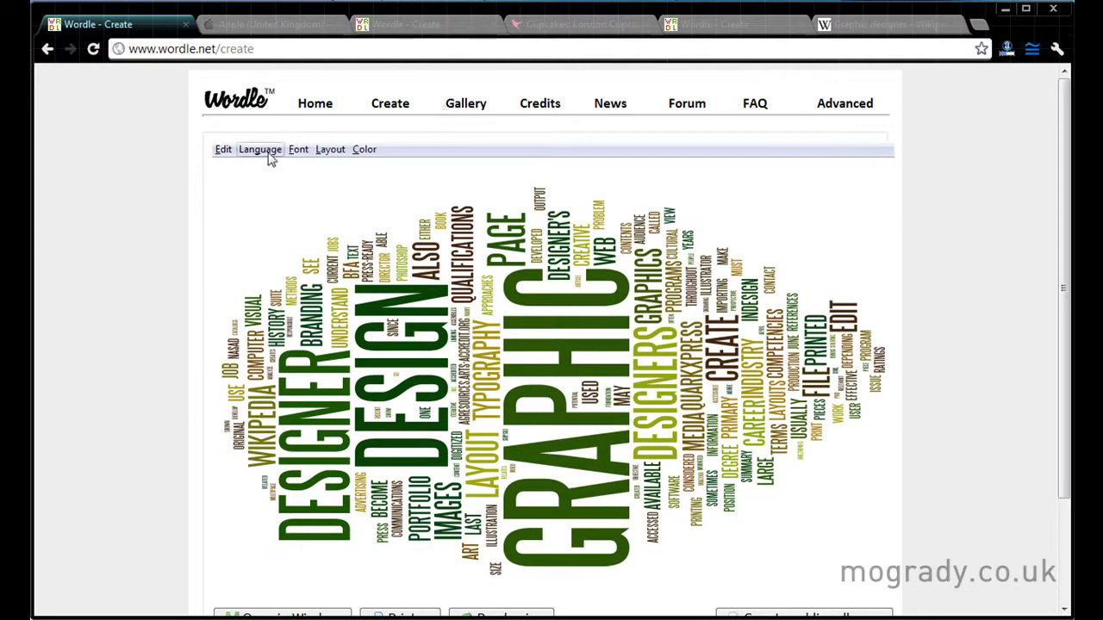
- Set the word cloud to guess the case for each word and reapply the removal of common English words
click(263, 150)
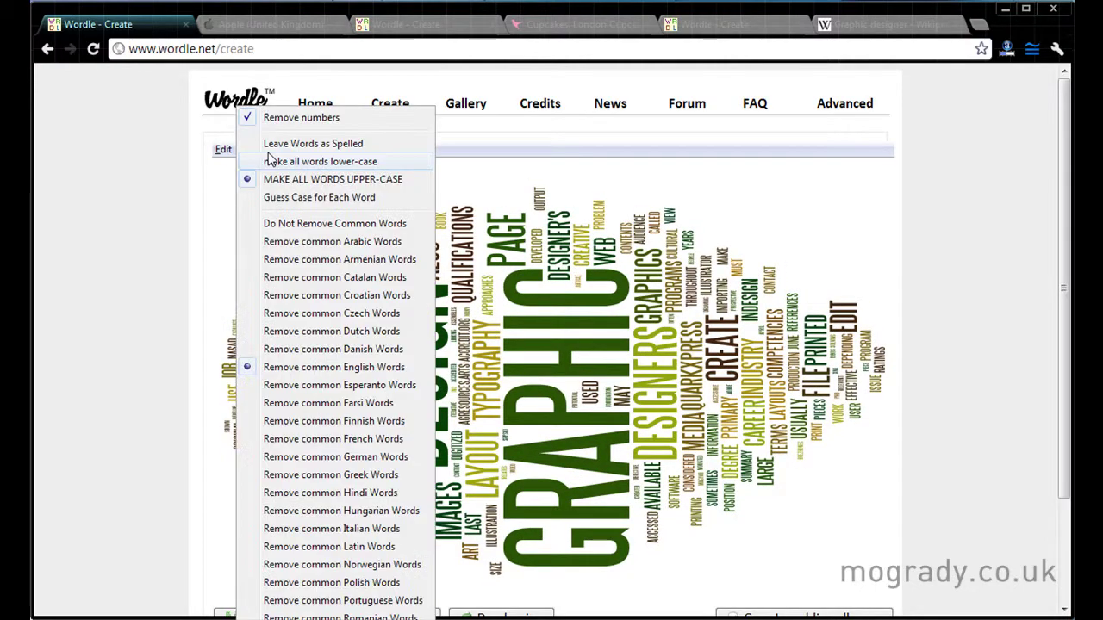
click(288, 198)
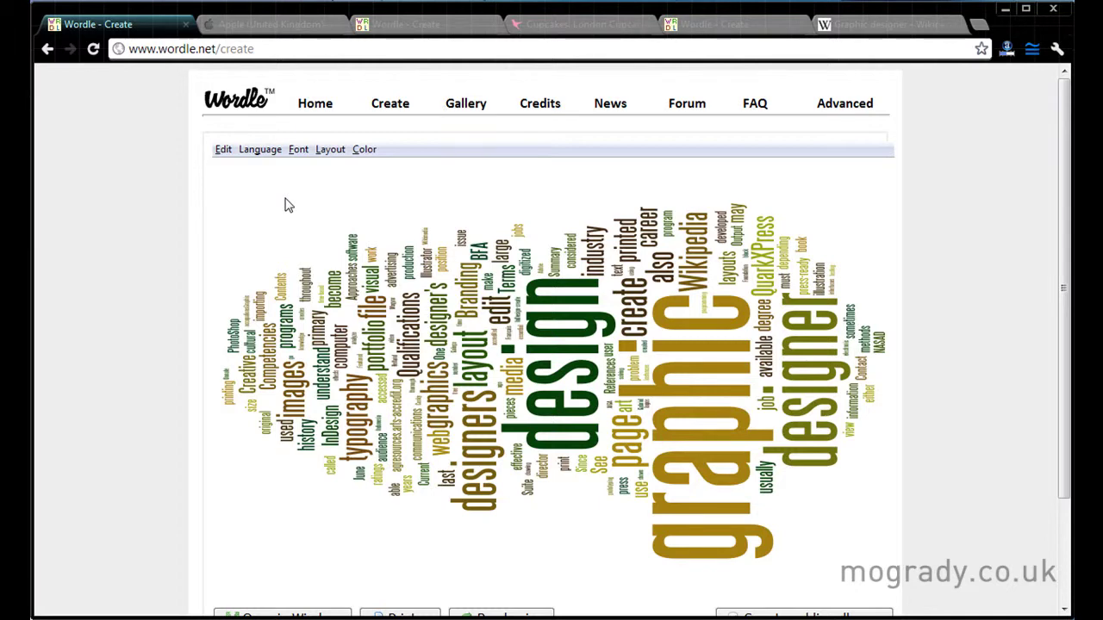
click(269, 151)
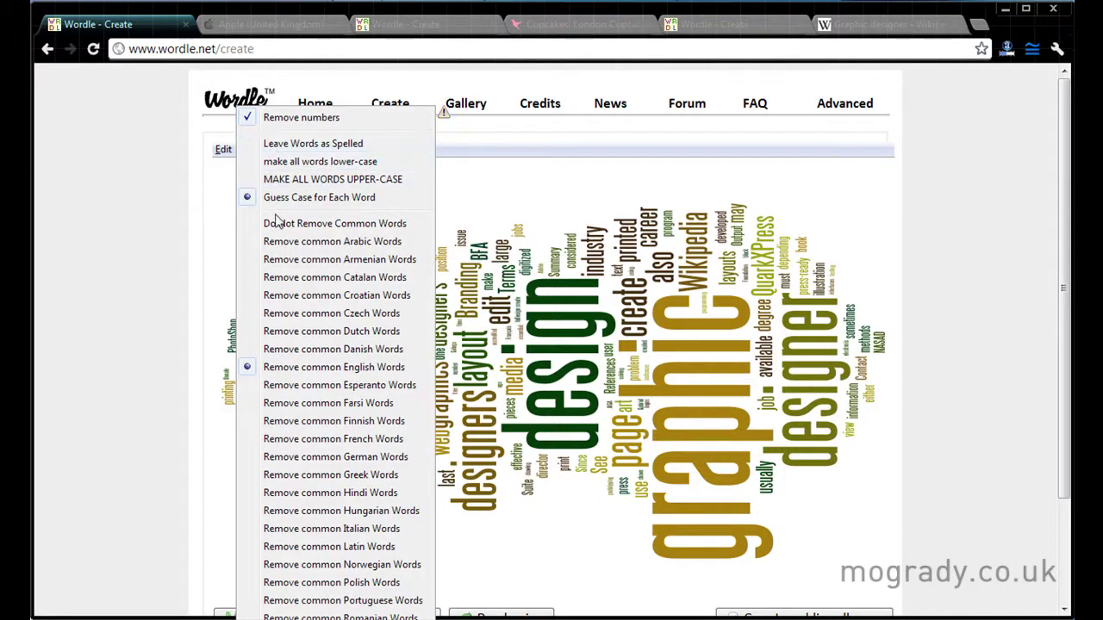
click(311, 378)
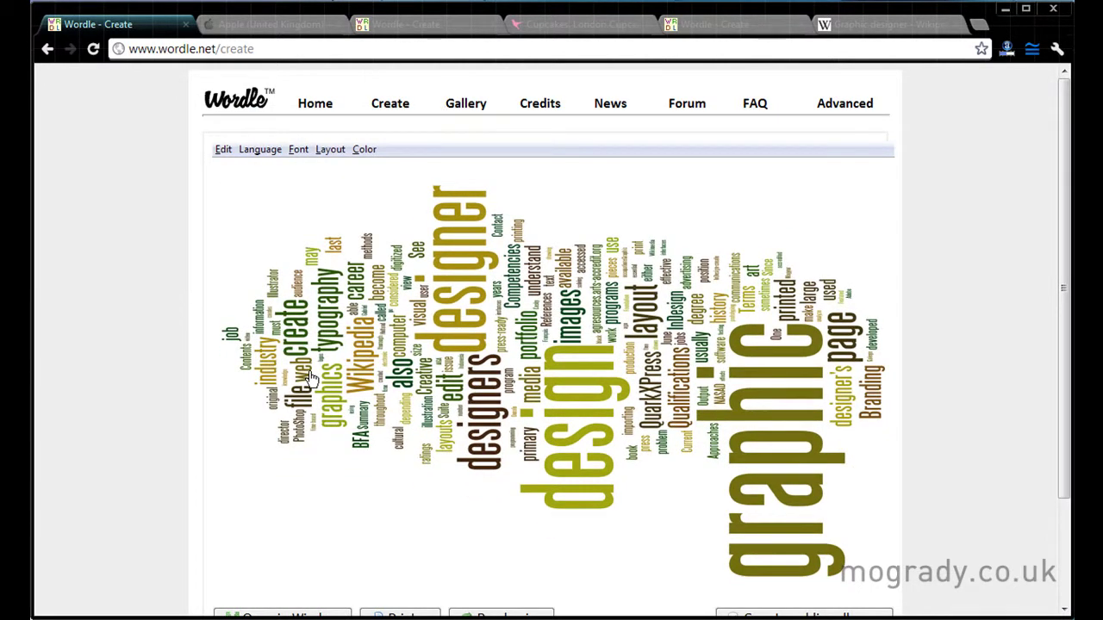
click(261, 150)
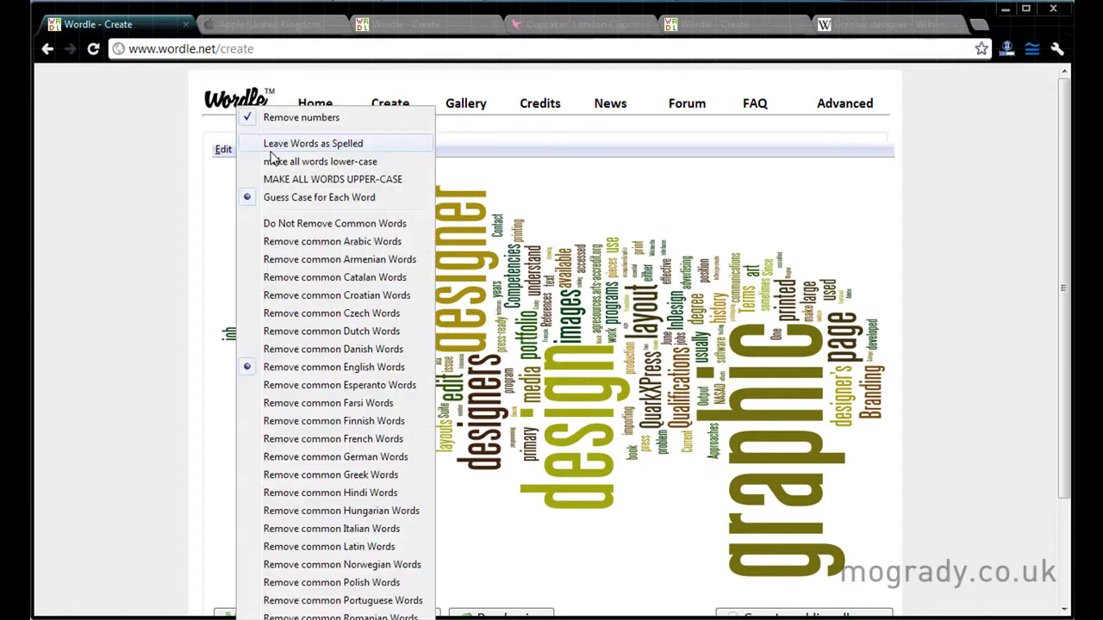
click(265, 372)
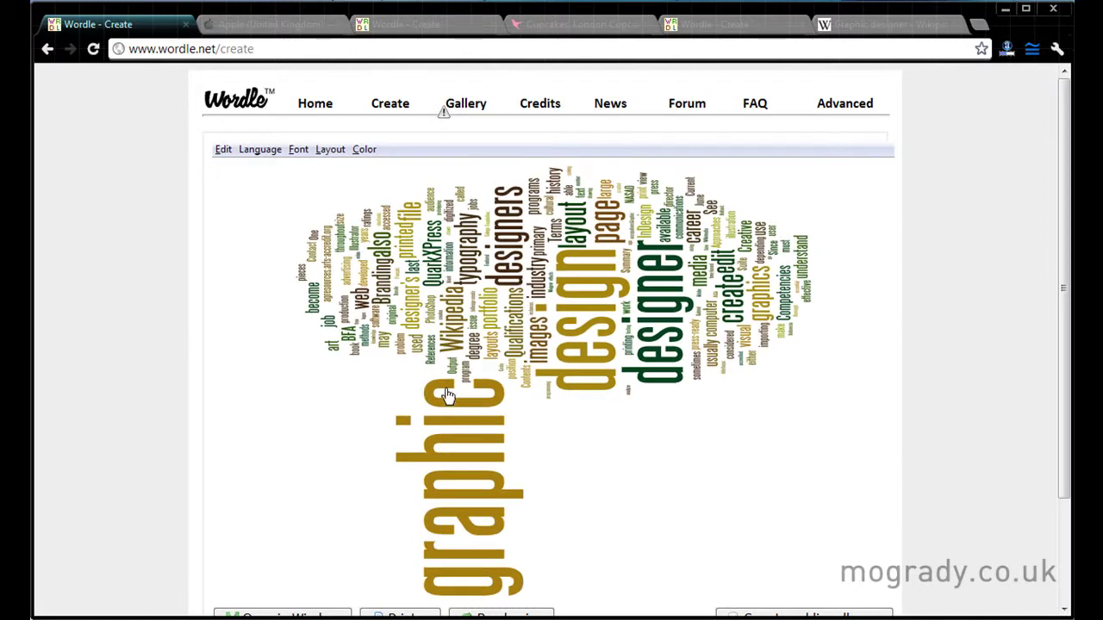
click(264, 150)
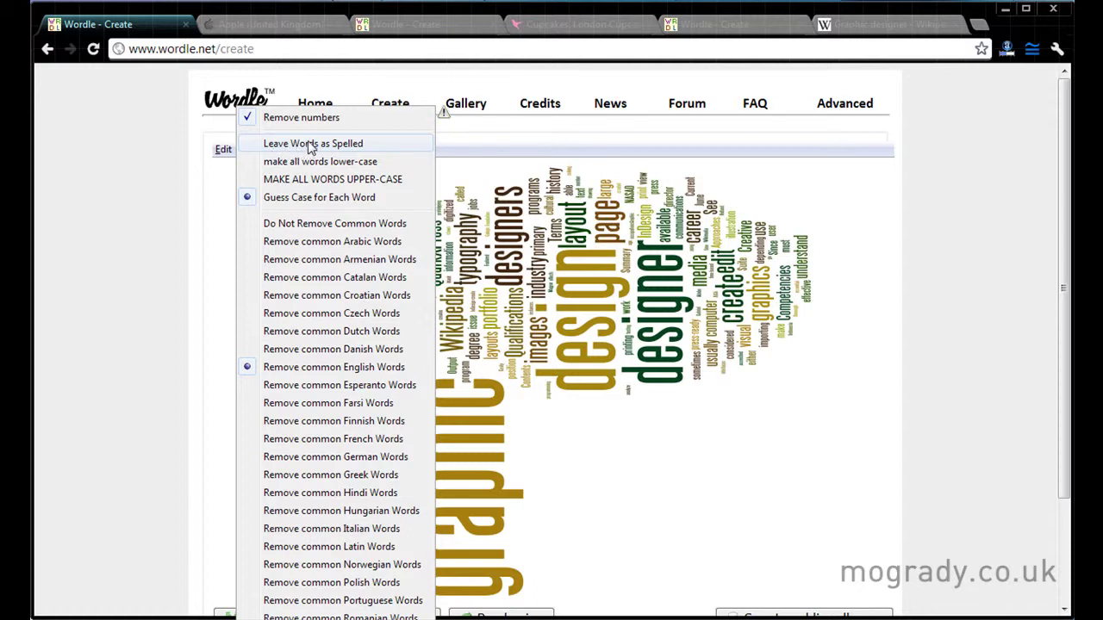
click(436, 164)
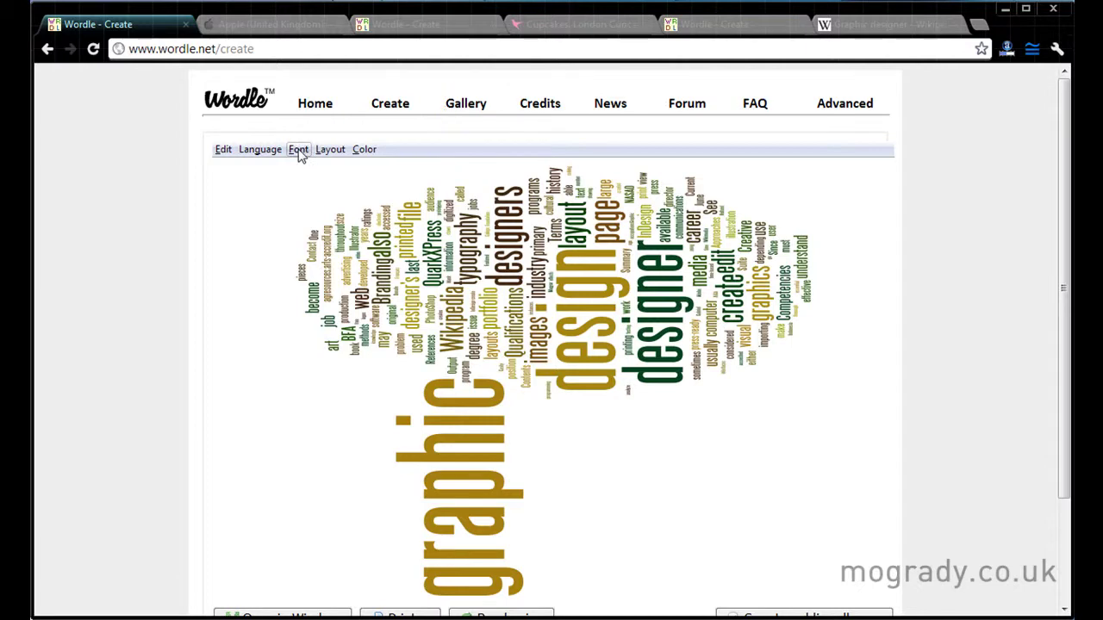
- Try the fonts Teen, Berylium and Steelfish on the word cloud
click(299, 153)
click(324, 170)
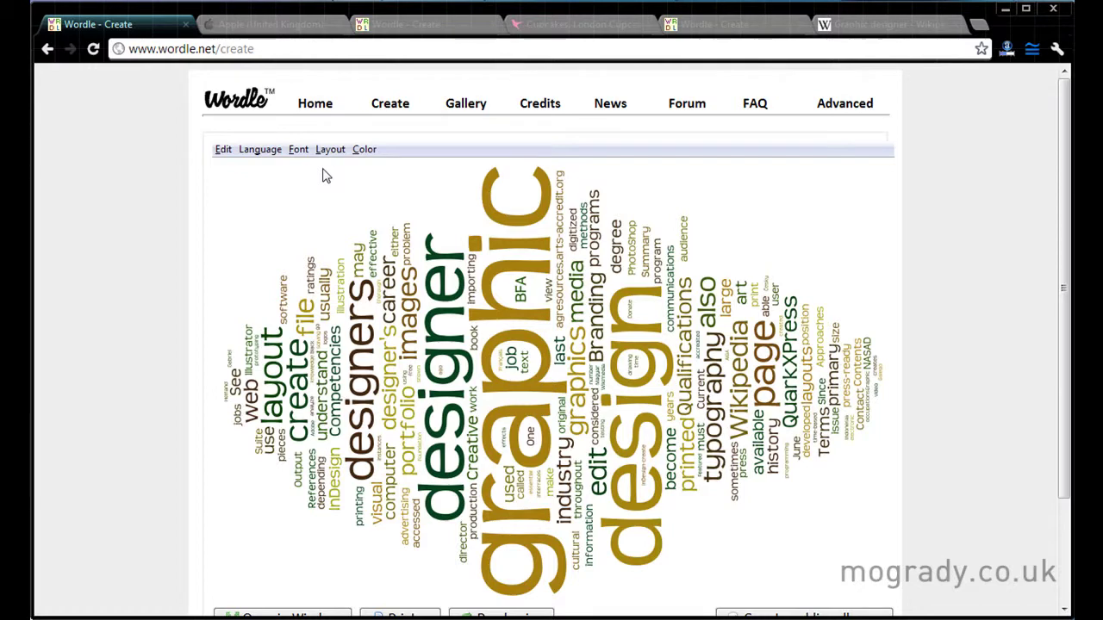
click(299, 151)
click(326, 188)
click(299, 151)
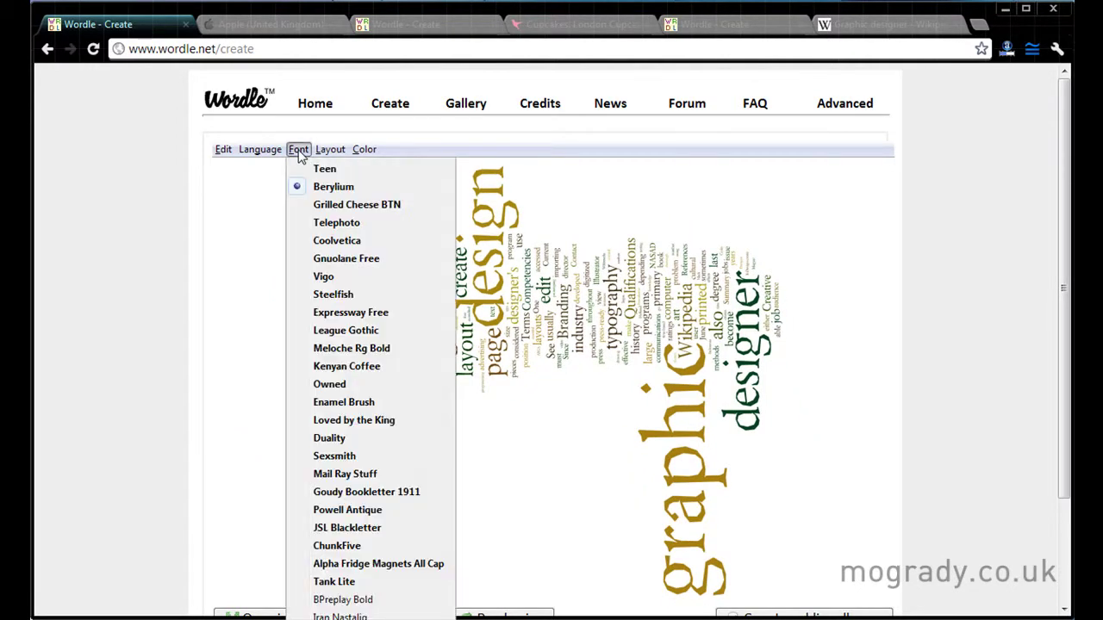
click(349, 294)
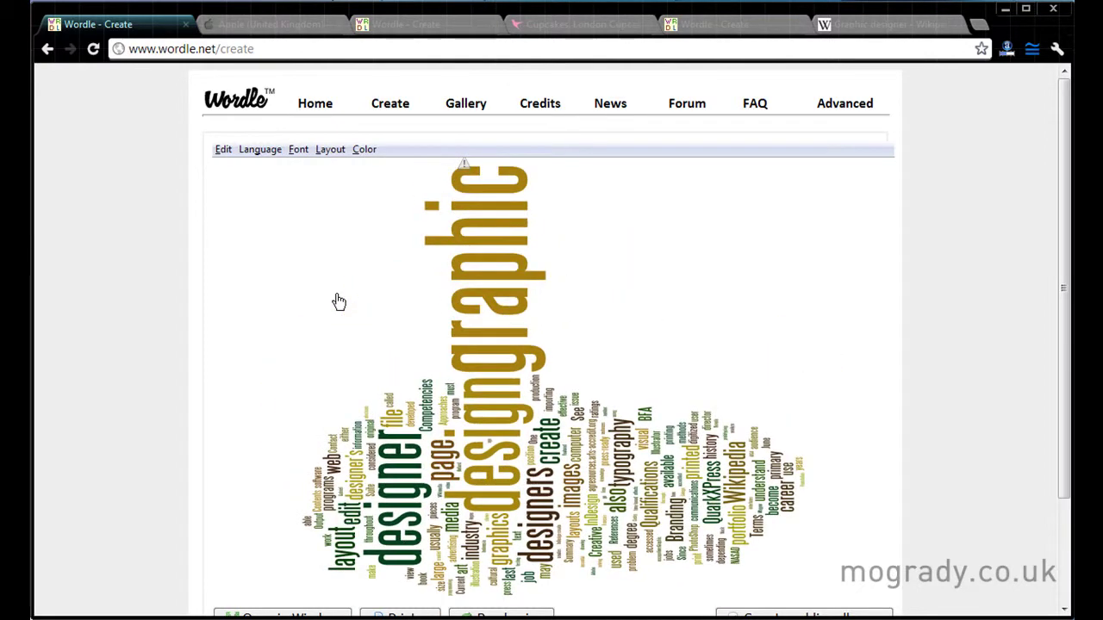
- Set the word cloud's font to Goudy Bookletter 1911
click(301, 151)
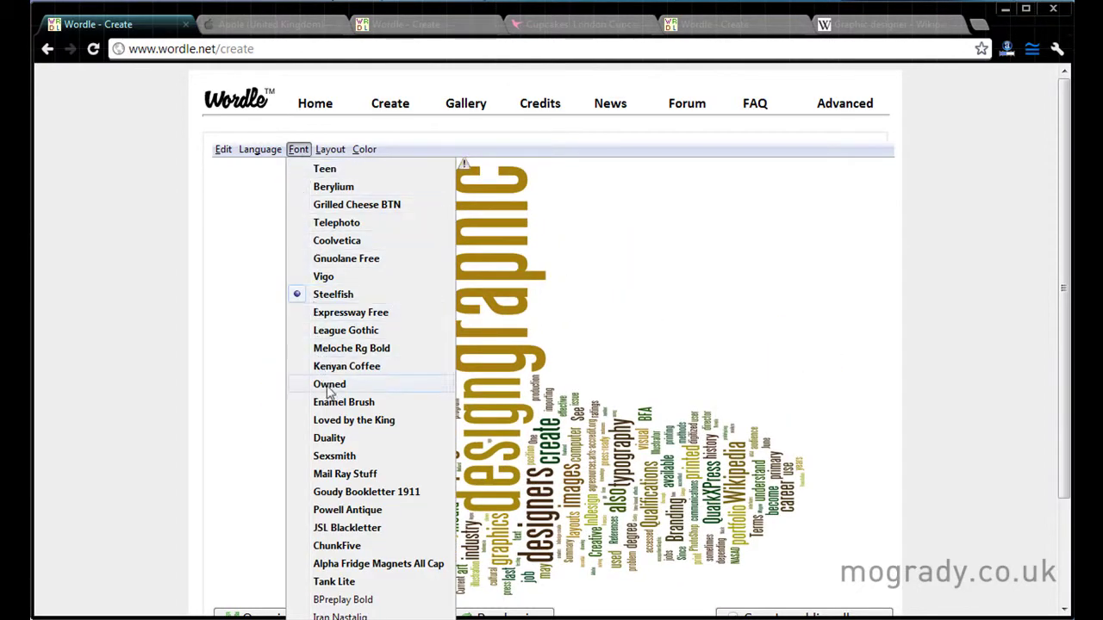
click(353, 492)
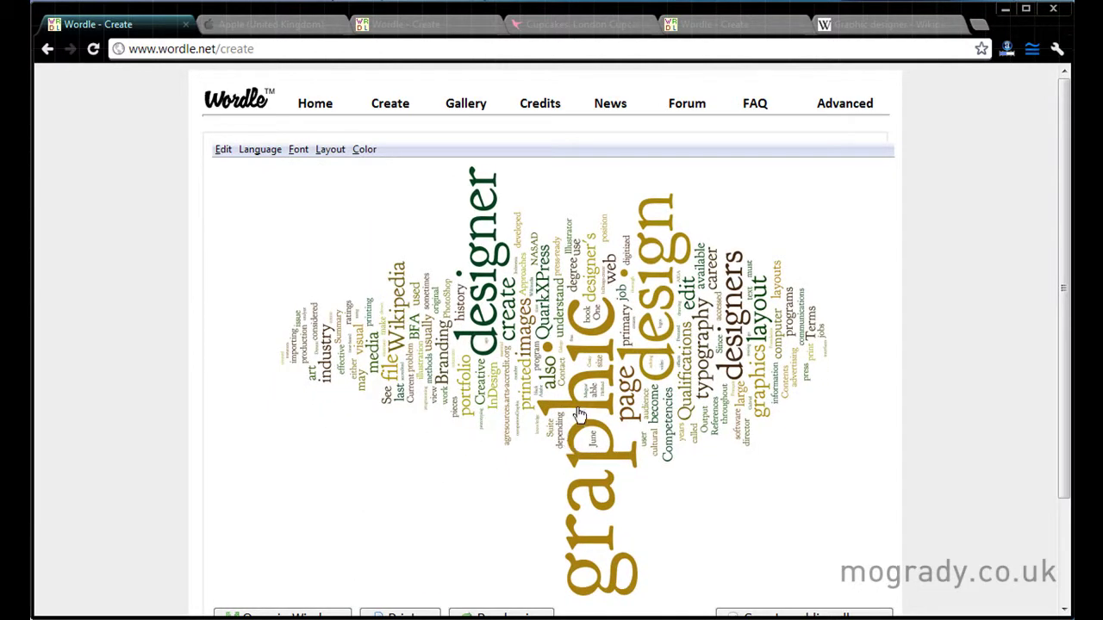
- Re-layout the word cloud with its current settings five times to get different arrangements
click(303, 151)
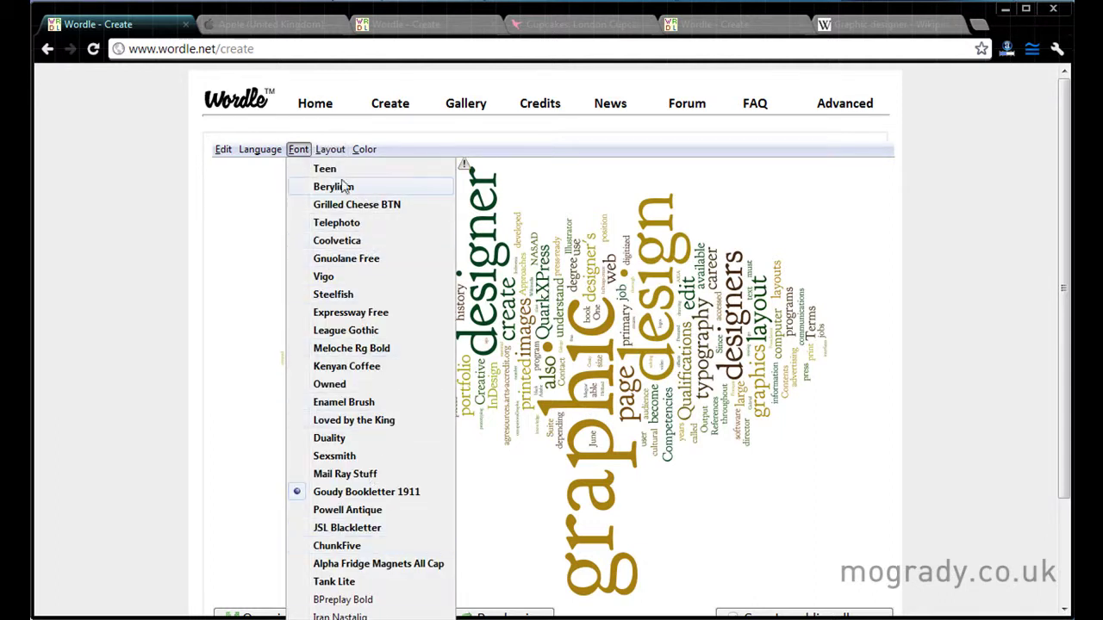
mouse_move(331, 154)
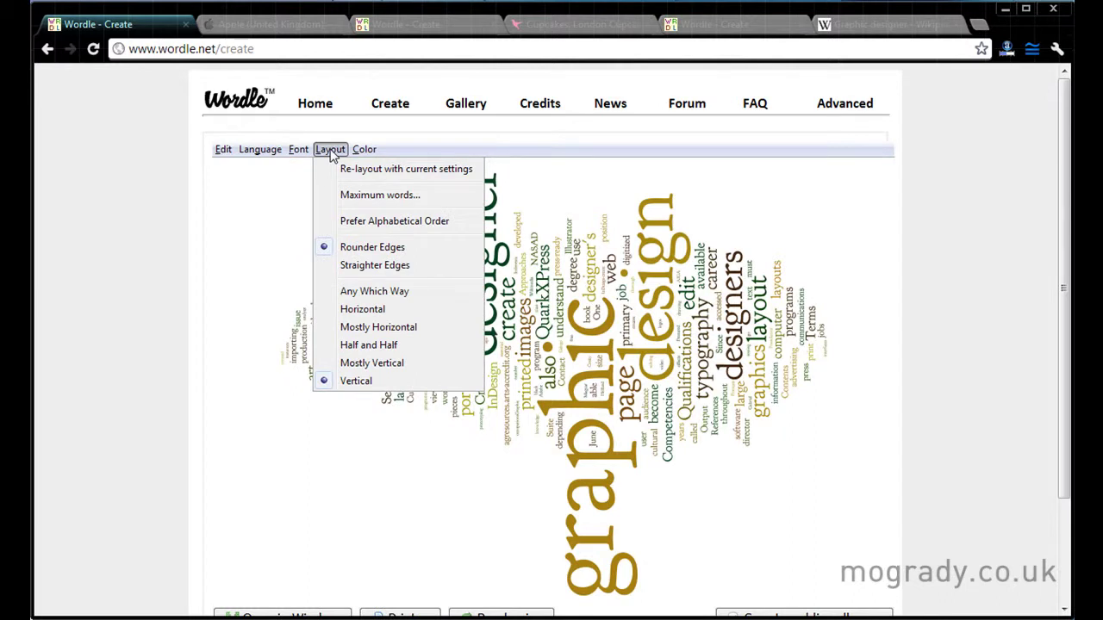
click(369, 173)
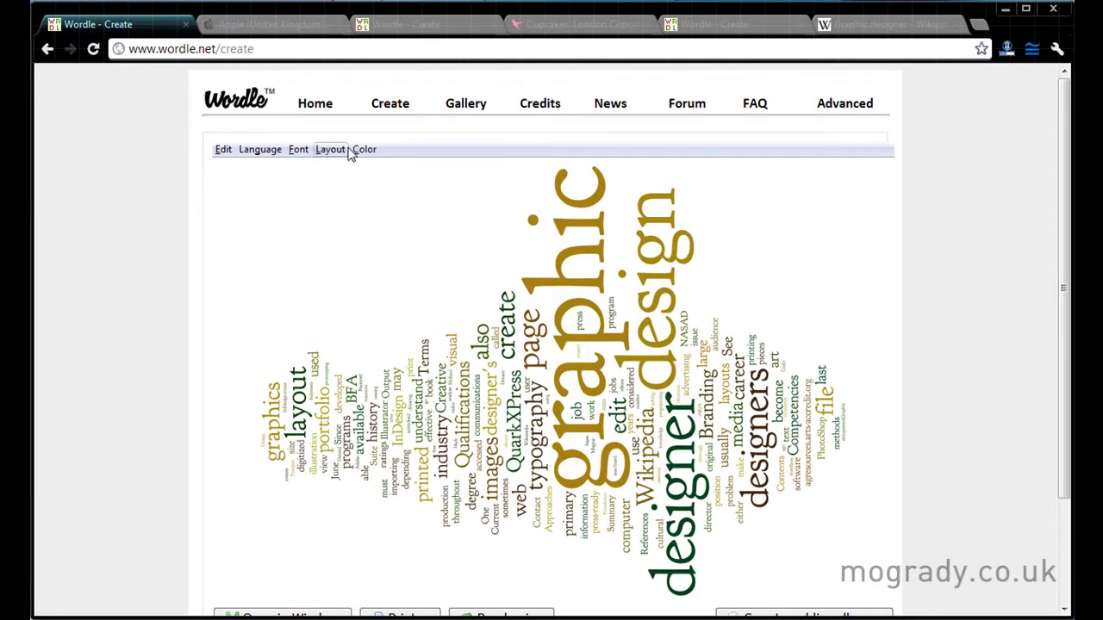
click(331, 150)
click(348, 169)
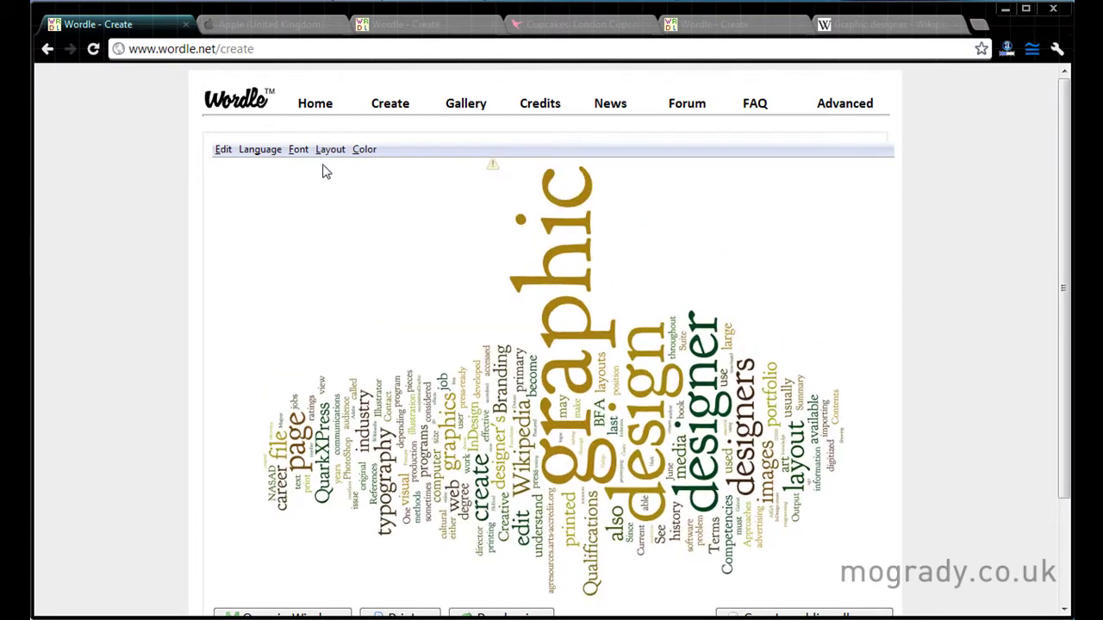
click(329, 150)
click(345, 173)
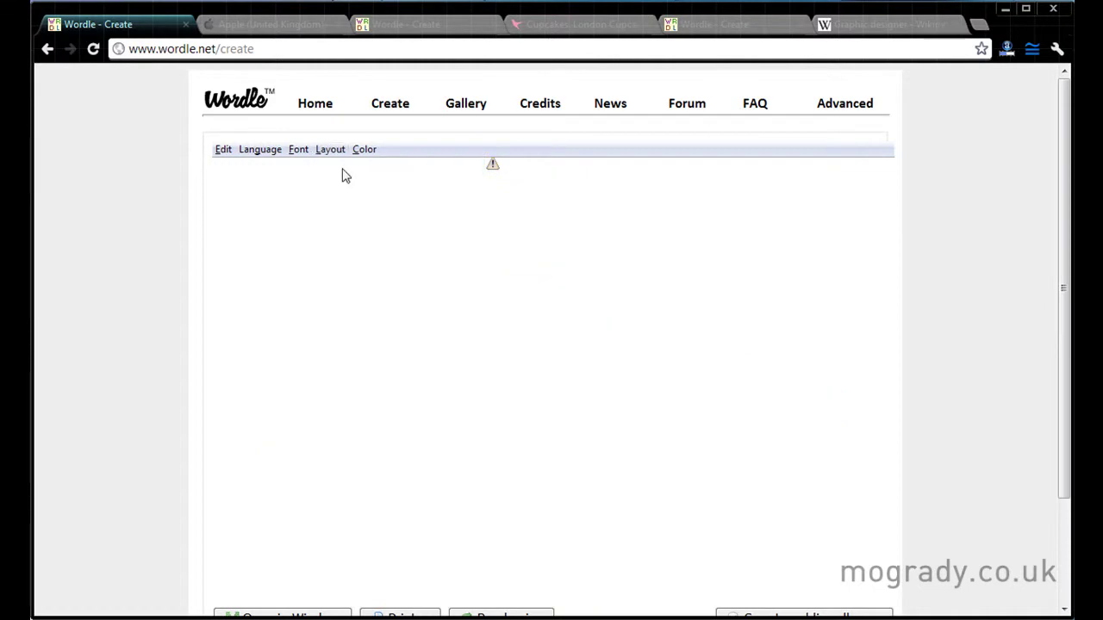
click(331, 151)
click(346, 173)
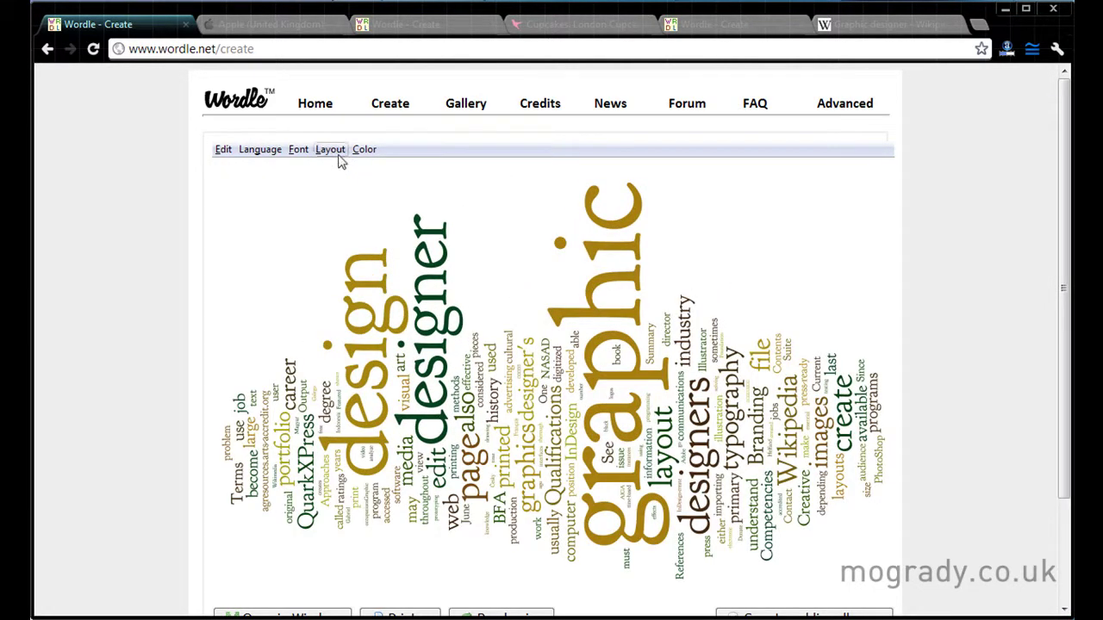
click(330, 151)
click(354, 173)
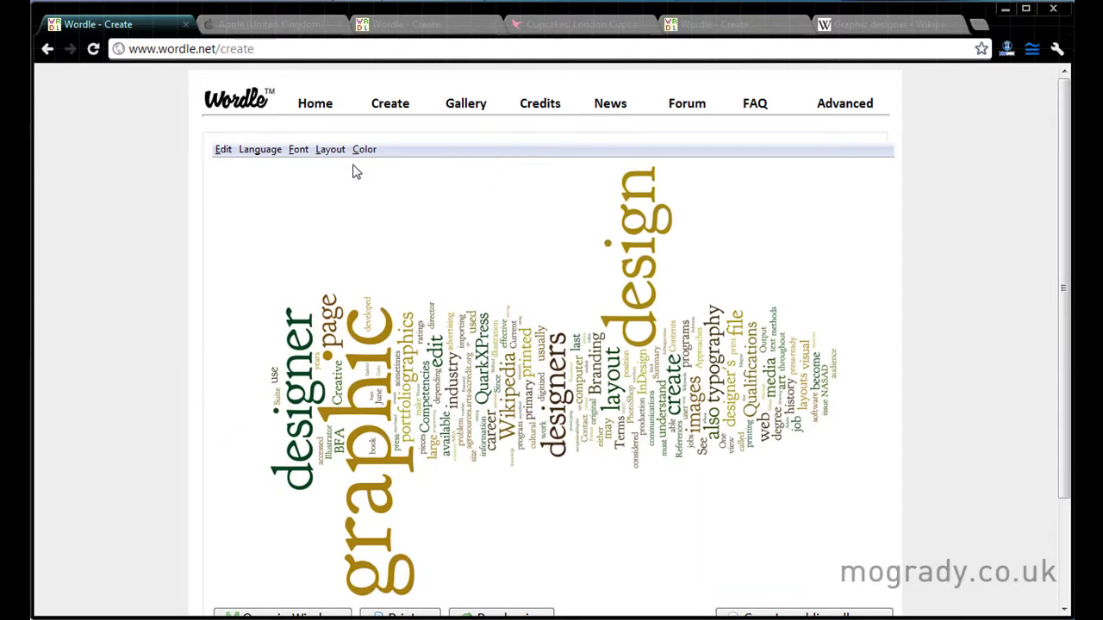
- Lower the maximum number of words to lay out and make the layout prefer alphabetical order
click(330, 151)
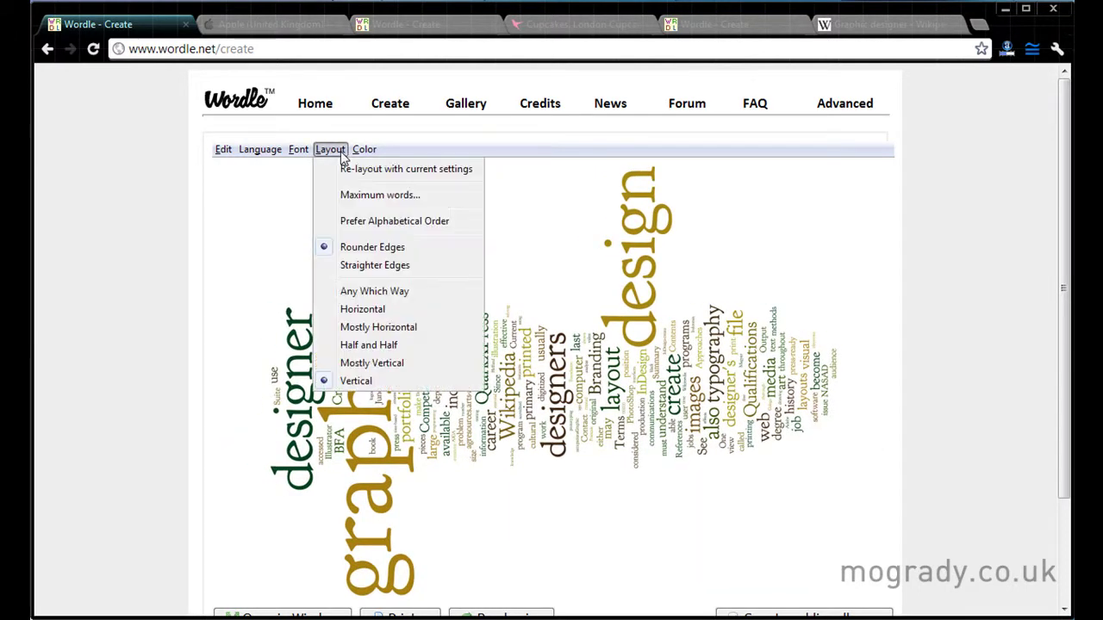
click(353, 197)
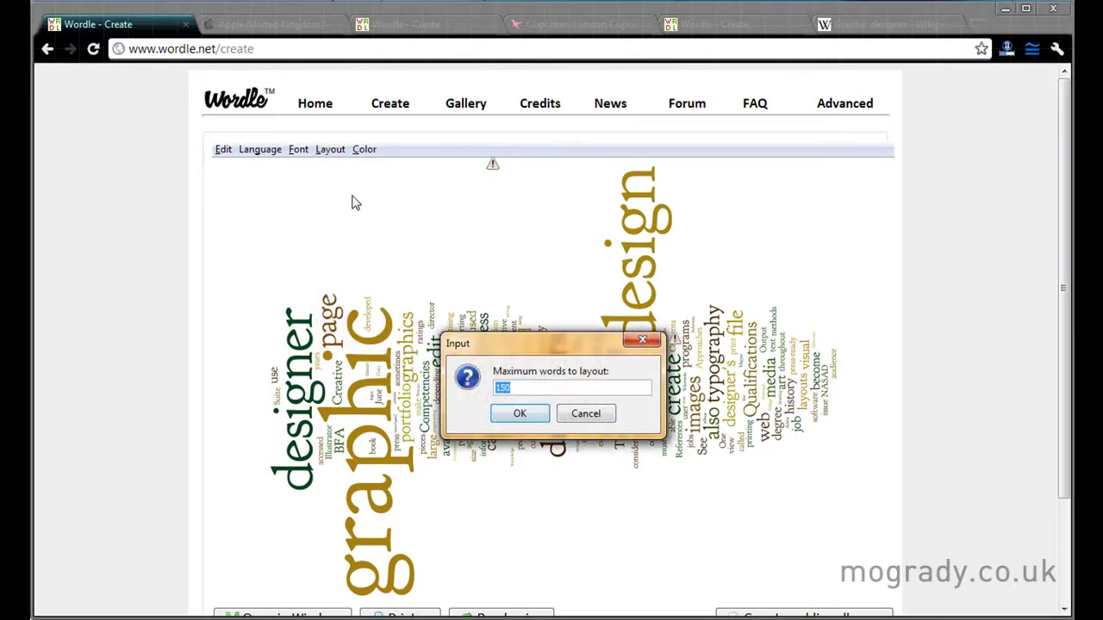
drag(512, 390, 495, 387)
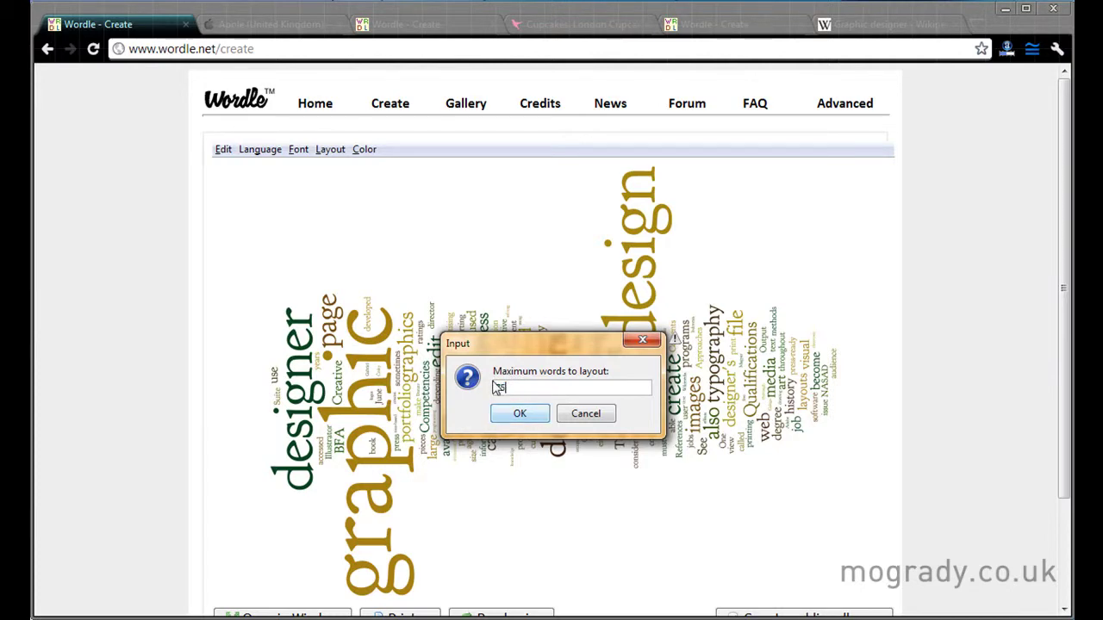
click(518, 413)
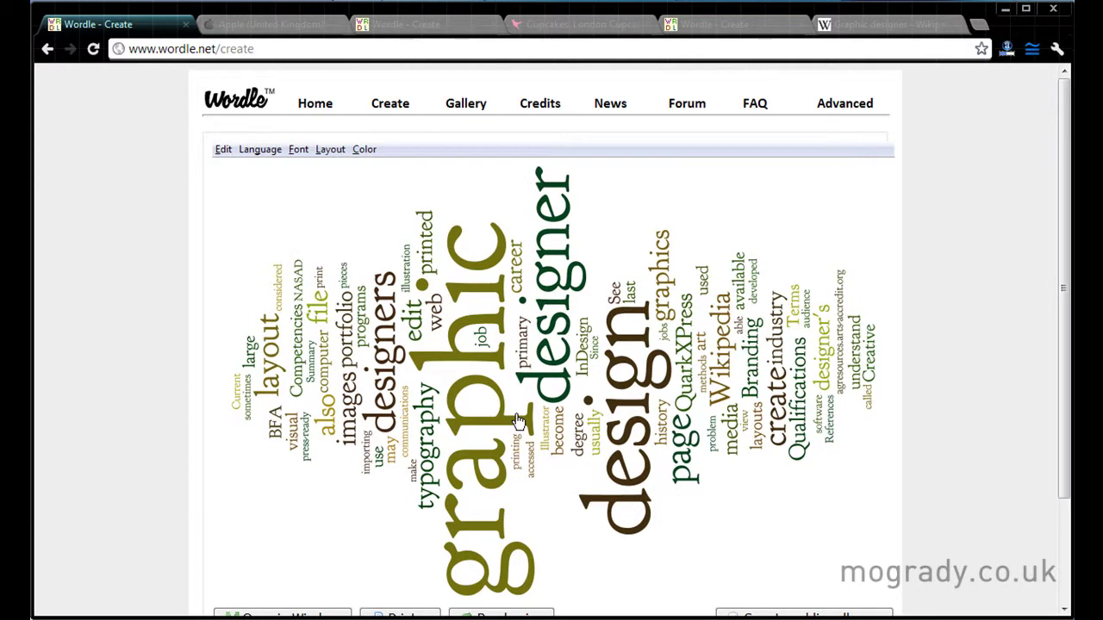
click(330, 153)
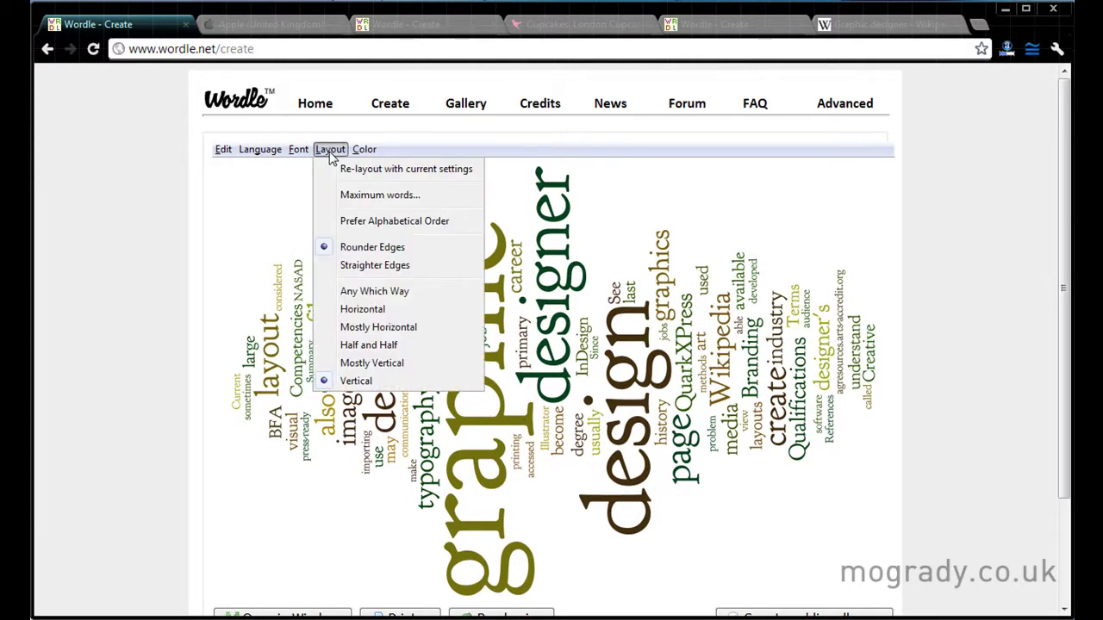
click(365, 223)
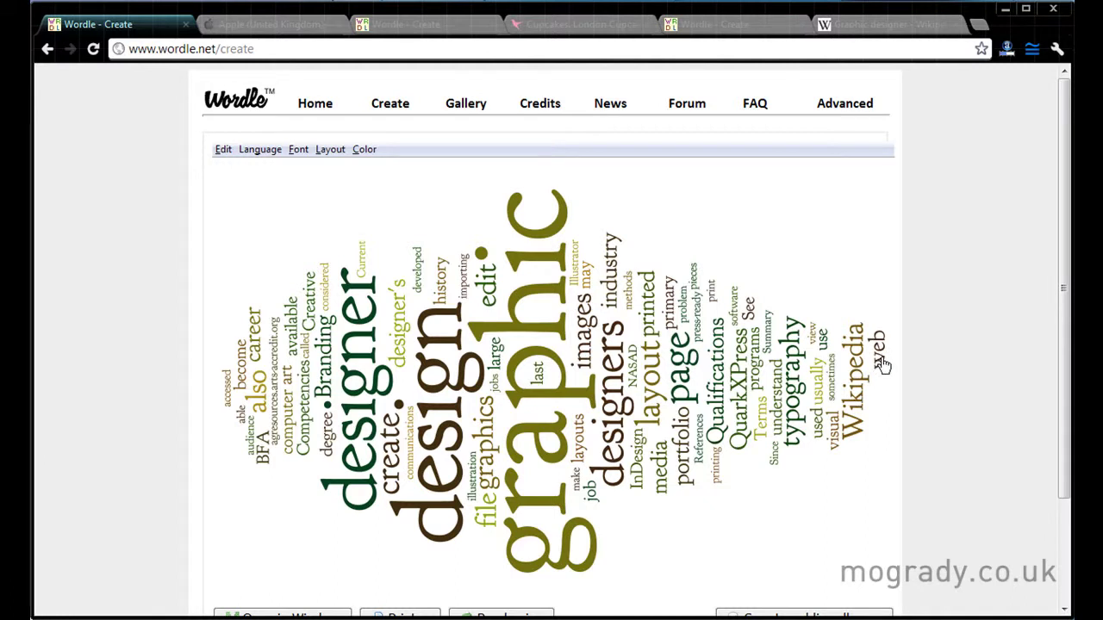
- Undo the alphabetical order change on the word cloud and set its layout to Straighter Edges
click(223, 150)
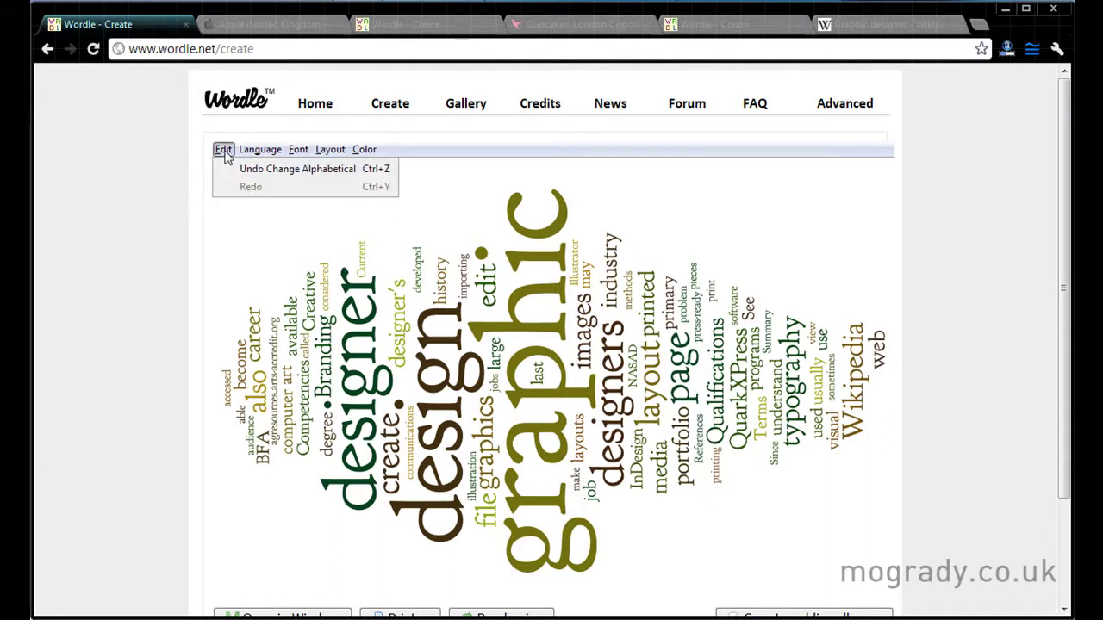
click(297, 170)
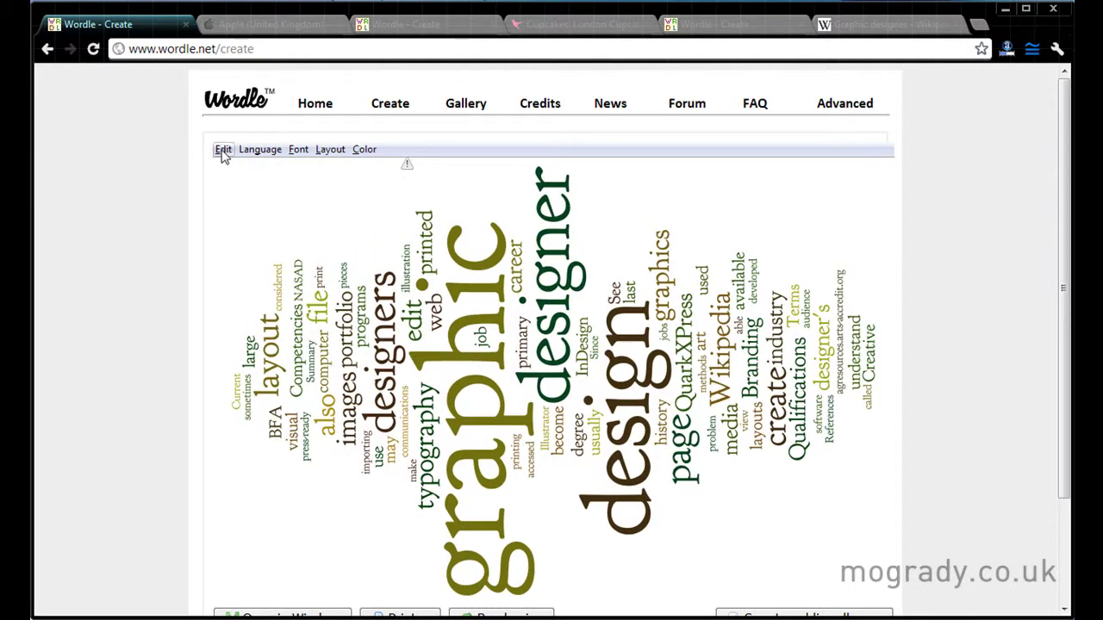
click(223, 151)
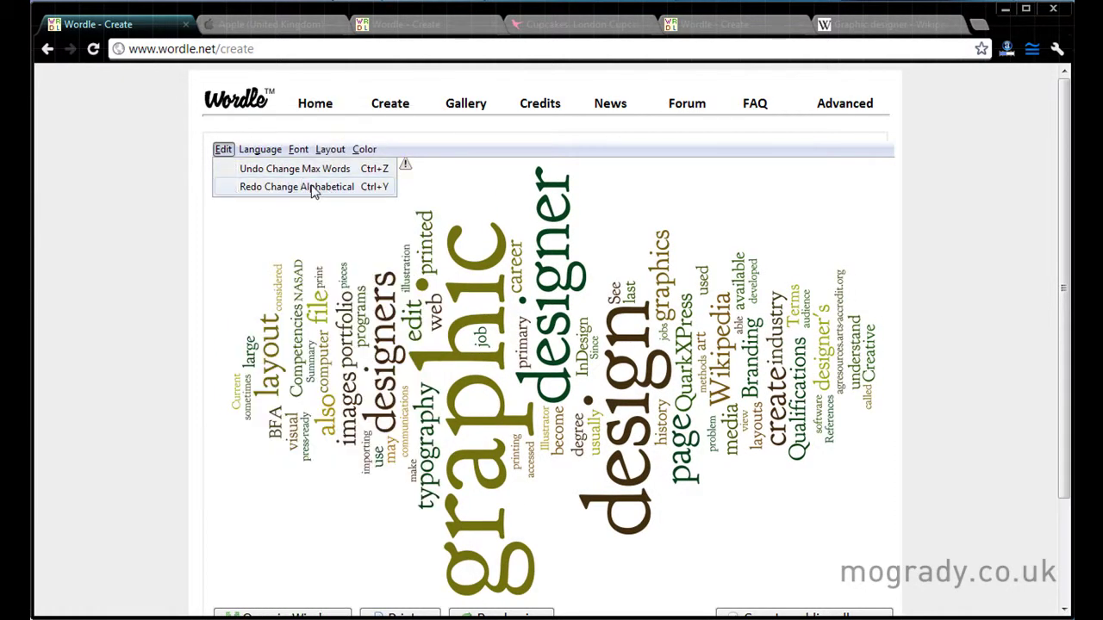
mouse_move(358, 154)
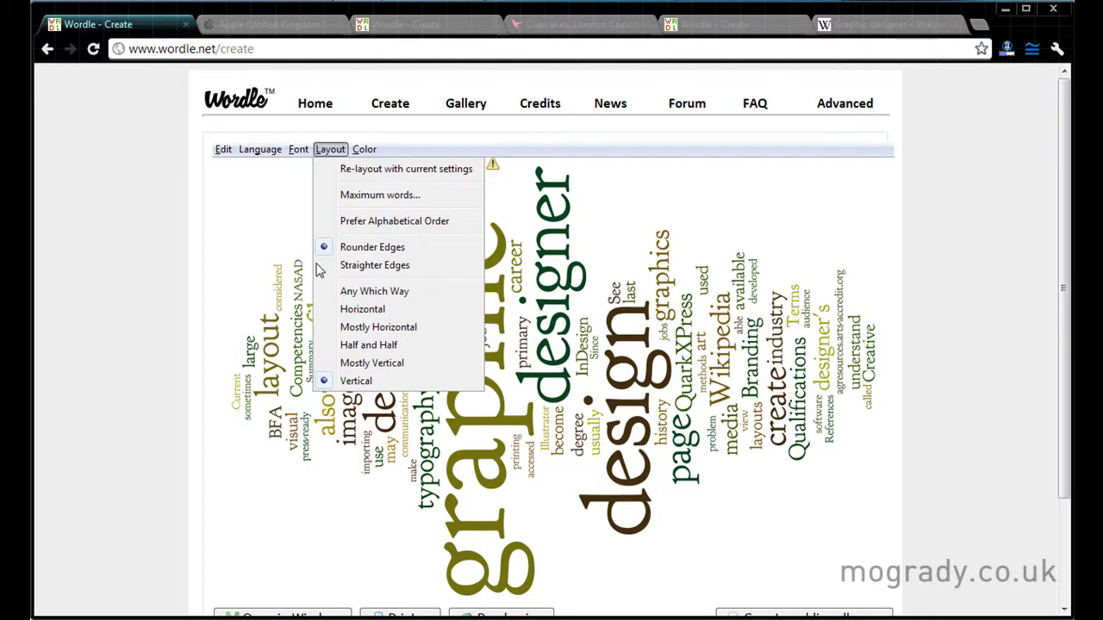
click(356, 268)
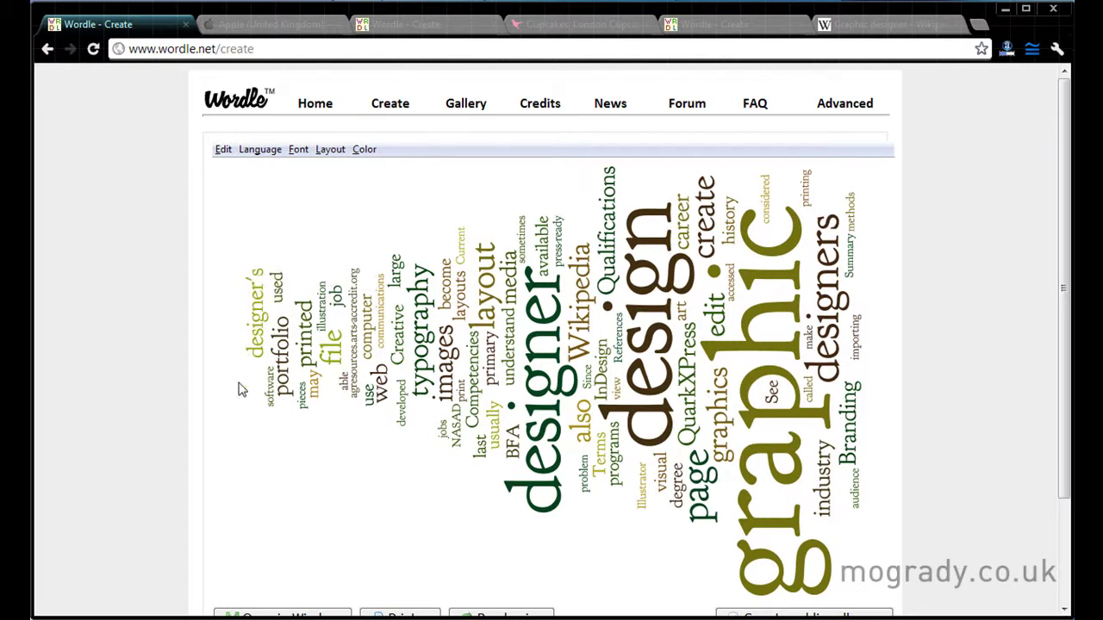
- Try the Any Which Way word orientation and re-layout the cloud three times with those settings
click(328, 151)
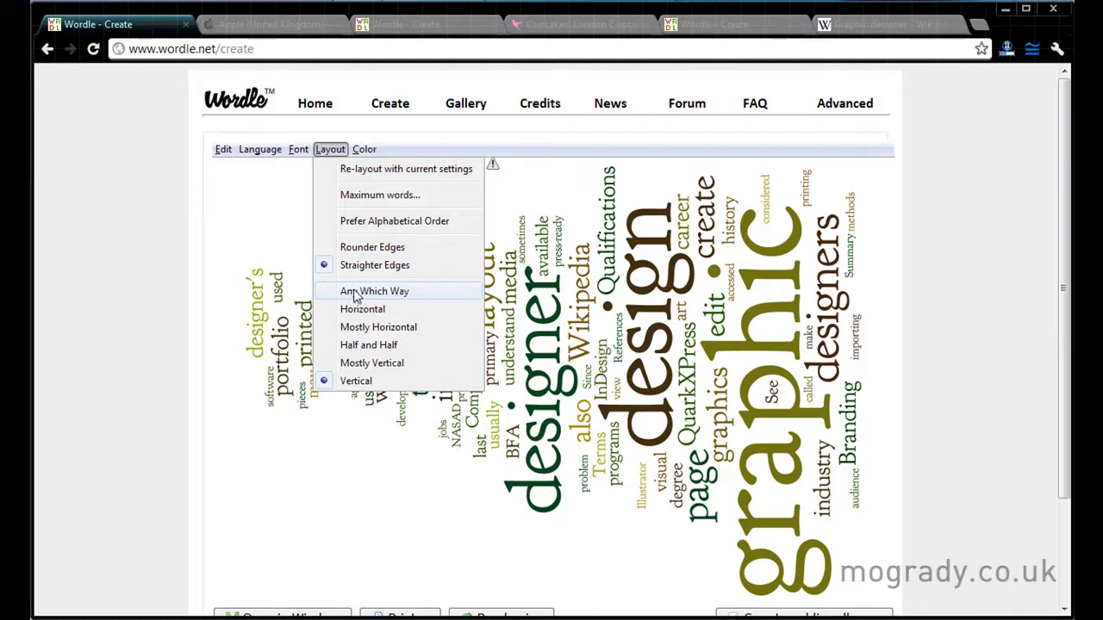
click(355, 294)
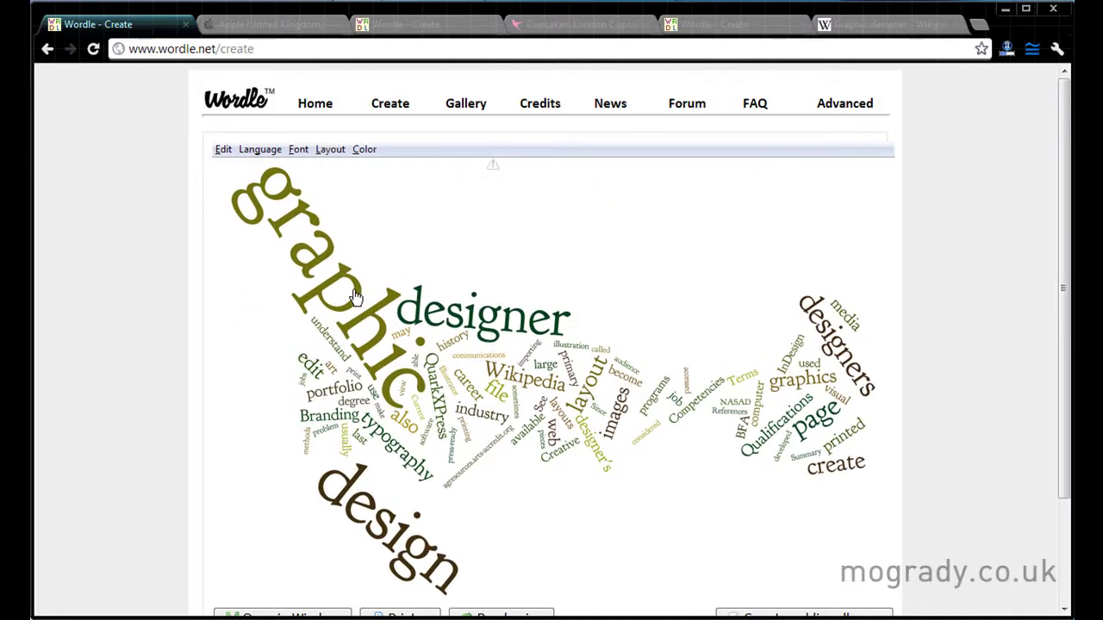
click(335, 152)
click(349, 170)
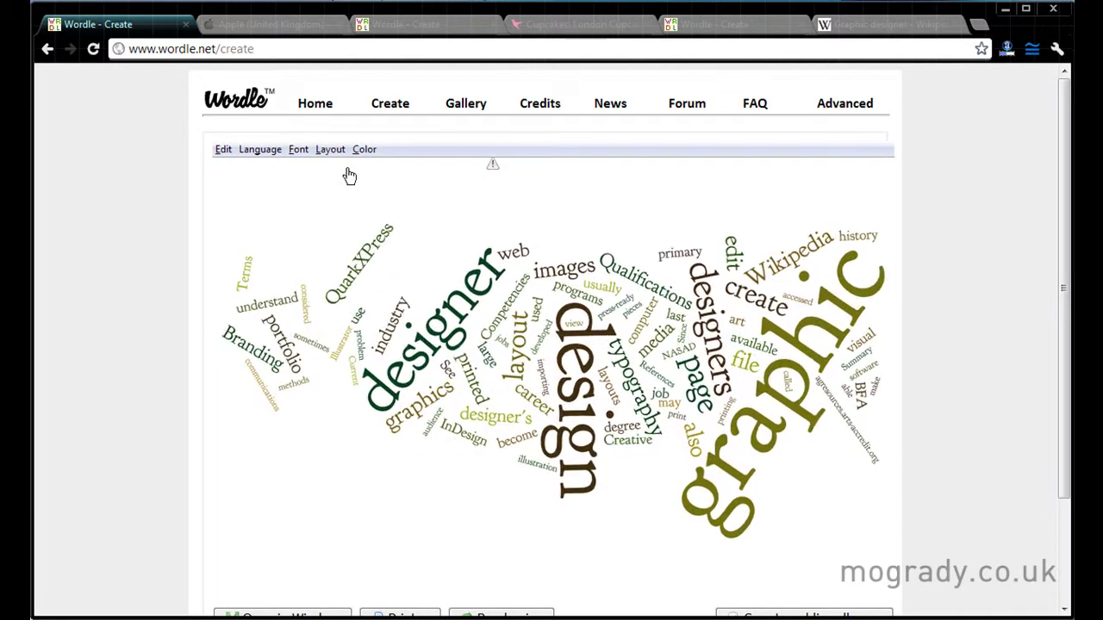
click(333, 153)
click(347, 170)
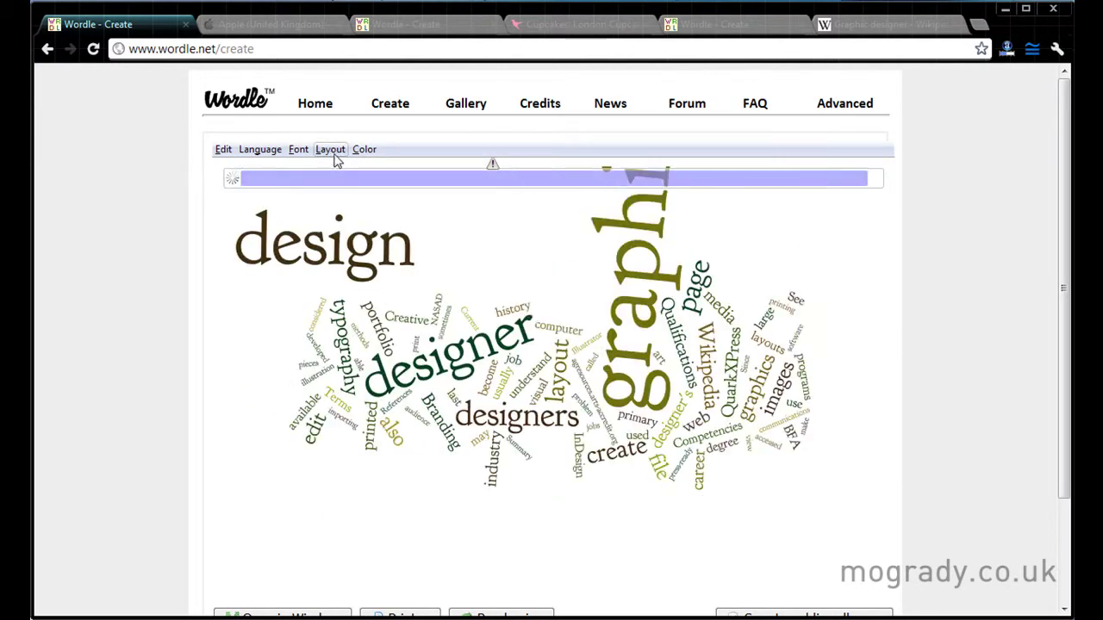
click(332, 152)
click(350, 174)
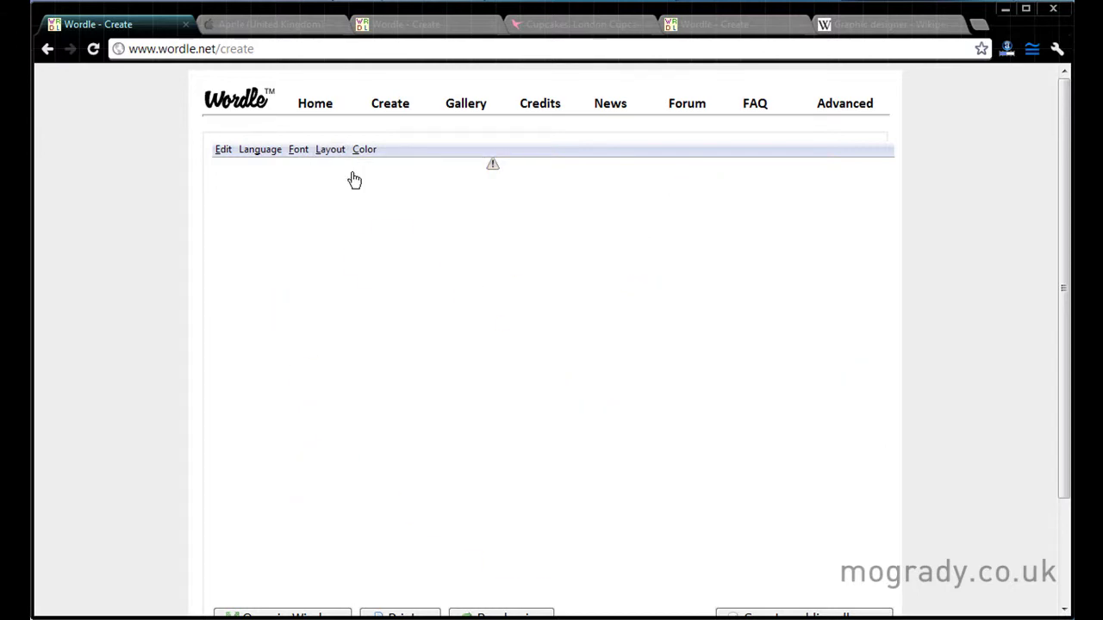
- Try the word orientations Horizontal, Mostly Horizontal, Half and Half, Mostly Vertical and Vertical on the cloud
click(332, 153)
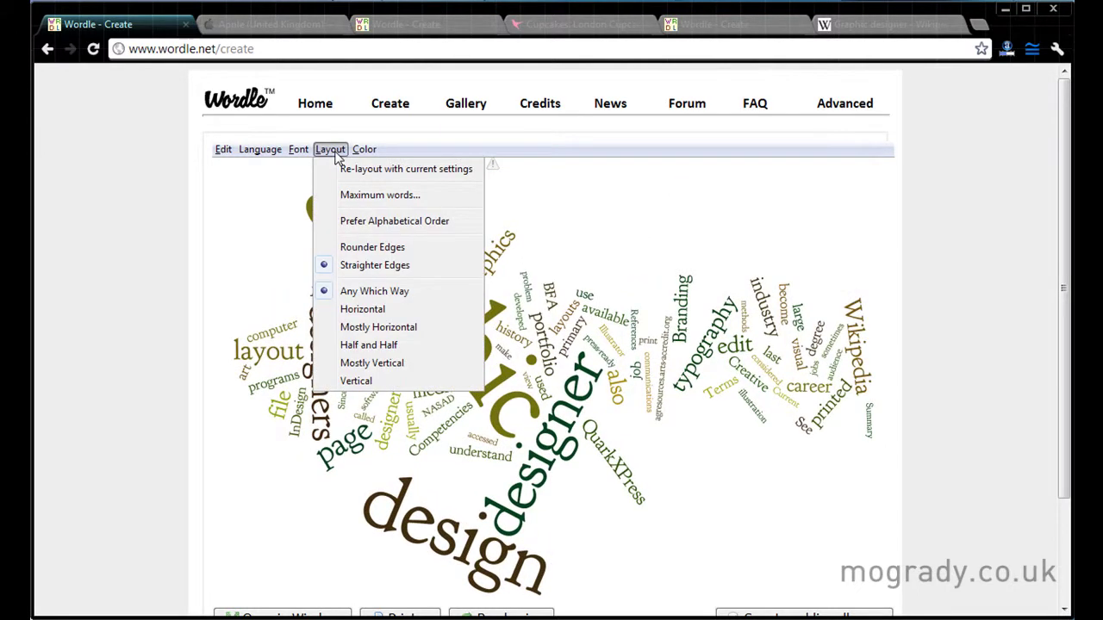
click(362, 310)
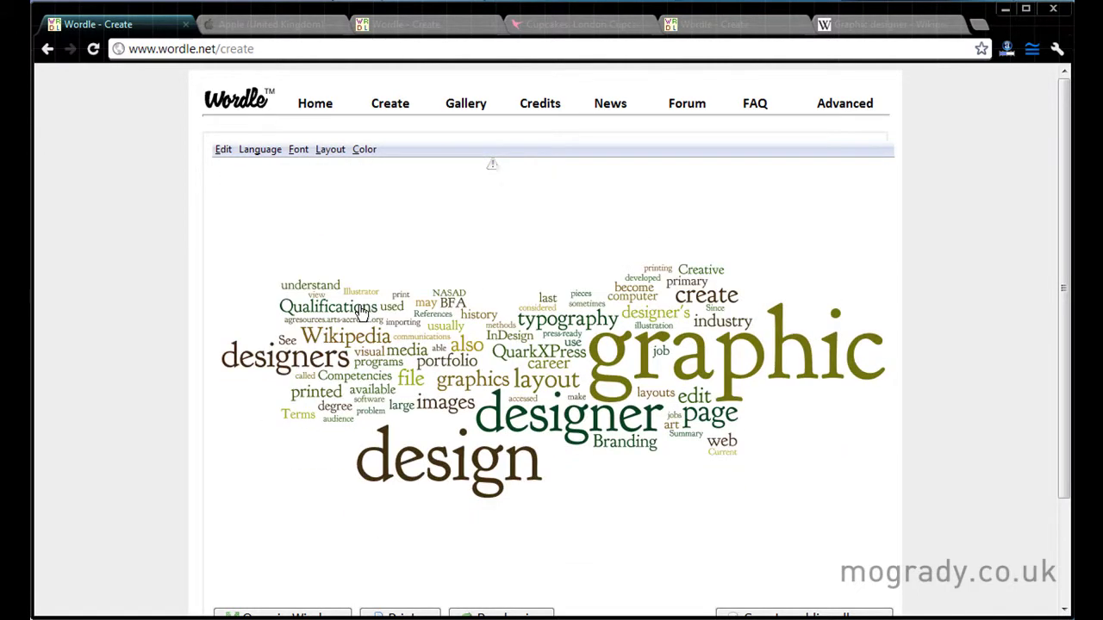
click(330, 149)
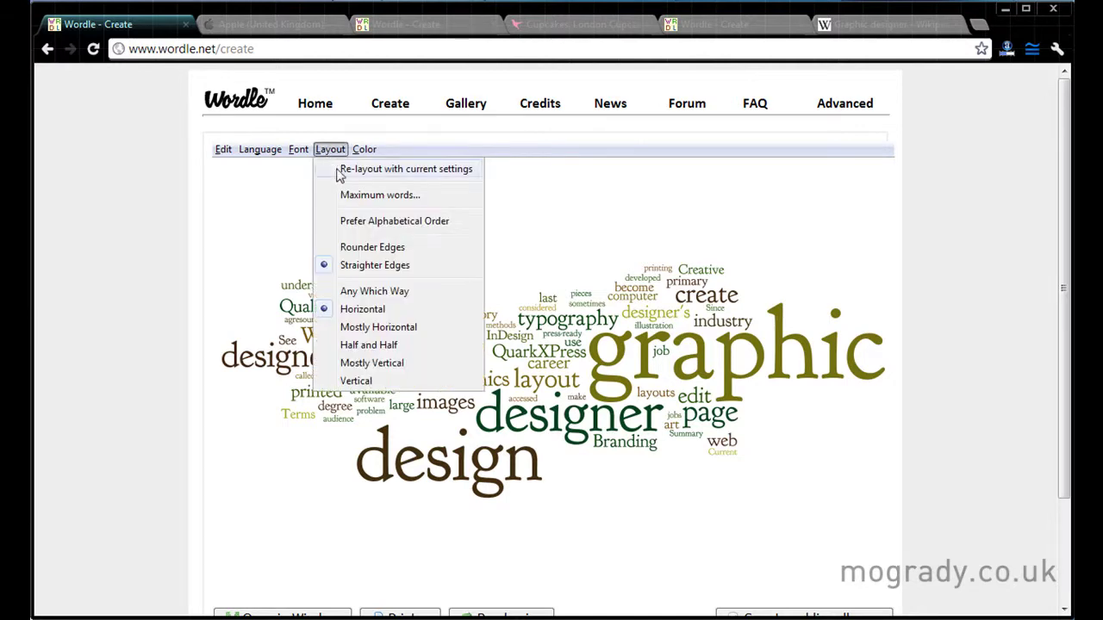
click(361, 331)
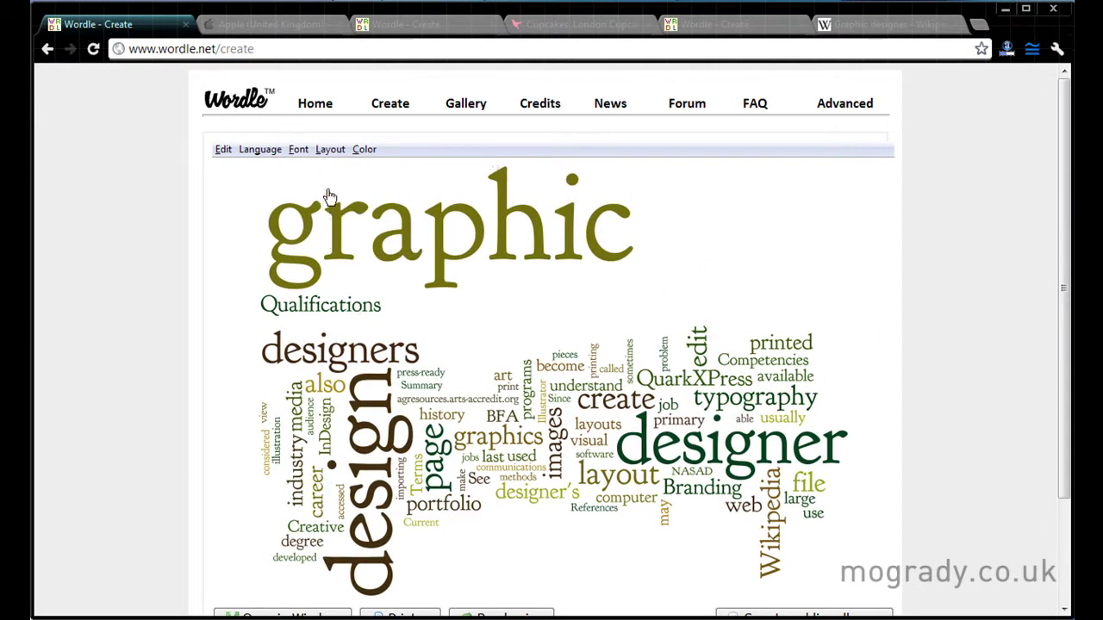
click(331, 152)
click(357, 346)
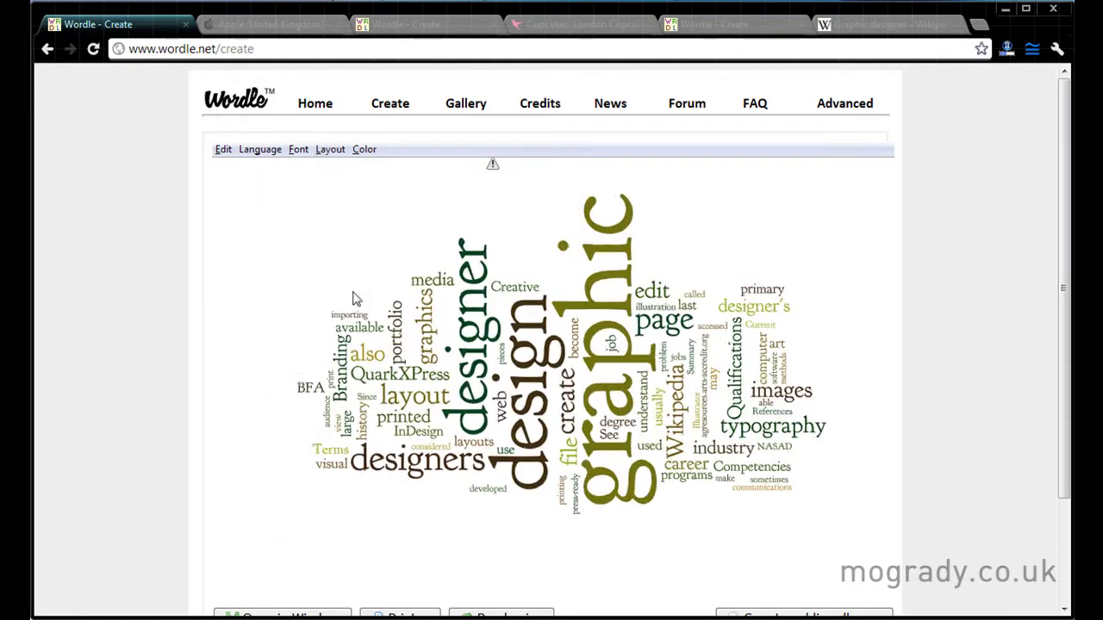
click(330, 149)
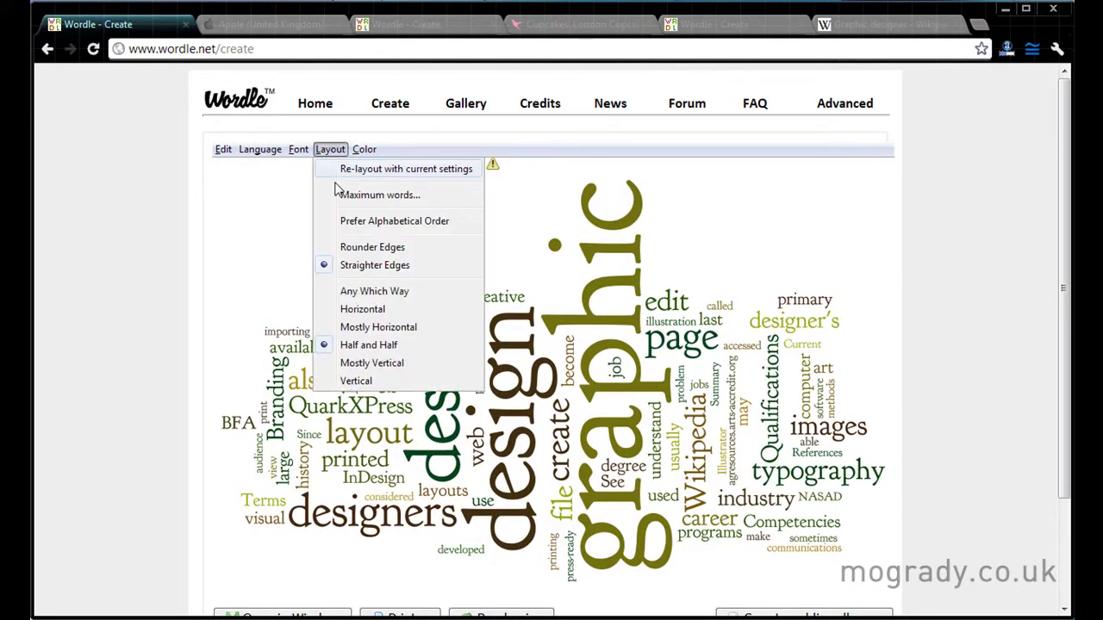
click(360, 362)
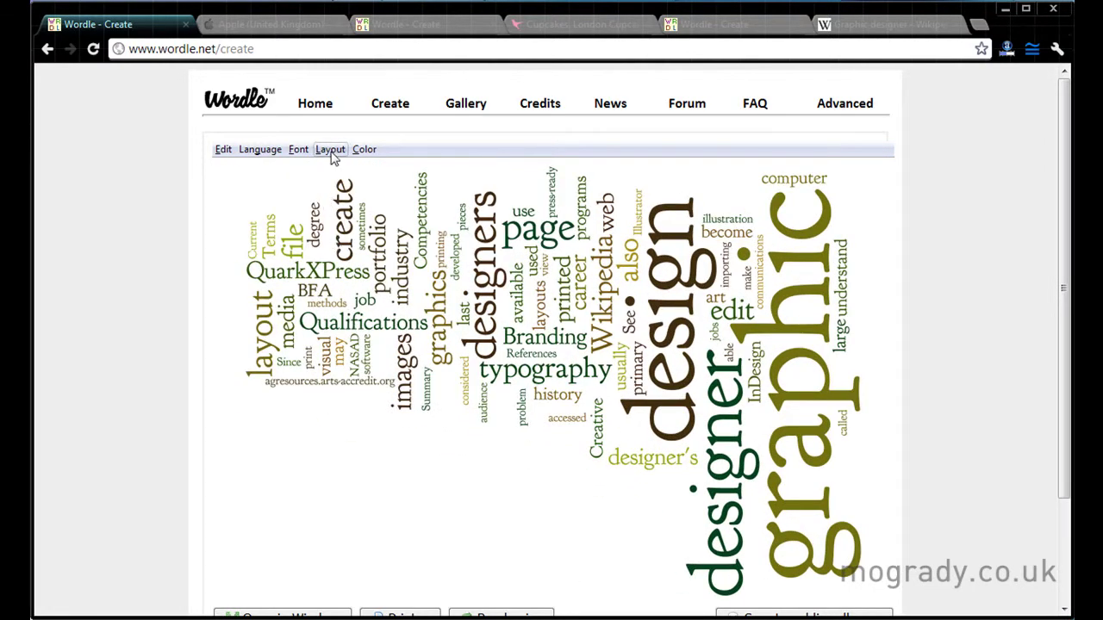
click(330, 150)
click(355, 381)
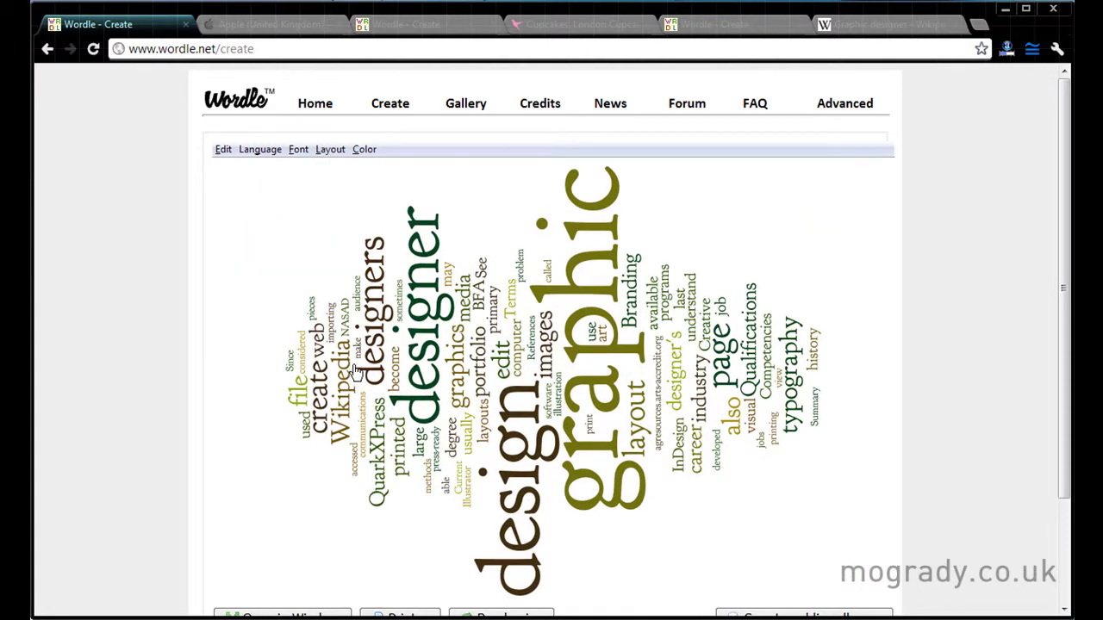
- Set the orientation of the word cloud's words to Horizontal
click(331, 151)
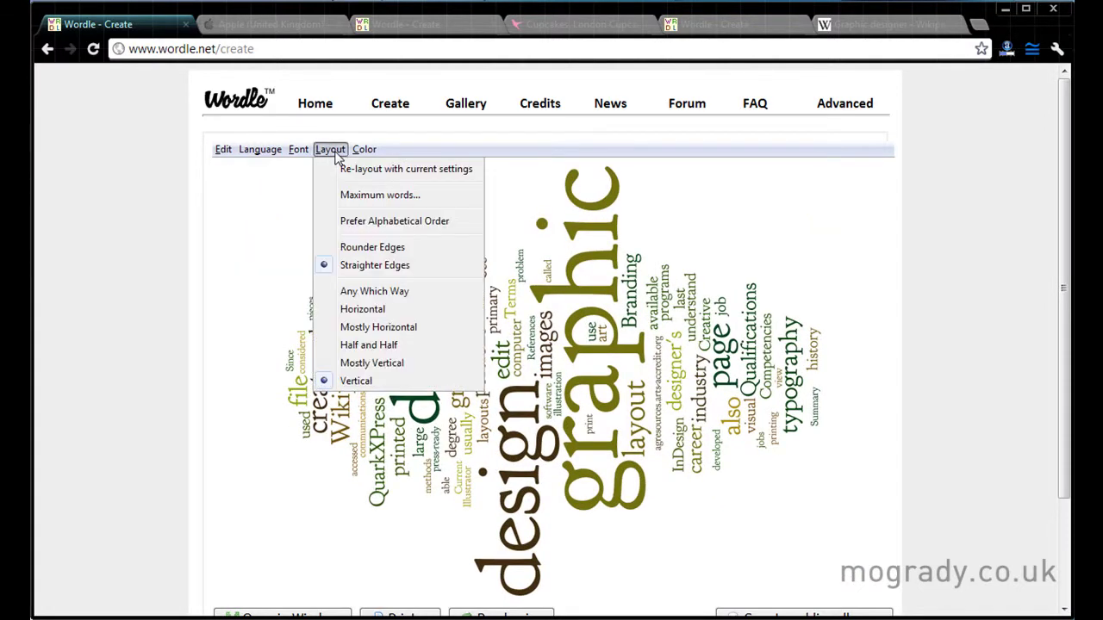
click(357, 310)
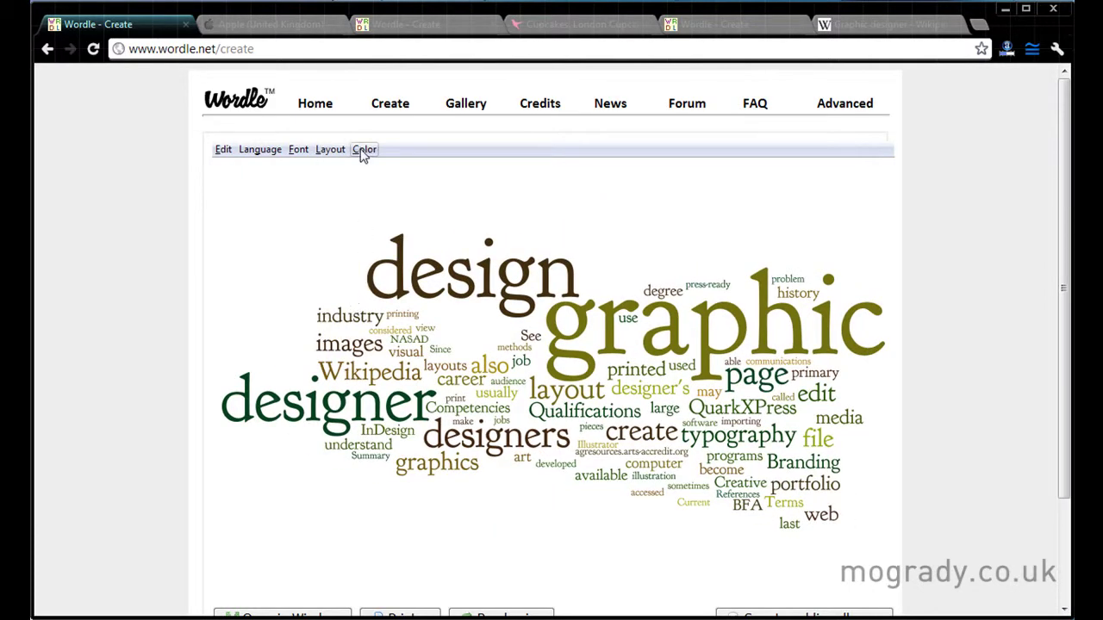
- Try the colour palettes BW, WB and Heat on the word cloud
click(362, 152)
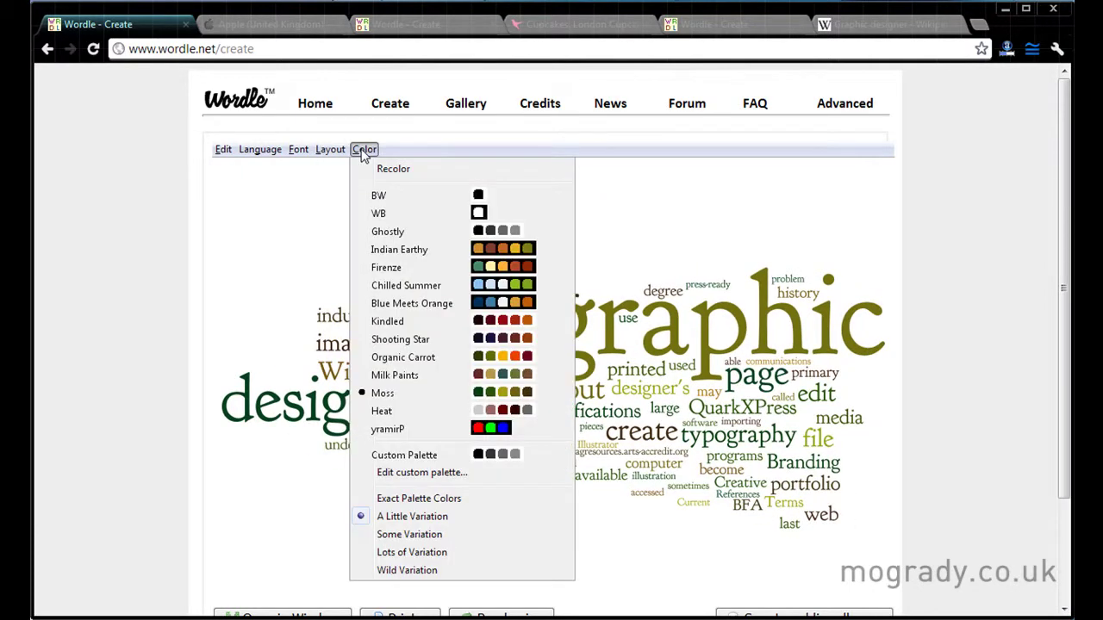
click(481, 197)
click(364, 149)
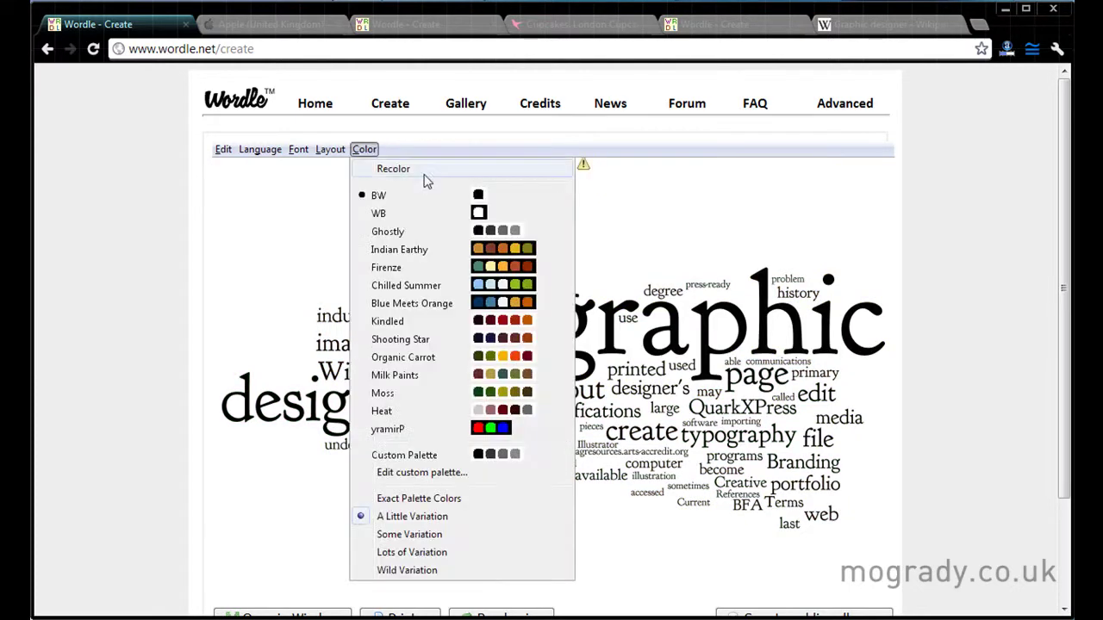
click(477, 212)
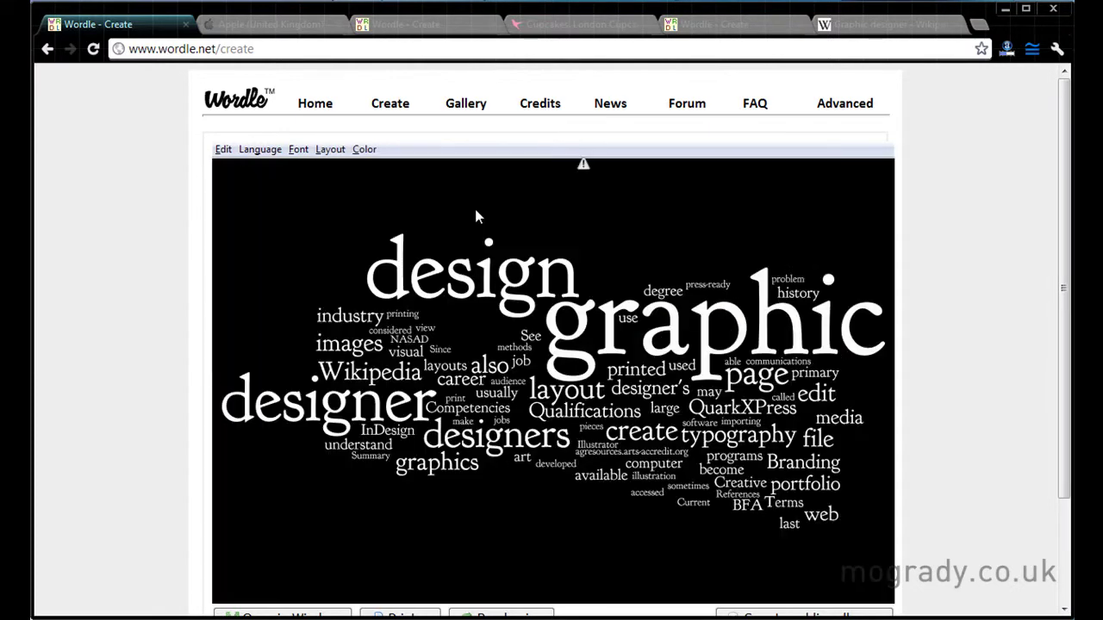
click(363, 152)
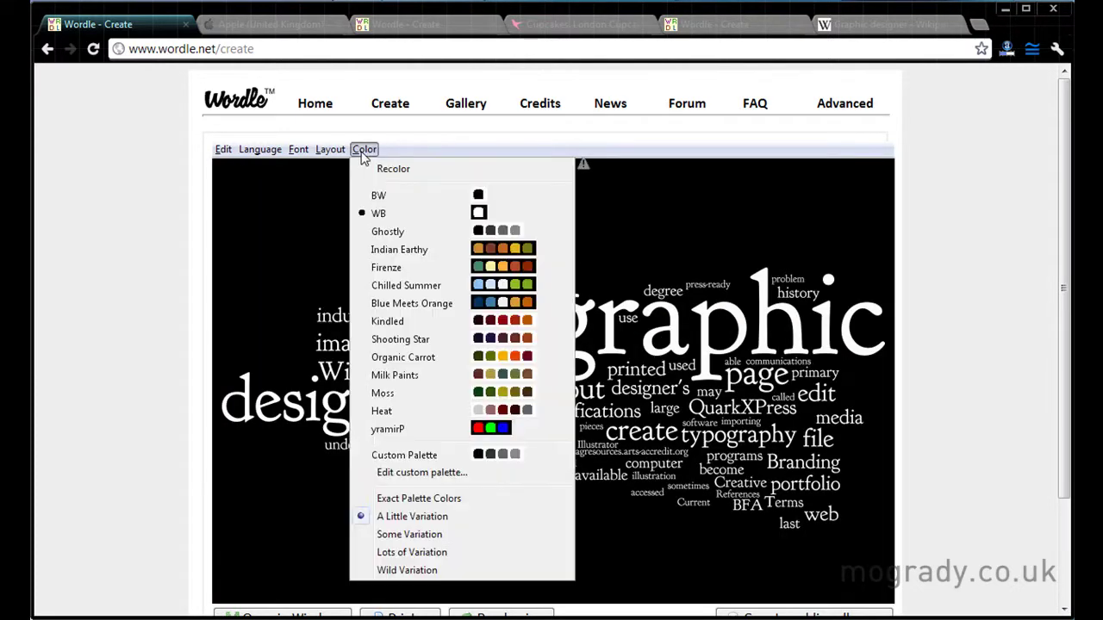
click(506, 417)
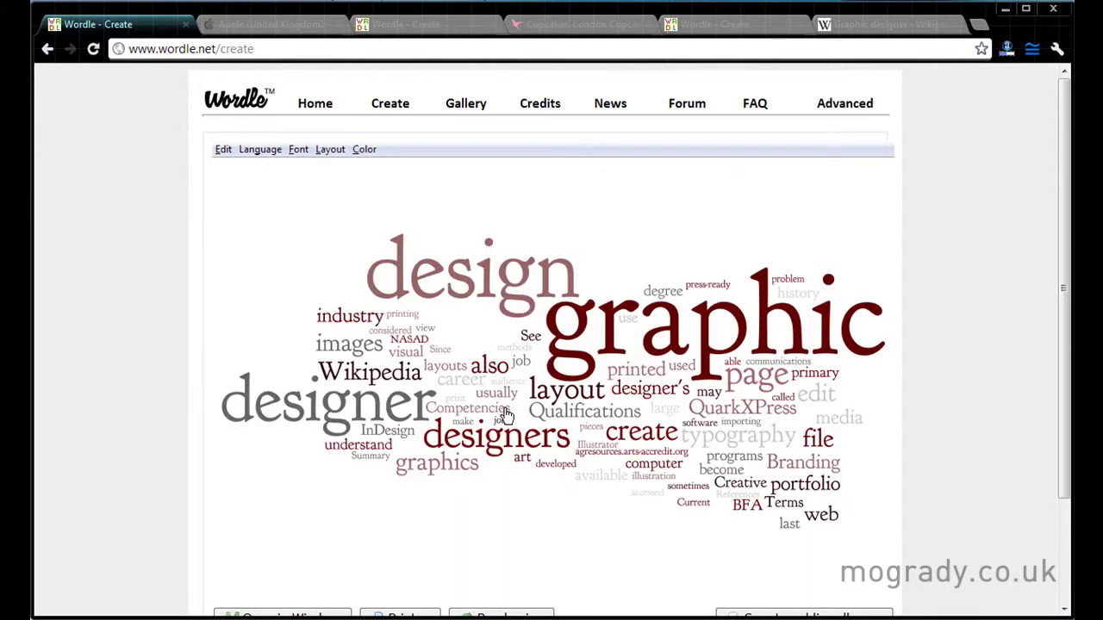
- Apply the Custom Palette to the word cloud, choosing it twice to redistribute its colours
click(366, 152)
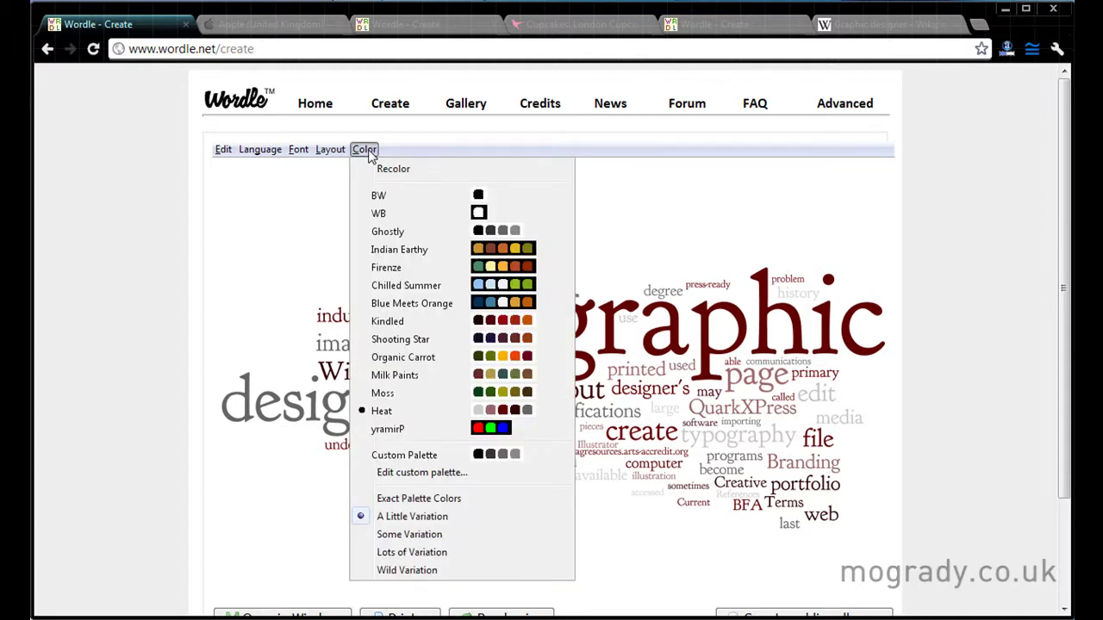
click(428, 462)
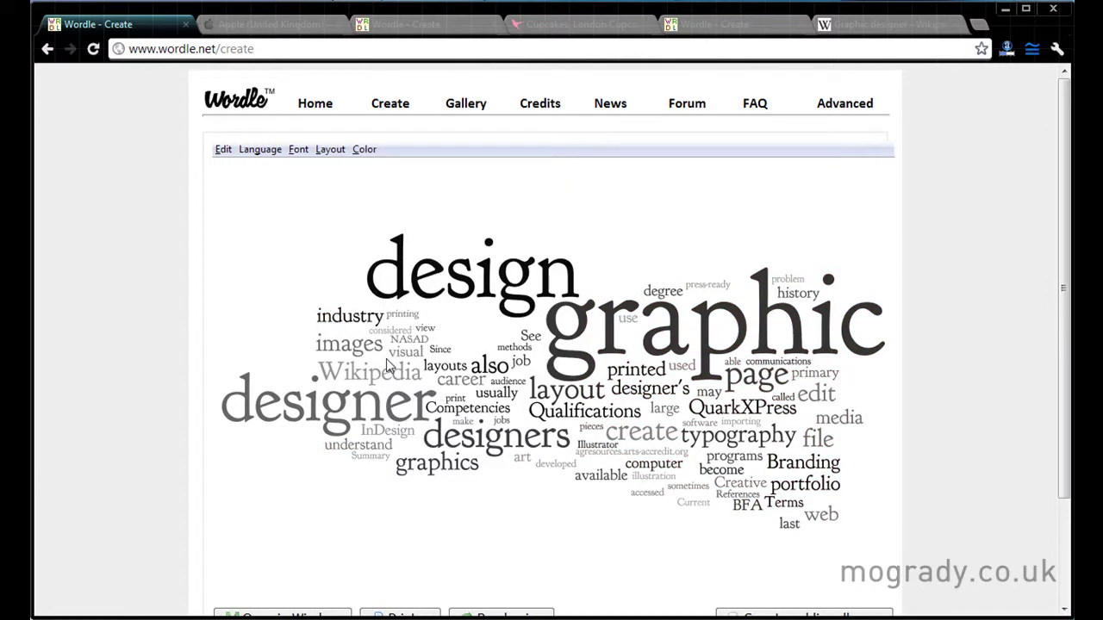
click(363, 150)
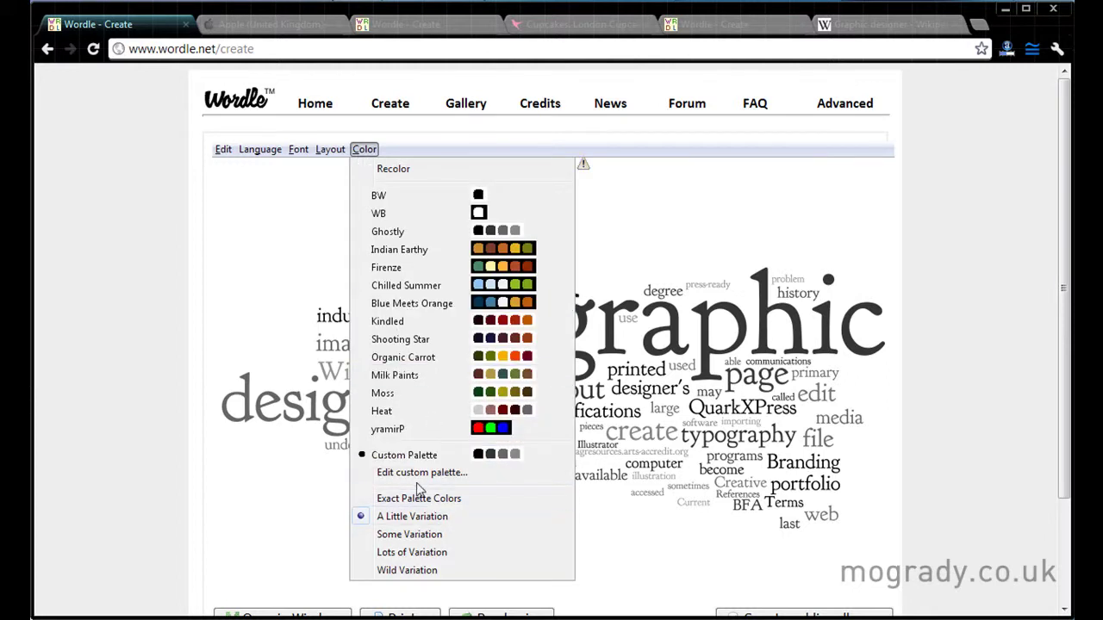
click(406, 459)
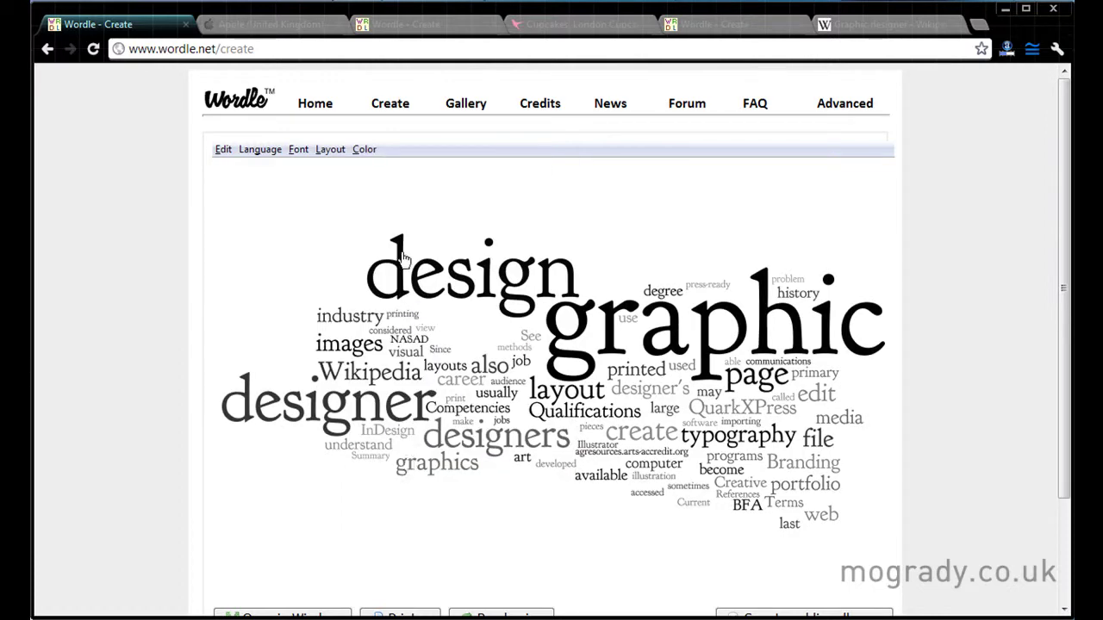
- Open the custom palette for editing, set its number of colors to 5, and move the dialog clear of the cloud
click(1004, 10)
click(331, 149)
mouse_move(364, 150)
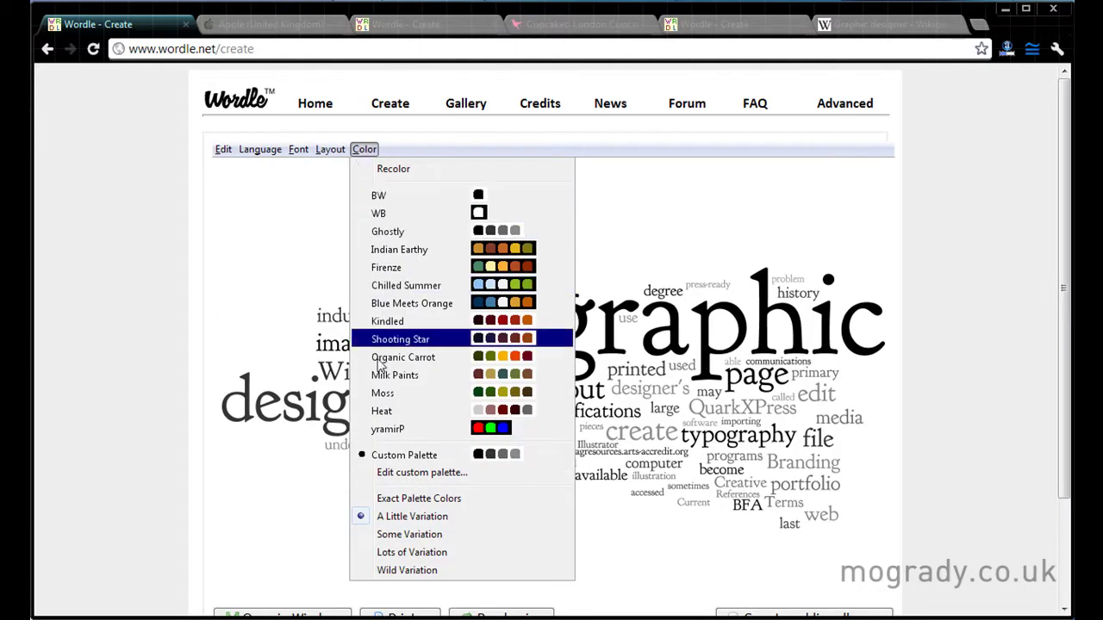
click(395, 473)
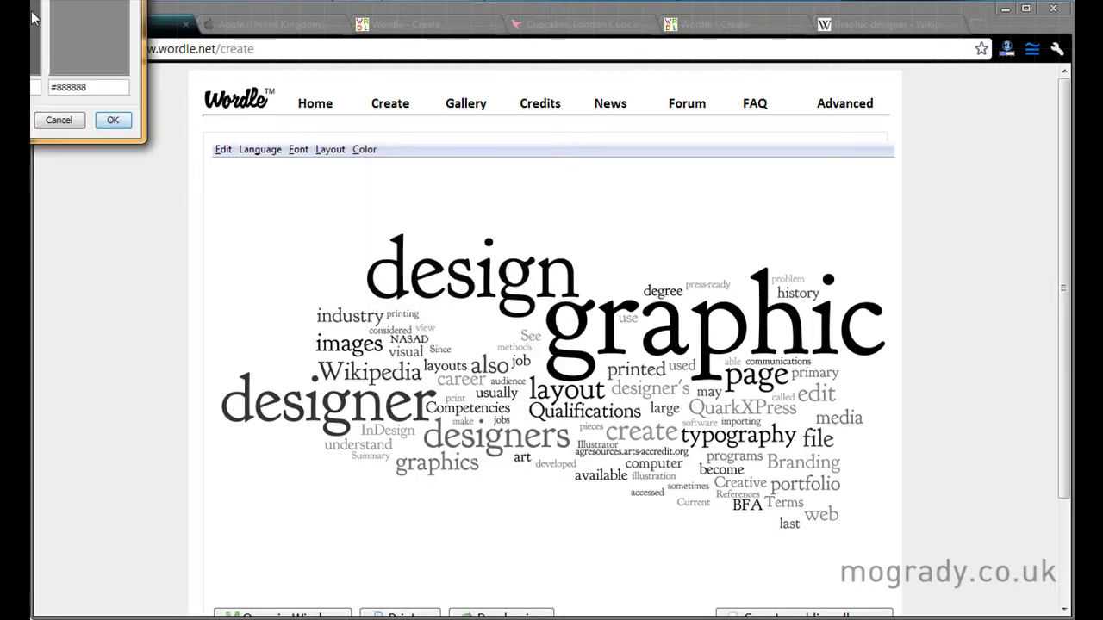
drag(31, 1, 634, 308)
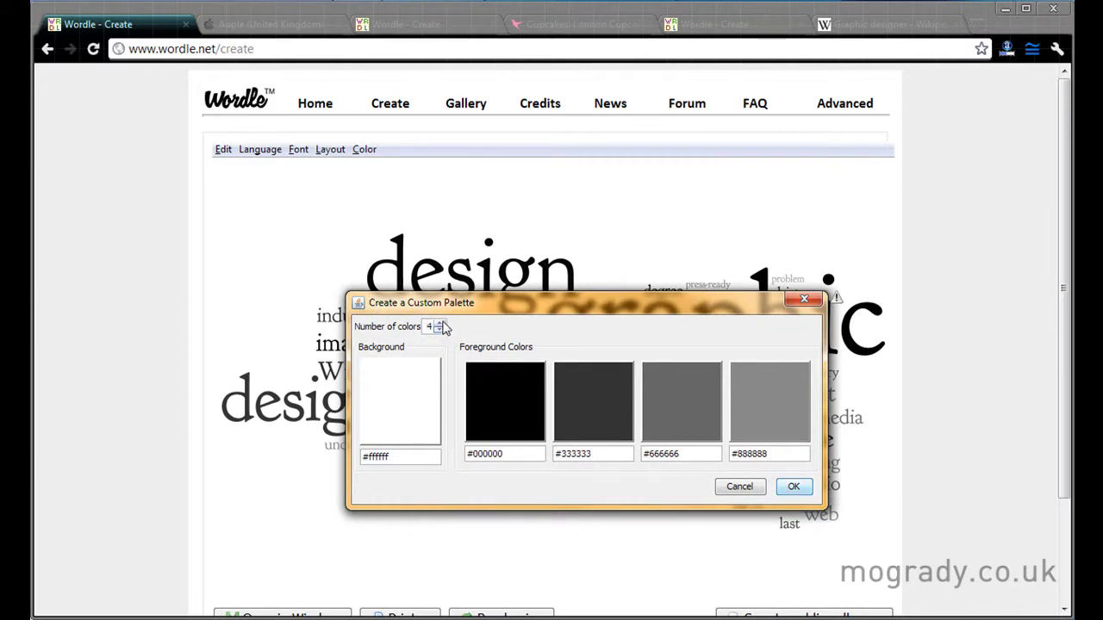
click(438, 323)
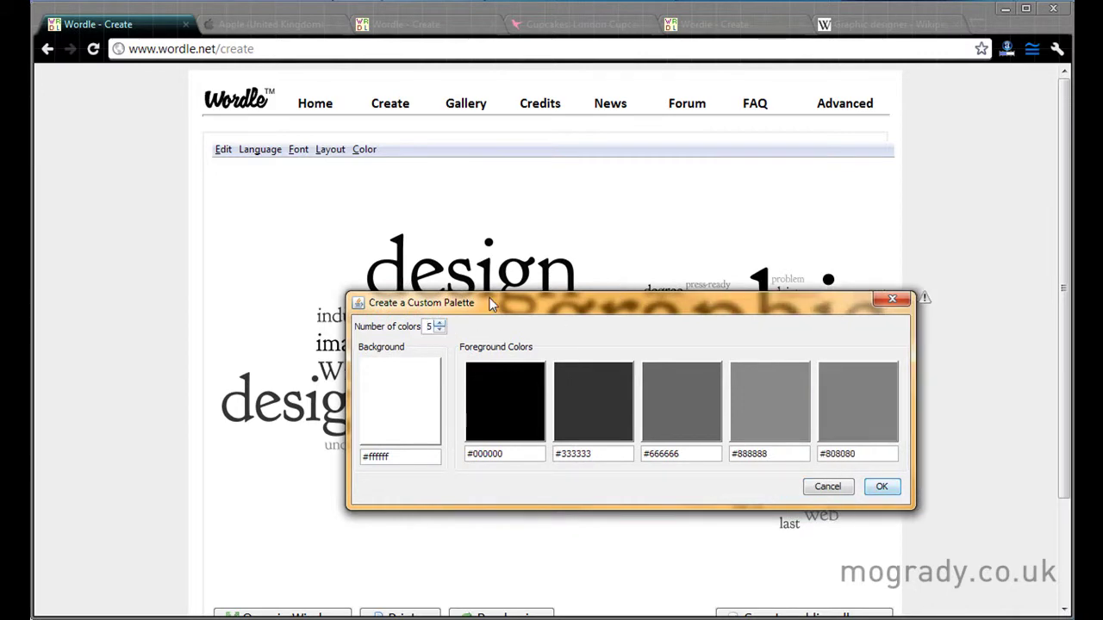
drag(492, 301, 633, 99)
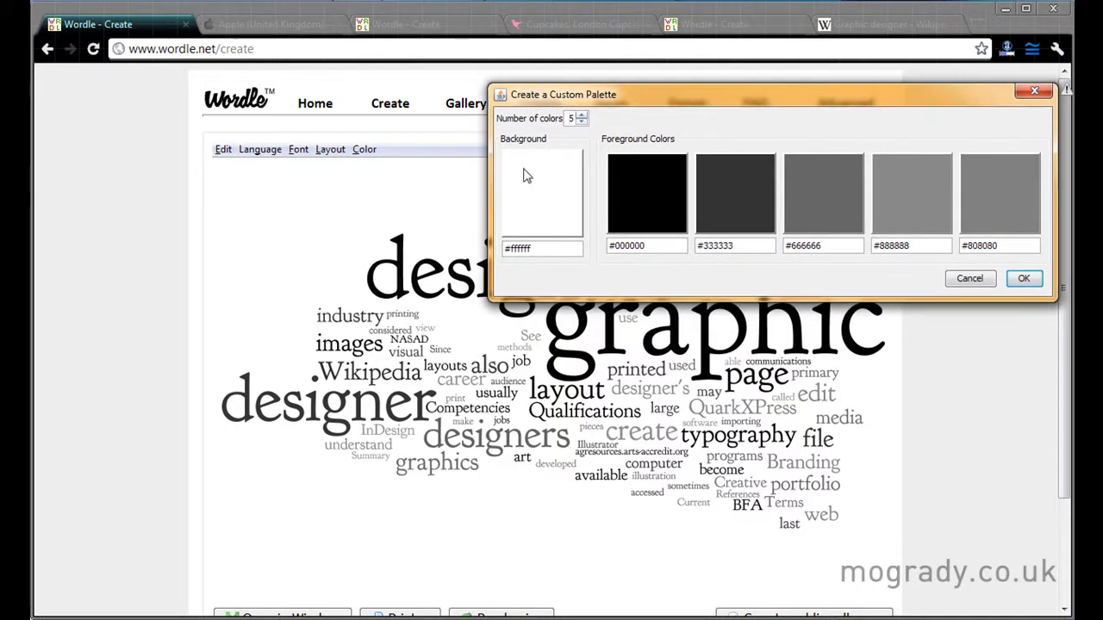
- Set the custom palette's background colour to #223344
triple_click(531, 248)
drag(534, 248, 514, 250)
text(223344)
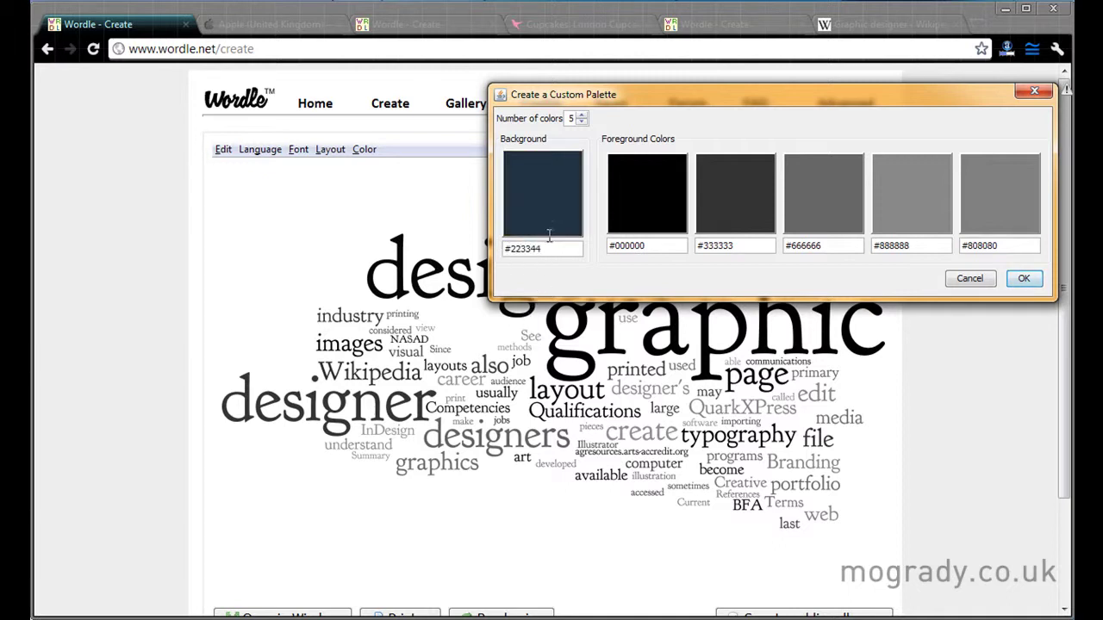
- Look through the HSV, HSL, RGB and CMYK colour models, and set the custom palette's background to light grey #cccccc from the swatches
click(549, 199)
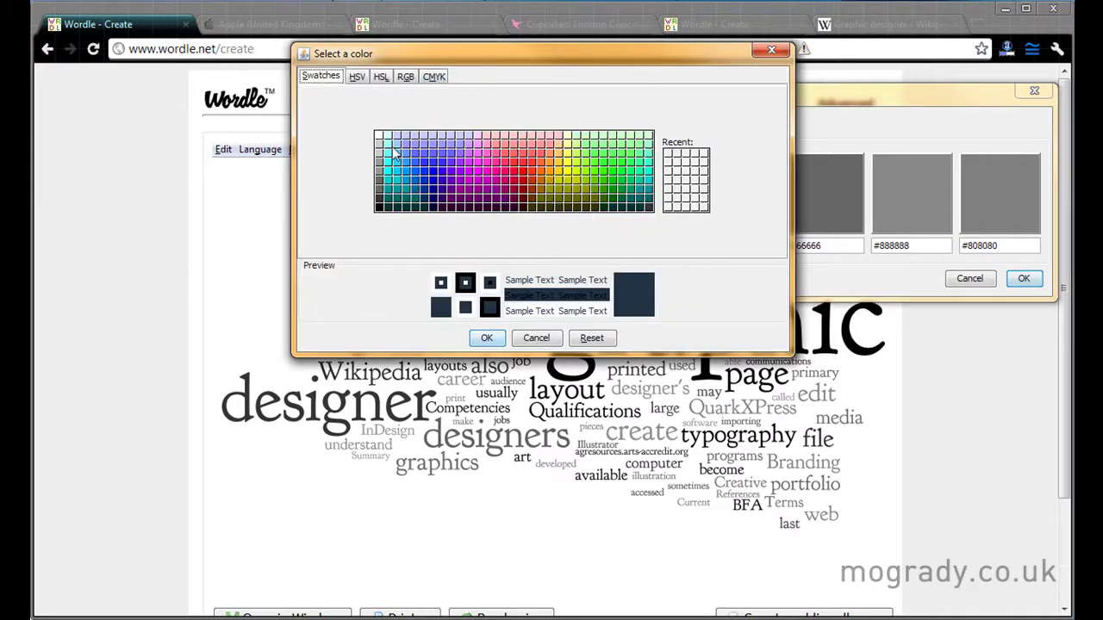
click(356, 77)
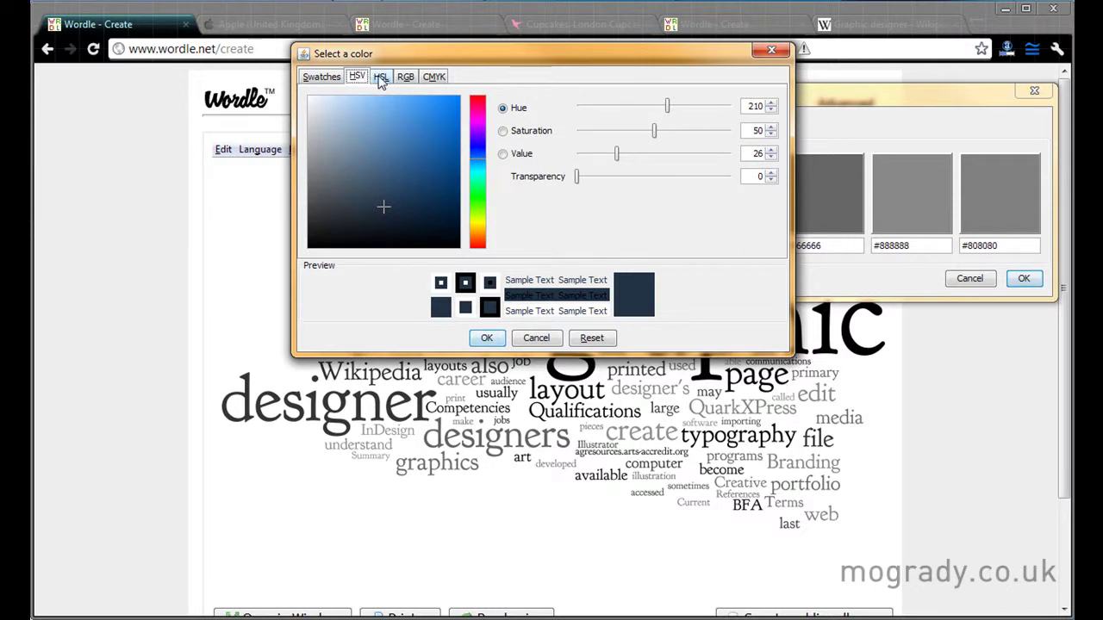
click(380, 77)
click(405, 77)
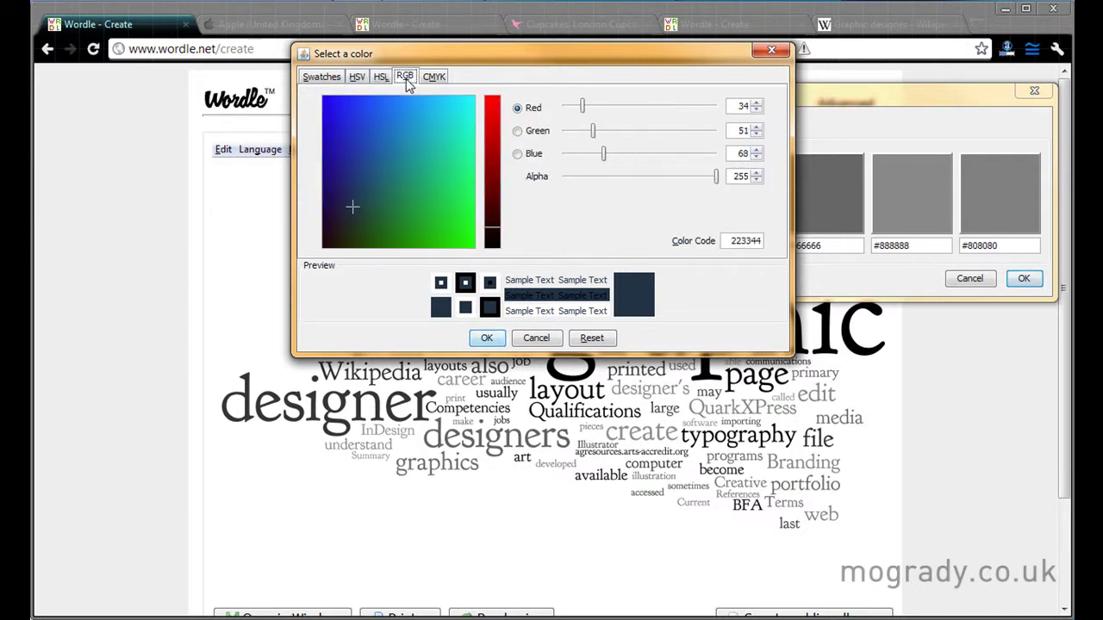
click(433, 78)
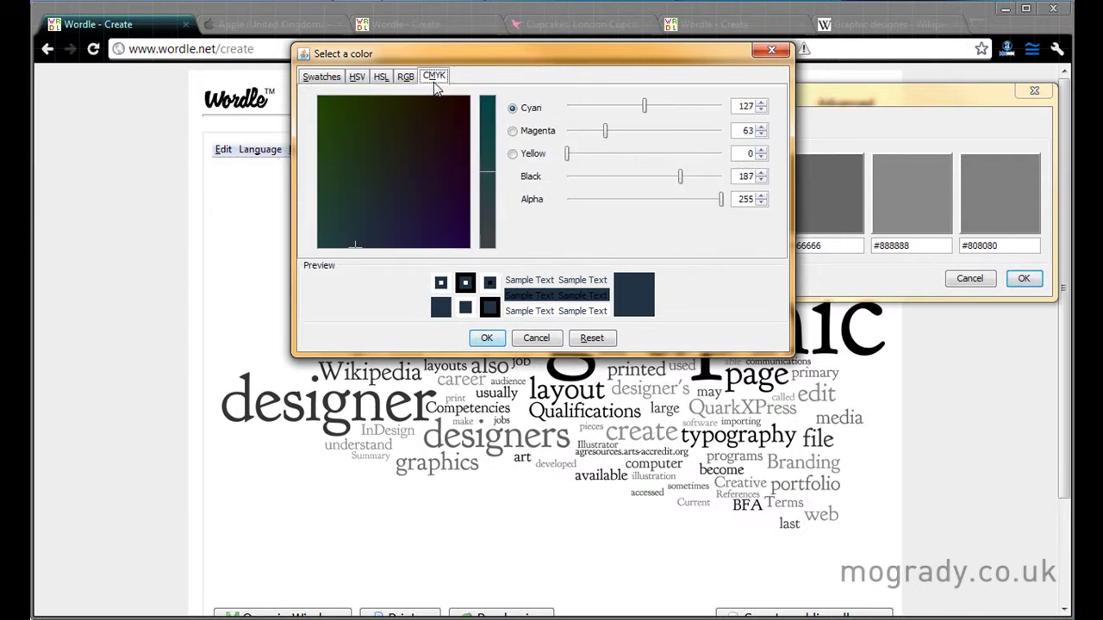
click(334, 79)
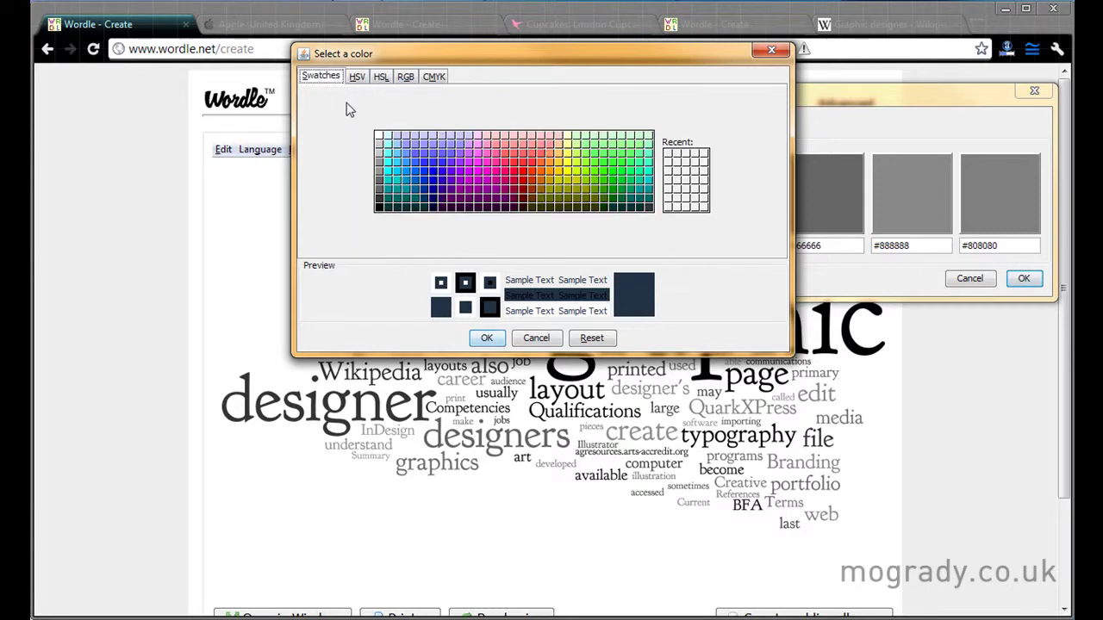
click(384, 145)
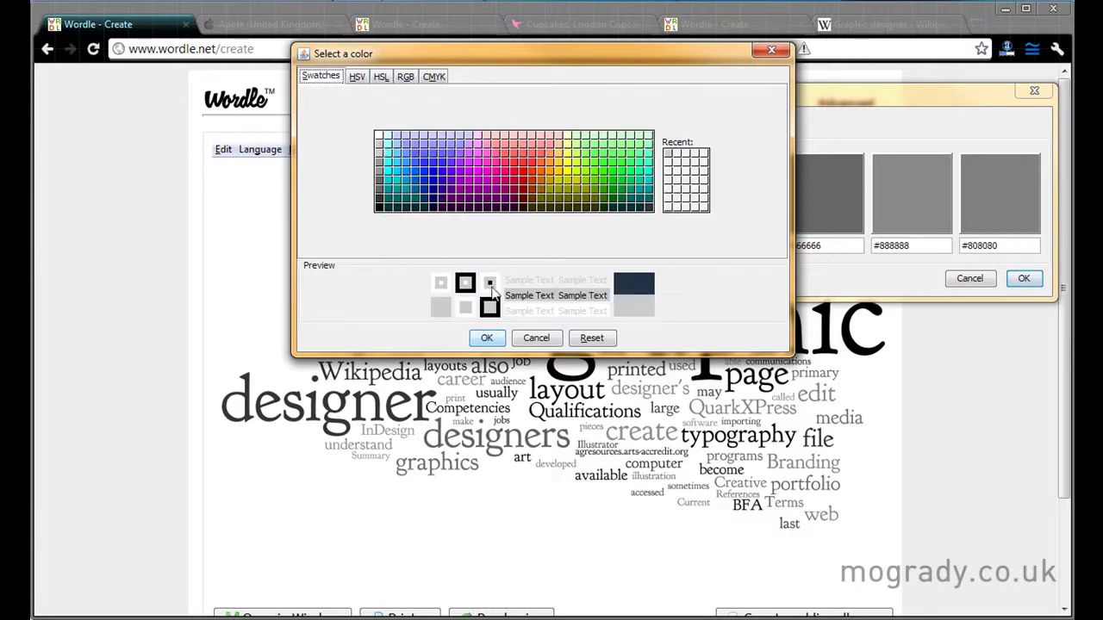
click(486, 338)
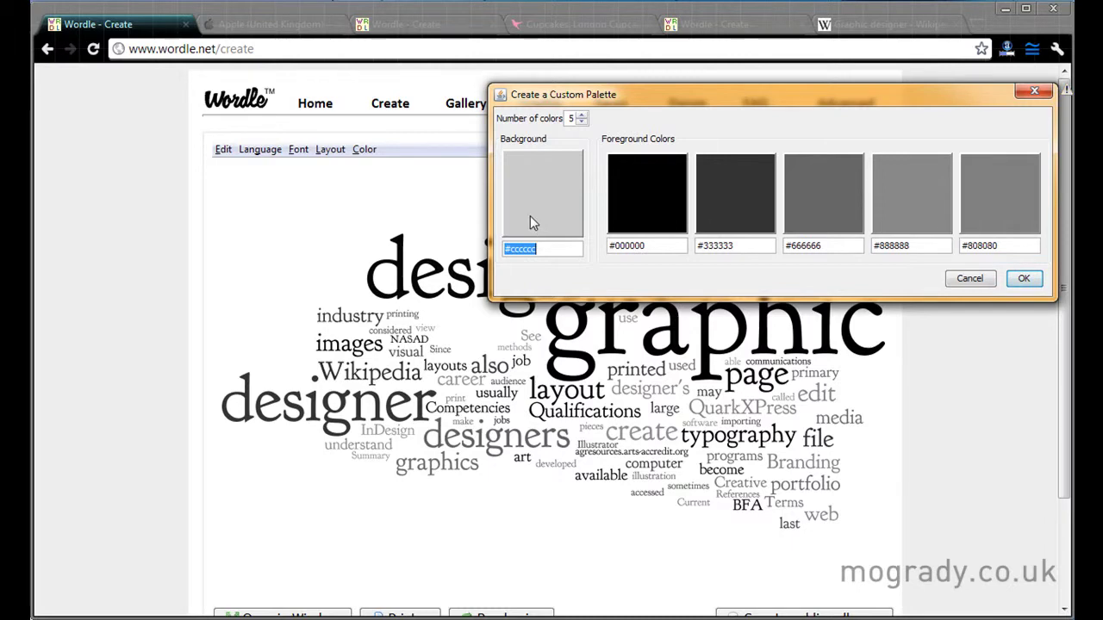
- Set the custom palette's first three foreground colours to pink #ff3366, dark maroon #660033 and blue #3300ff from the swatches
click(646, 191)
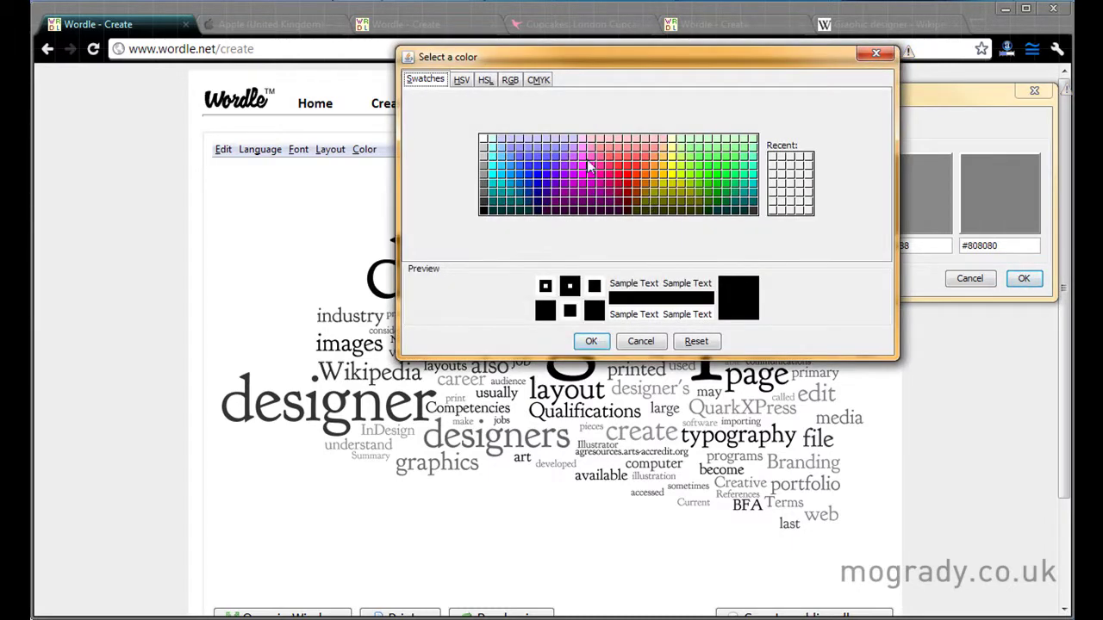
click(611, 168)
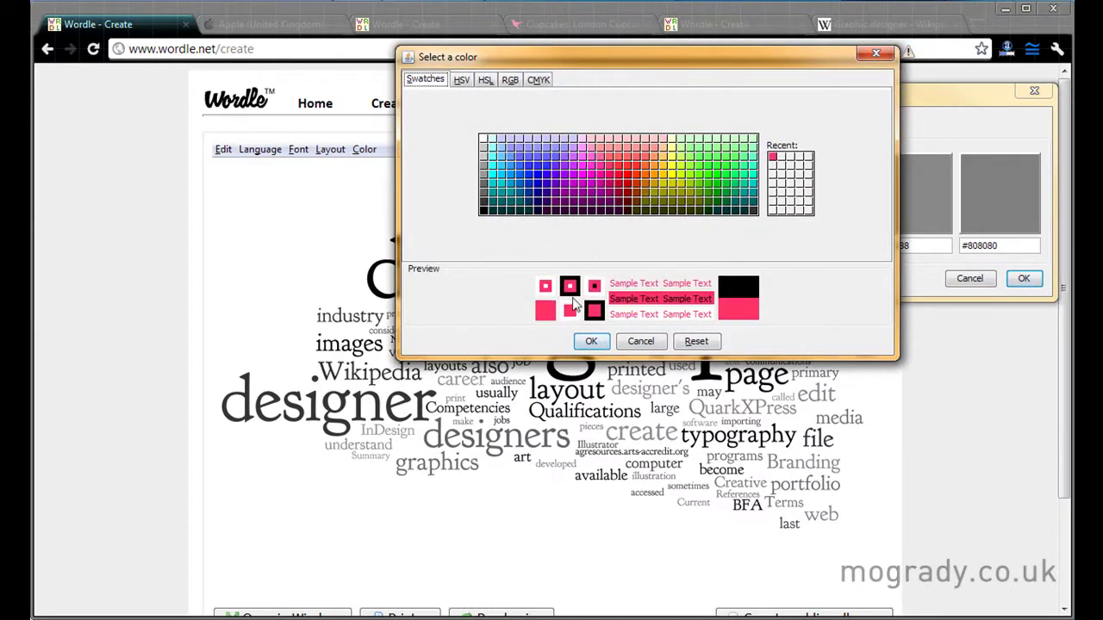
click(590, 340)
click(715, 214)
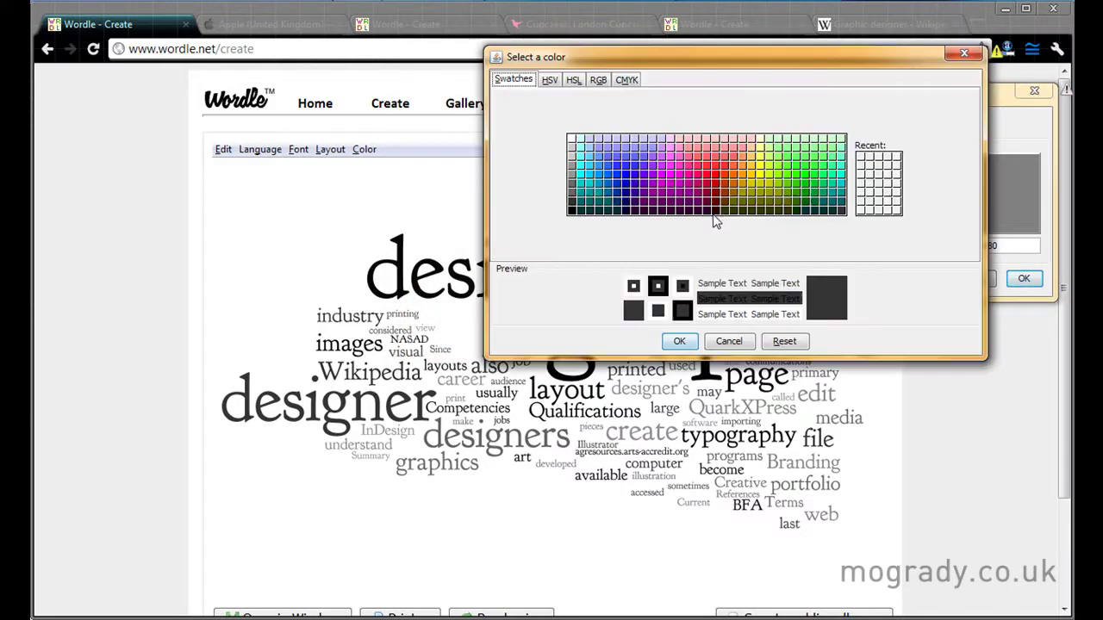
click(708, 207)
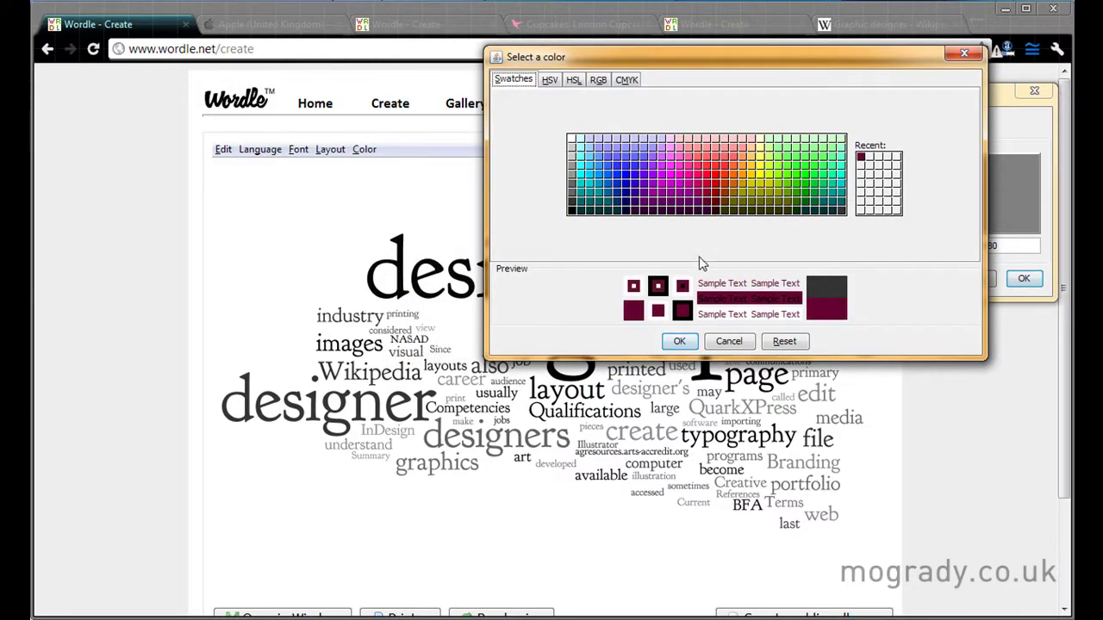
click(681, 341)
click(822, 222)
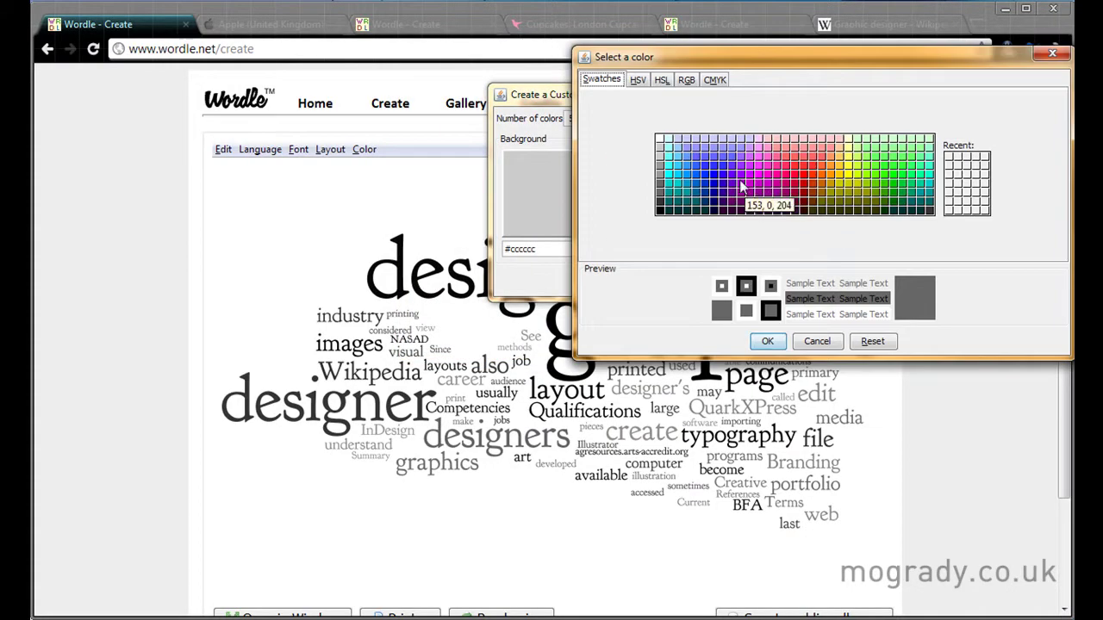
click(735, 181)
click(766, 342)
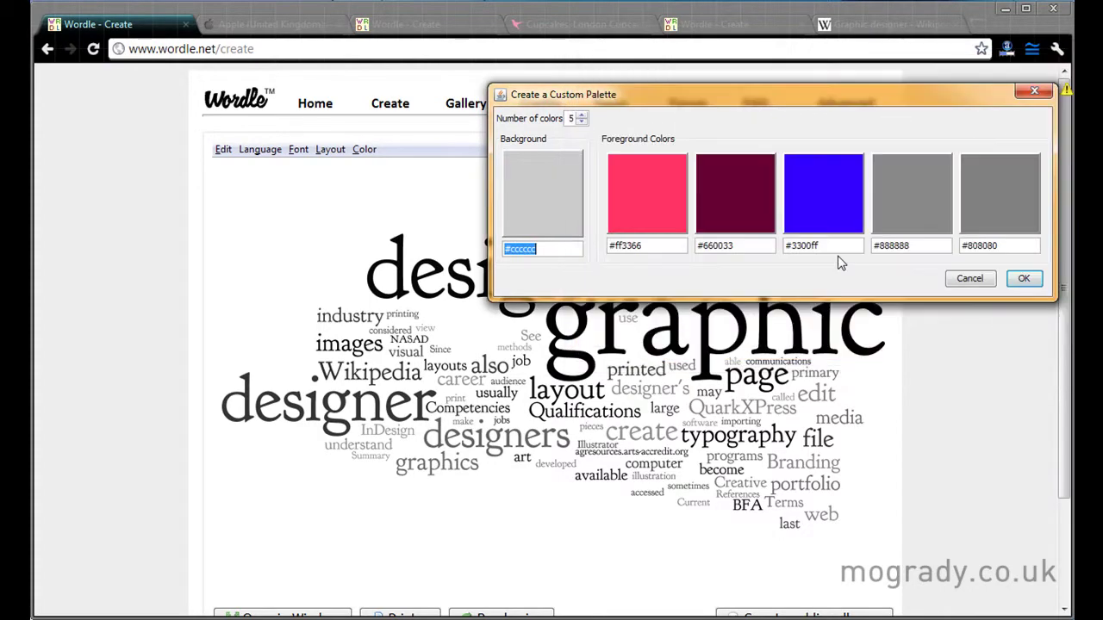
- Set the fourth and fifth foreground colours to lime #ccff00 and teal #006666, and apply the custom palette to the word cloud
click(898, 211)
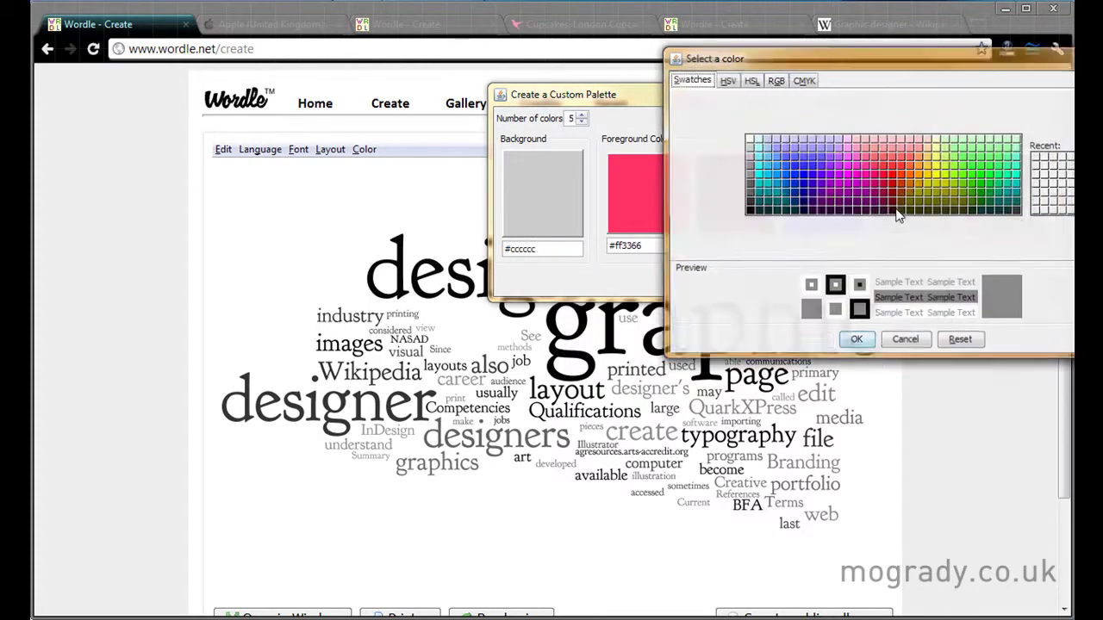
click(945, 179)
click(855, 341)
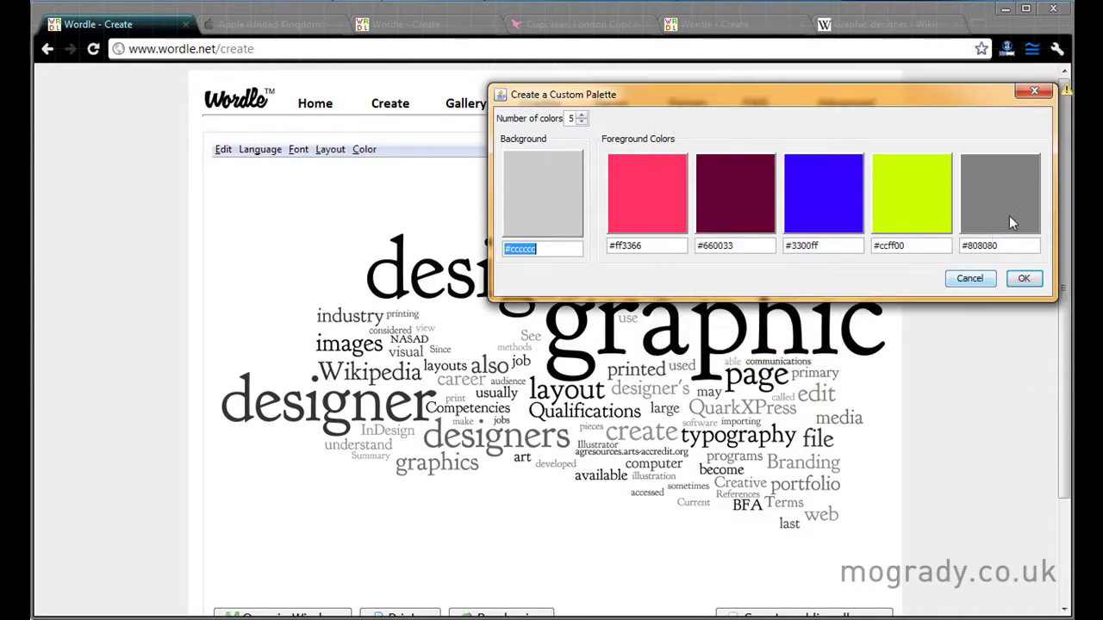
click(1022, 220)
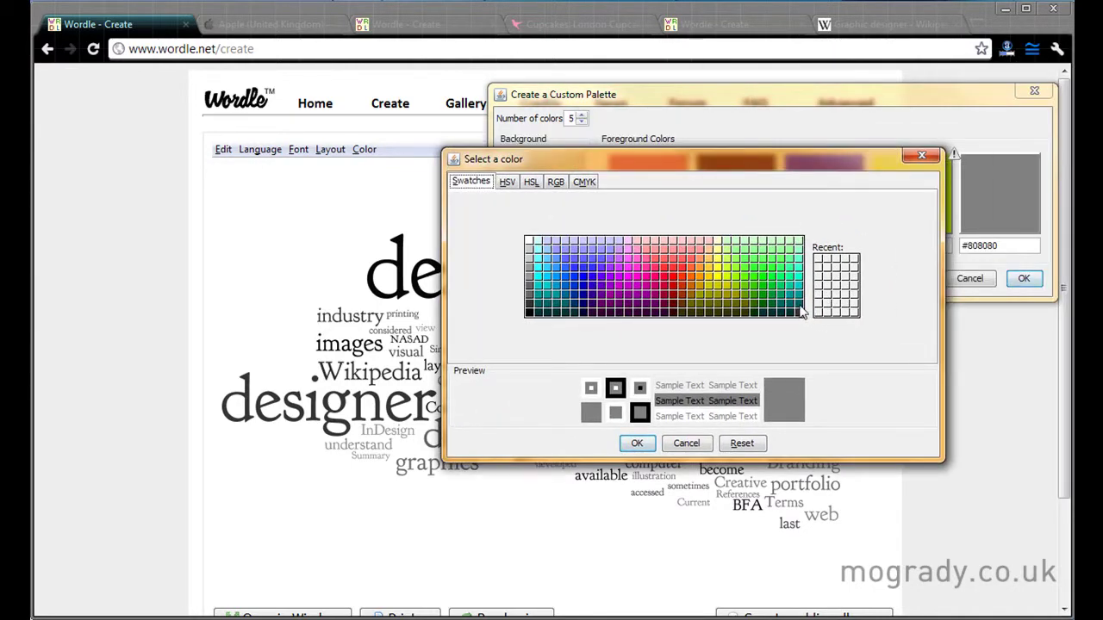
click(800, 310)
click(637, 443)
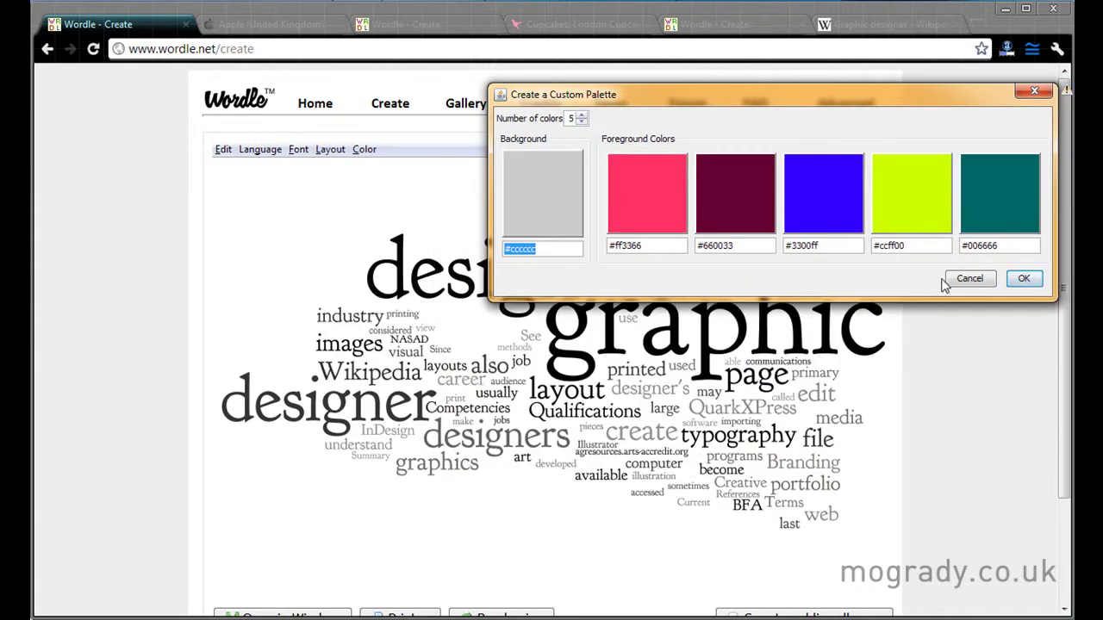
click(1024, 280)
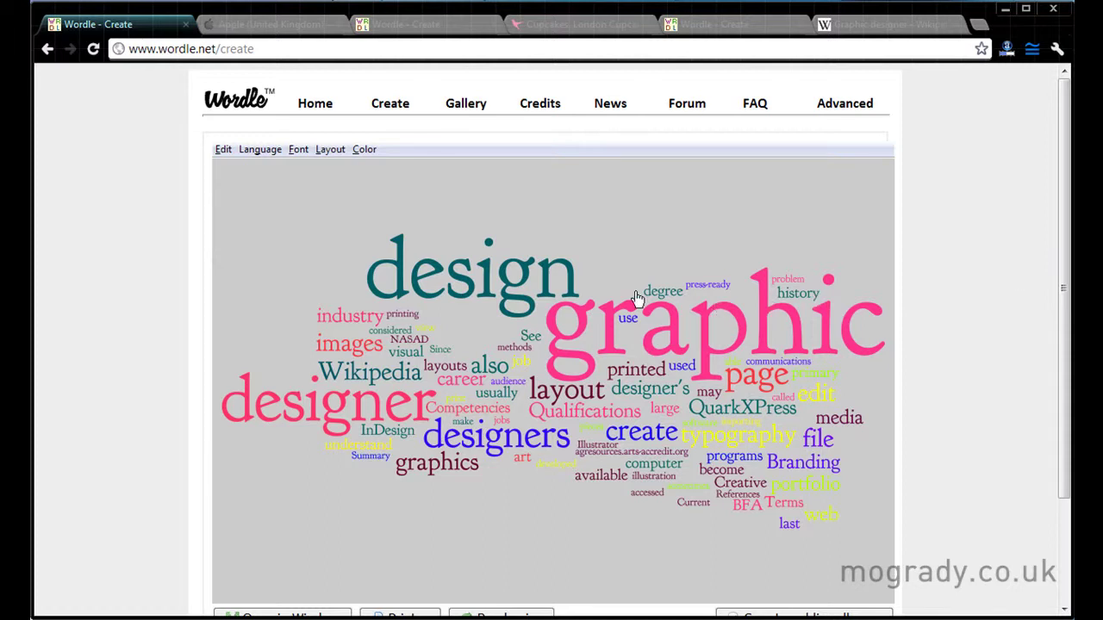
- Try the colour variation settings Wild Variation, Lots of Variation, Some Variation and A Little Variation on the word cloud
click(362, 151)
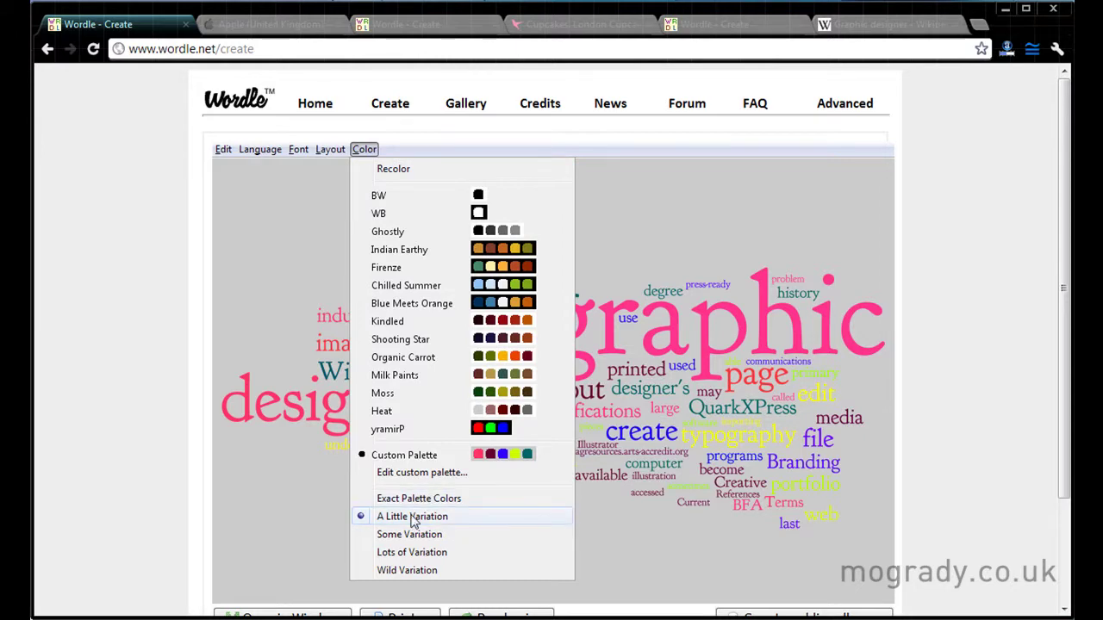
click(414, 571)
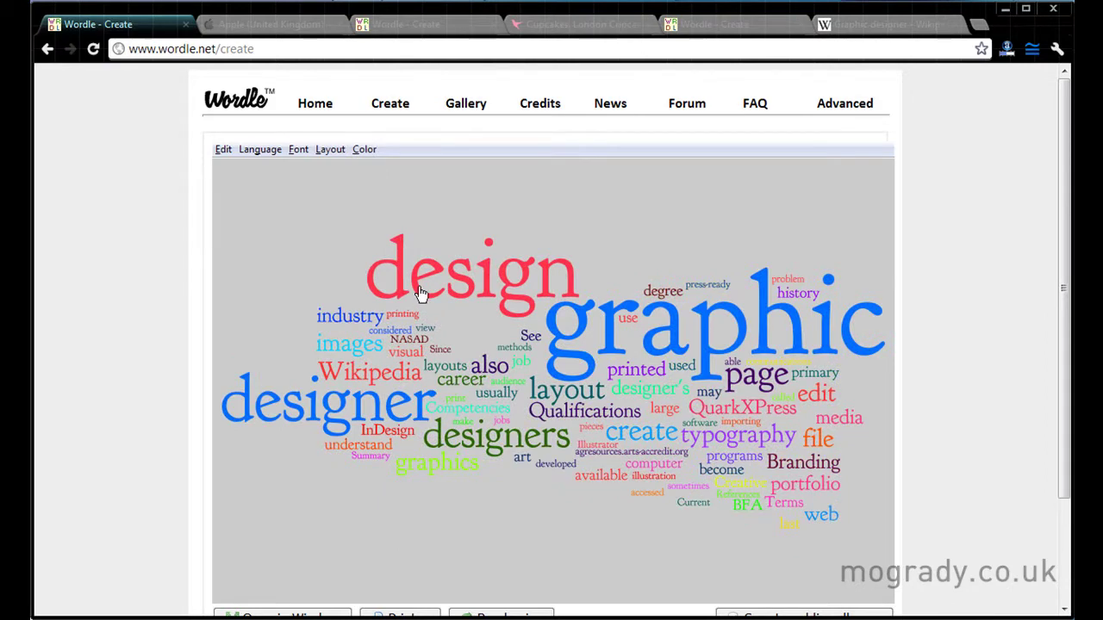
click(356, 154)
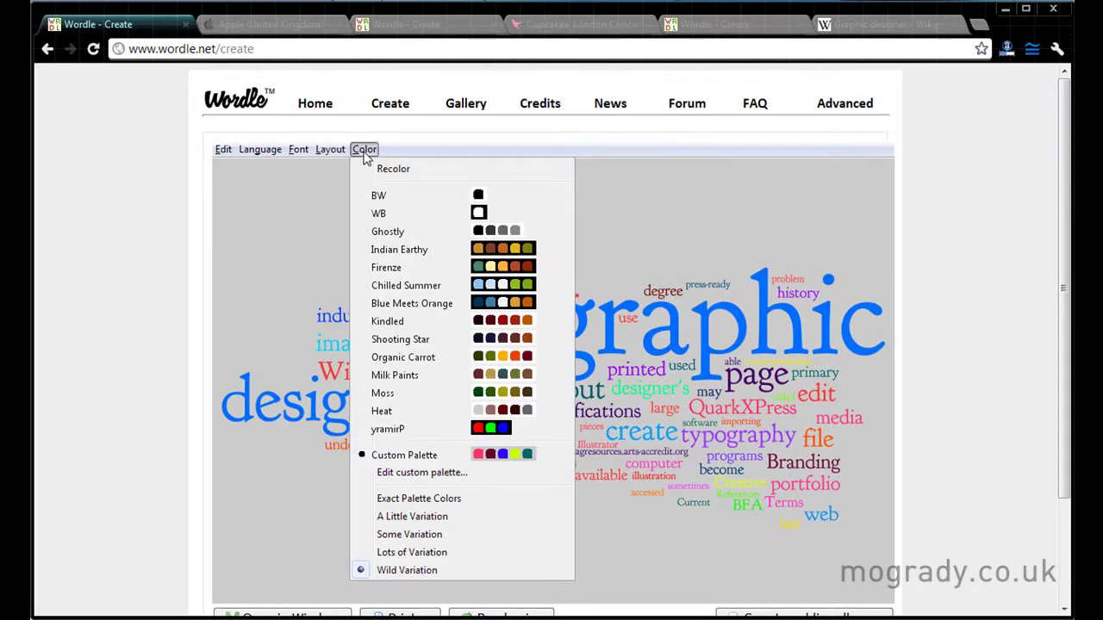
click(435, 554)
click(365, 151)
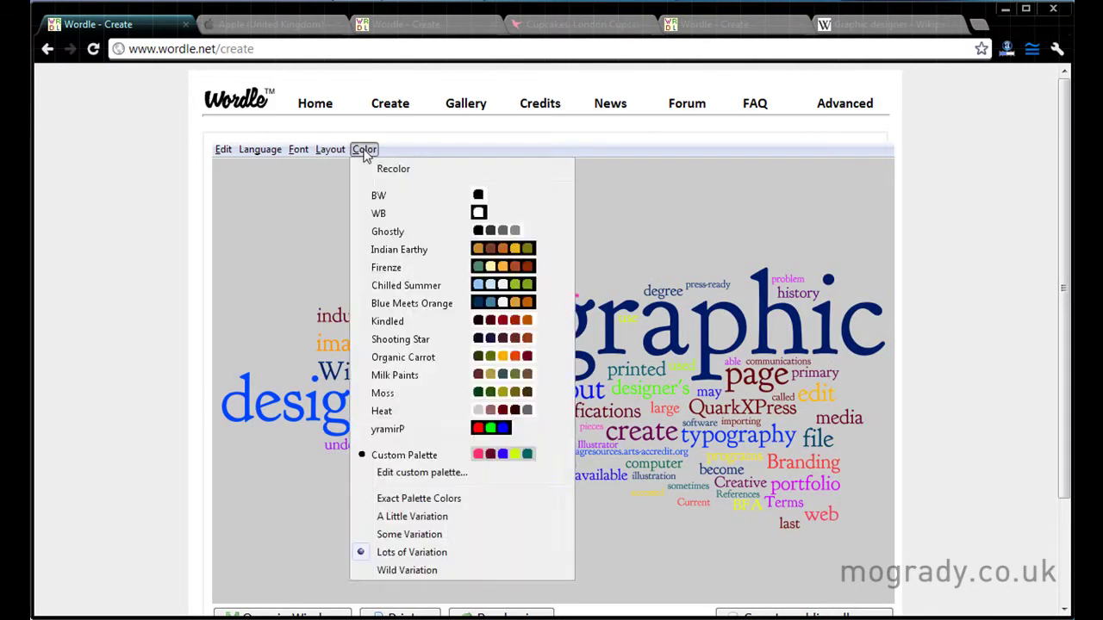
click(407, 535)
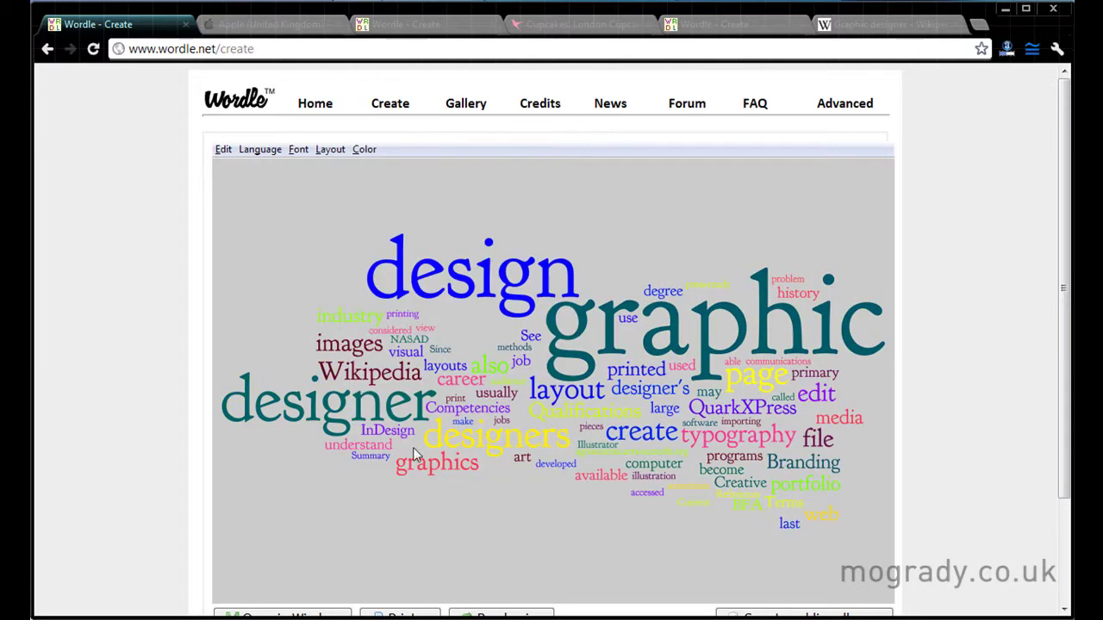
click(362, 150)
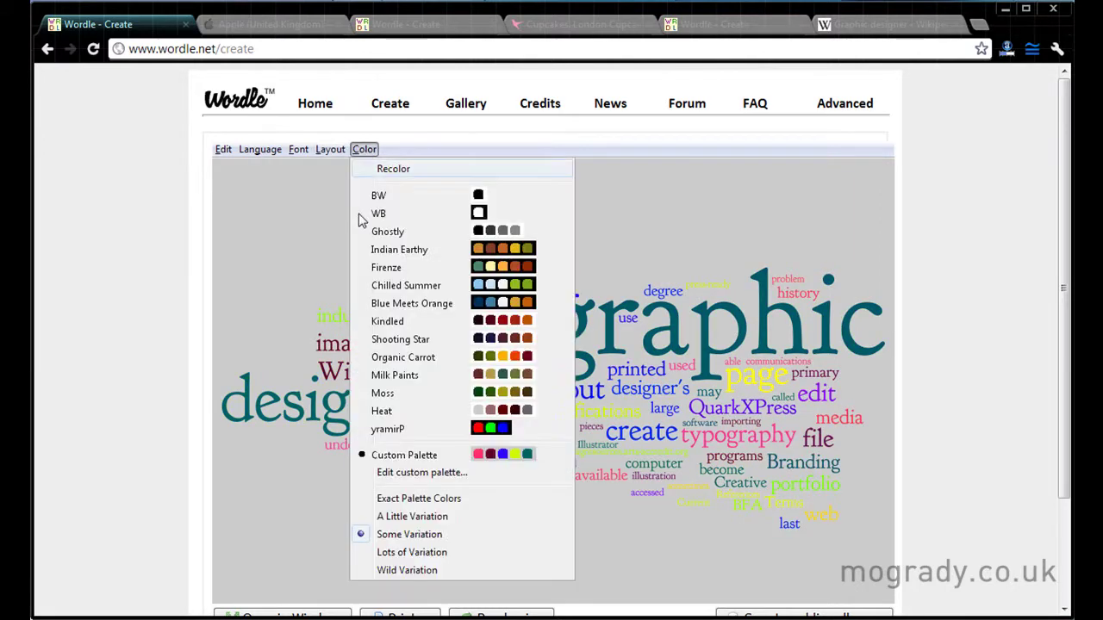
click(420, 523)
- Set the word cloud's colour variation to Exact Palette Colors
click(363, 151)
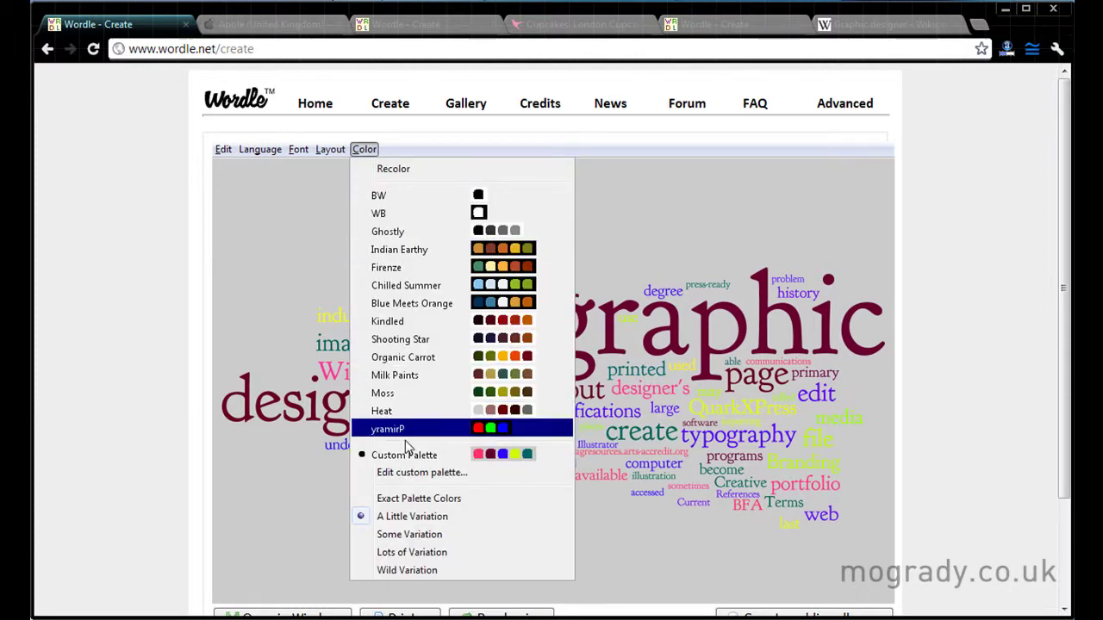
click(418, 503)
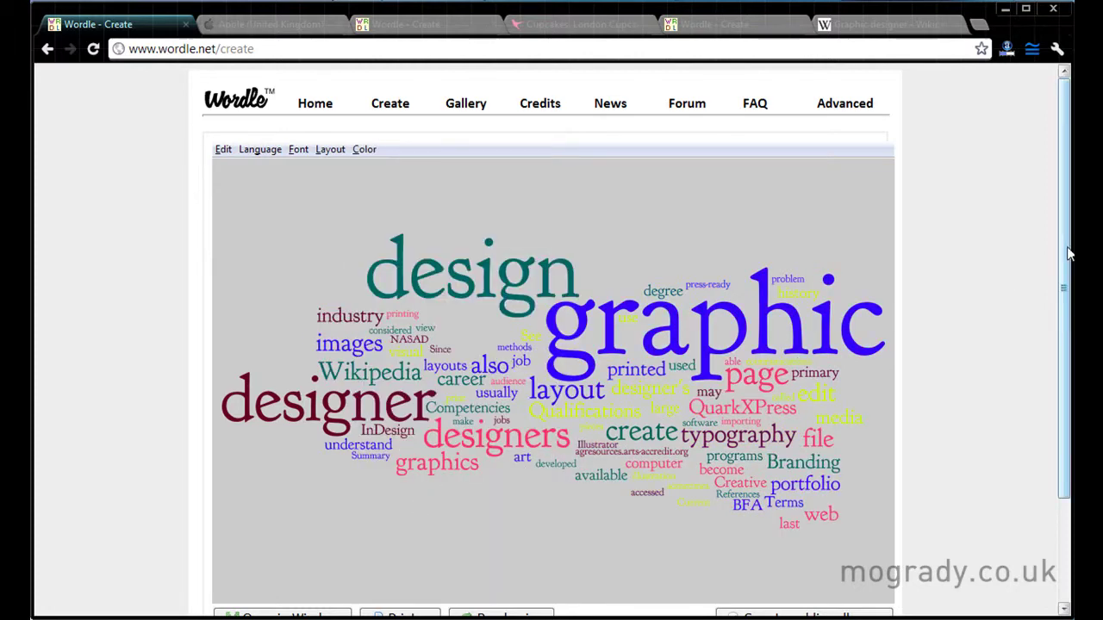
- Open the word cloud in its own window, randomize its appearance there, and close that window
drag(1066, 254, 1066, 384)
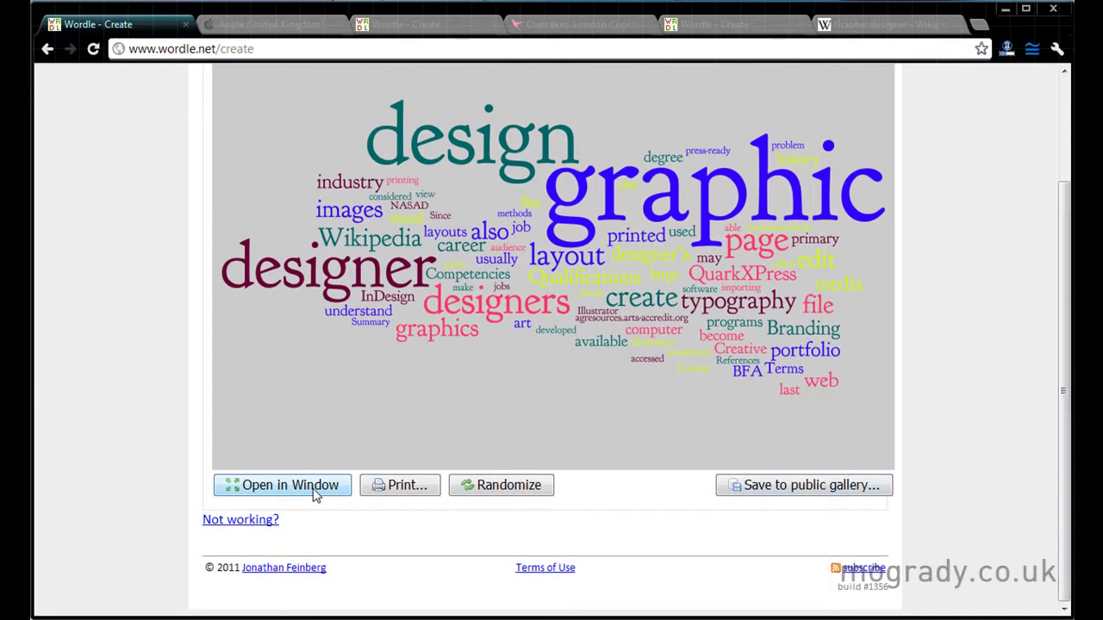
click(289, 488)
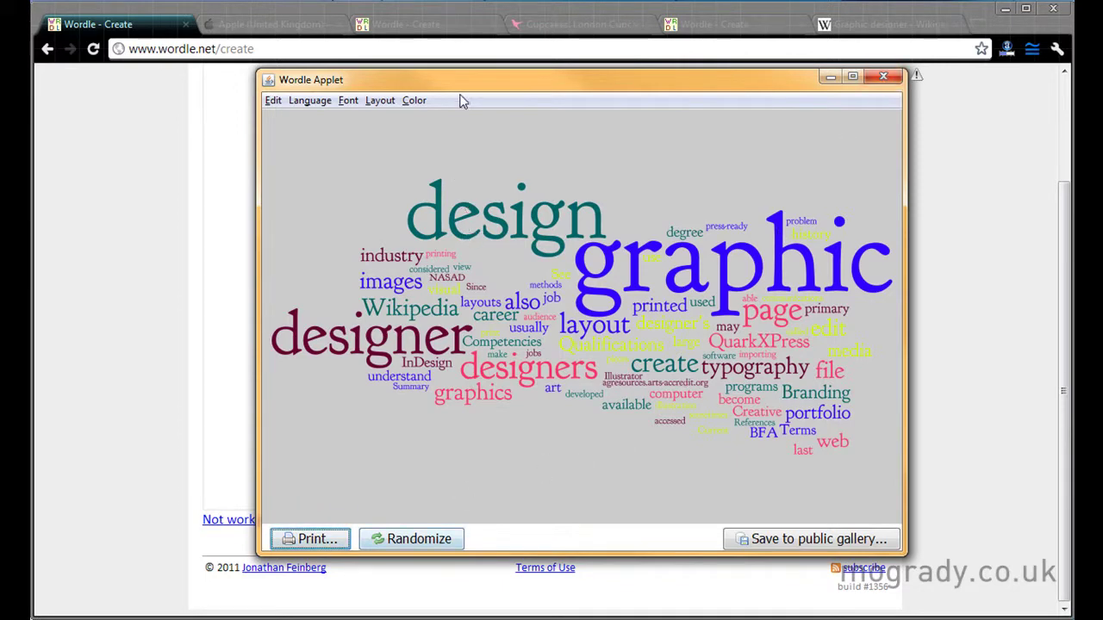
drag(461, 81, 607, 99)
click(552, 562)
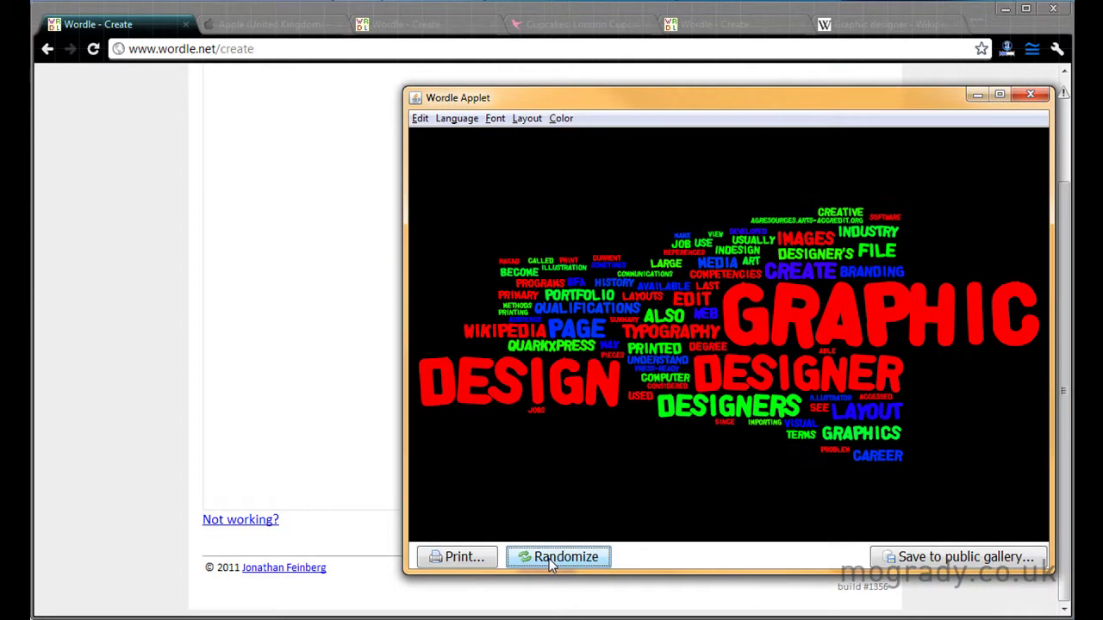
click(1031, 94)
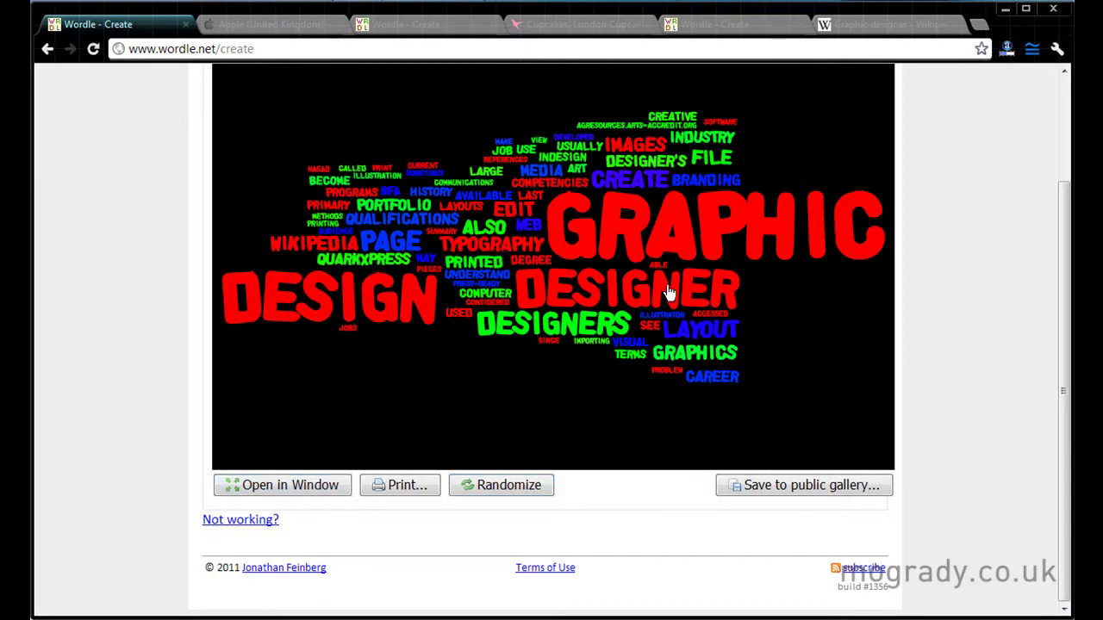
- Undo the randomization of the word cloud
scroll(720, 315, up, 3)
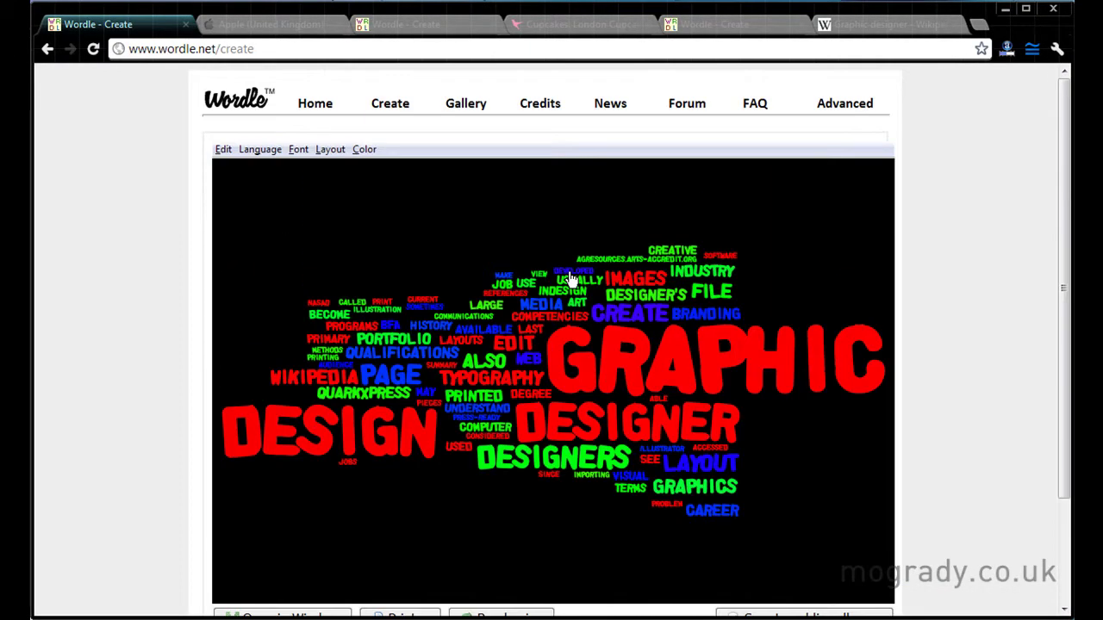
click(223, 149)
click(248, 169)
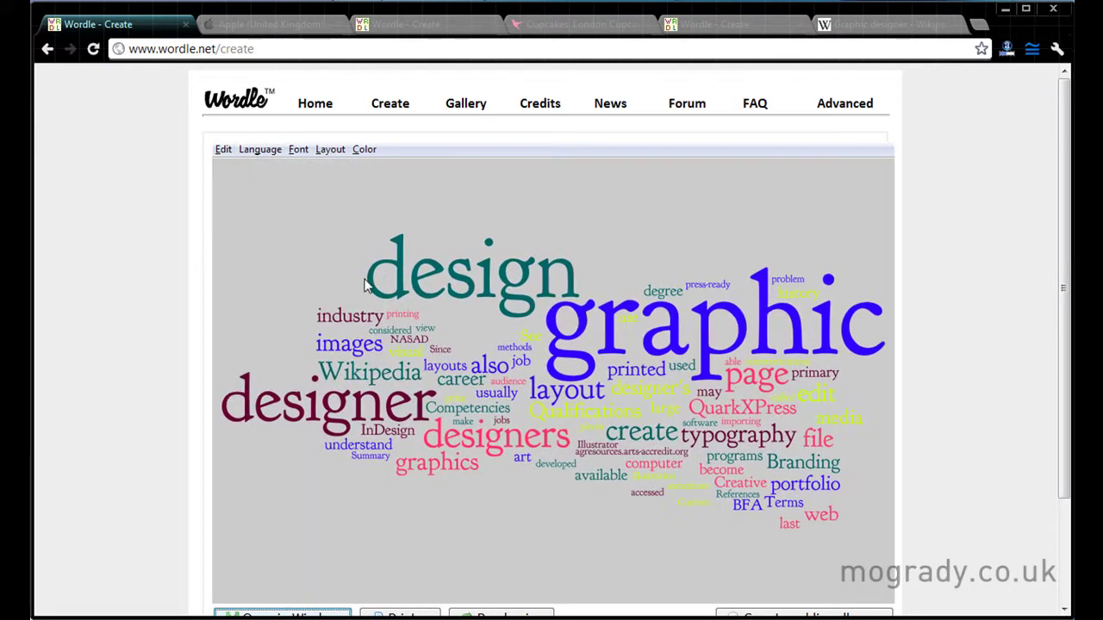
- Start printing the word cloud and always allow the wordle applet to access the printer
scroll(366, 284, down, 3)
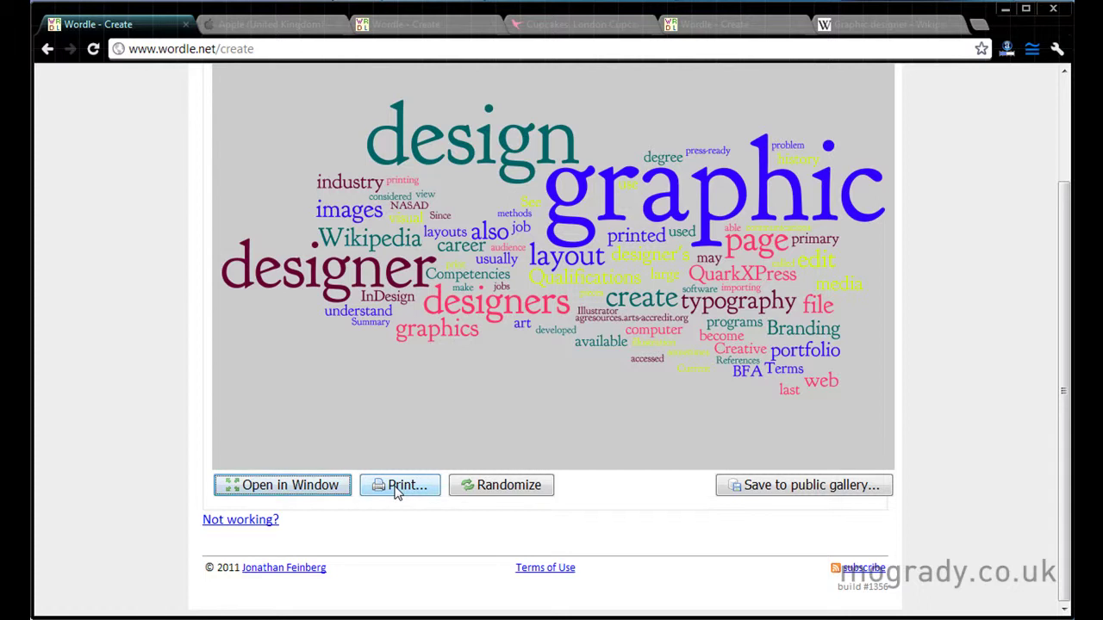
click(399, 486)
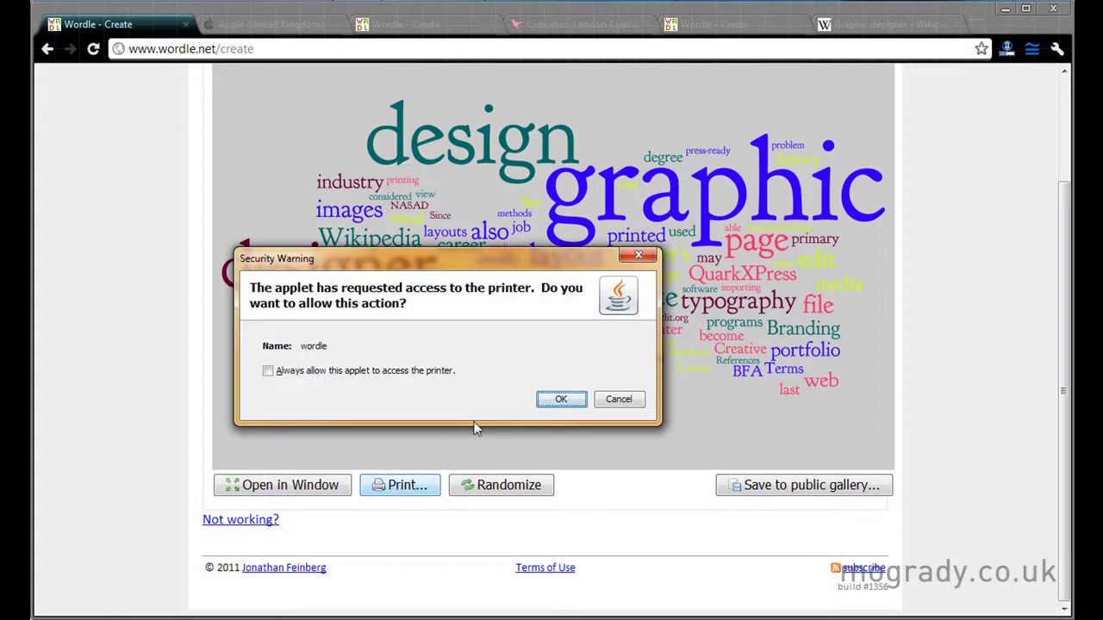
click(268, 371)
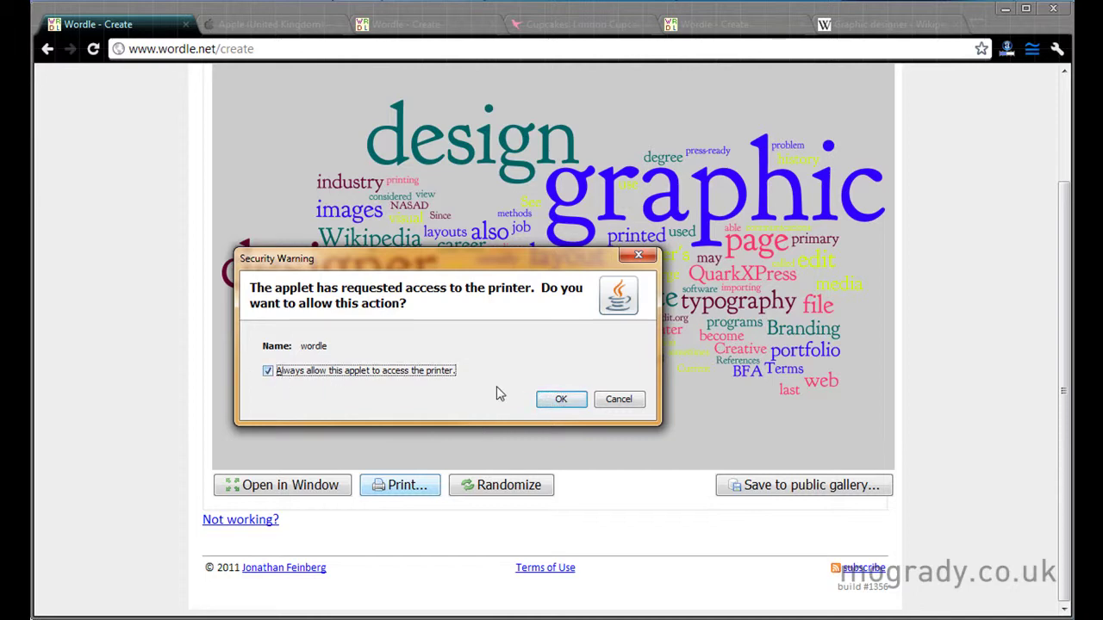
click(557, 403)
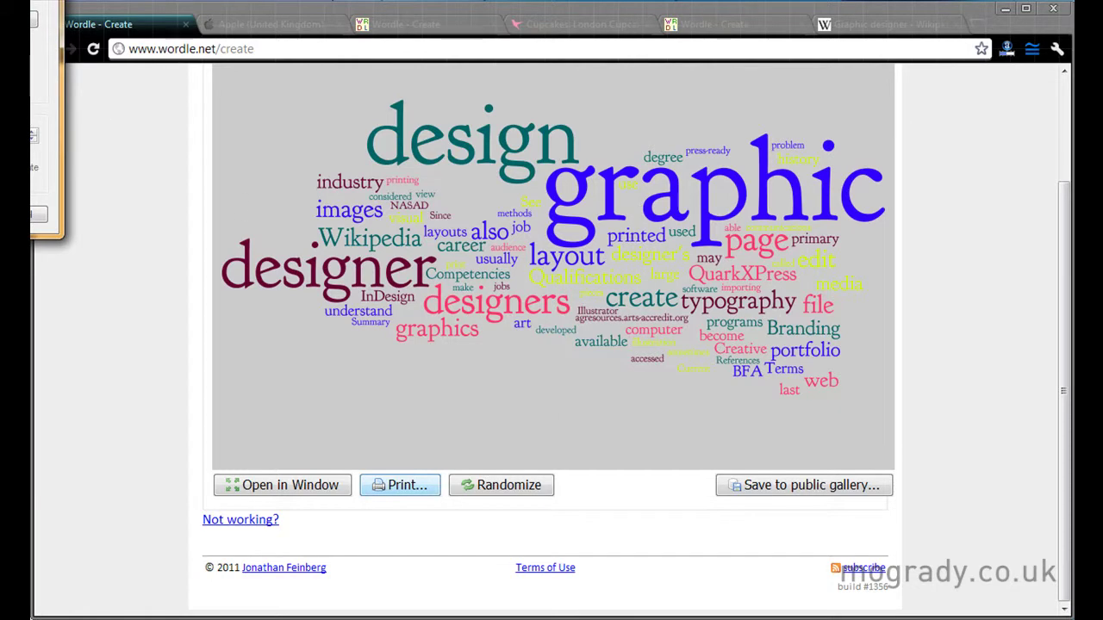
- Print one copy of all pages of the word cloud to the CutePDF Writer printer
drag(12, 39, 632, 191)
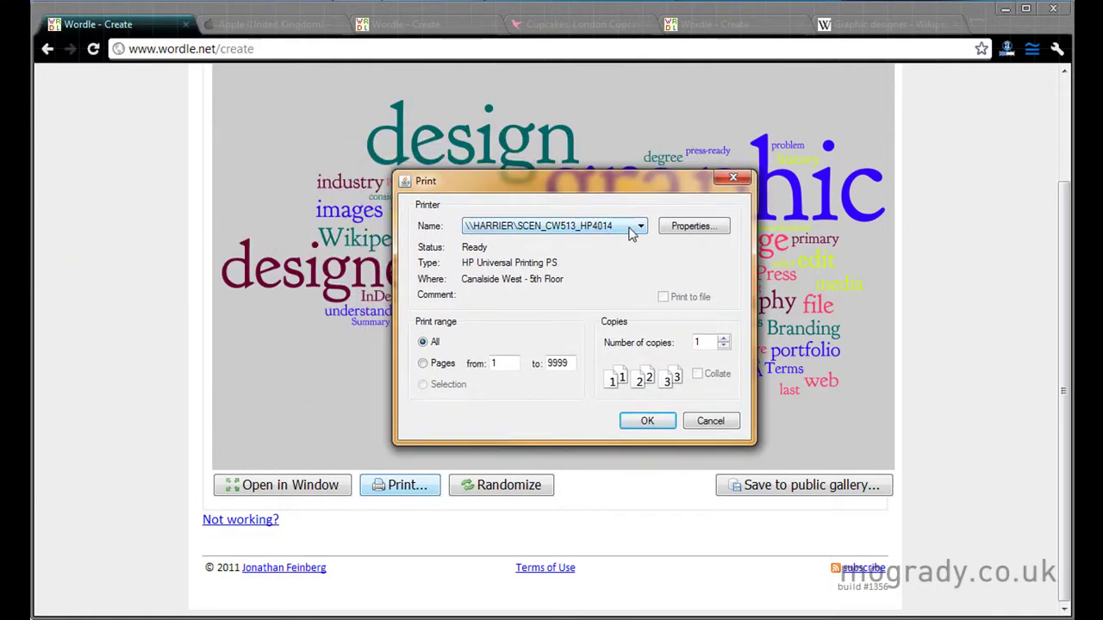
click(639, 226)
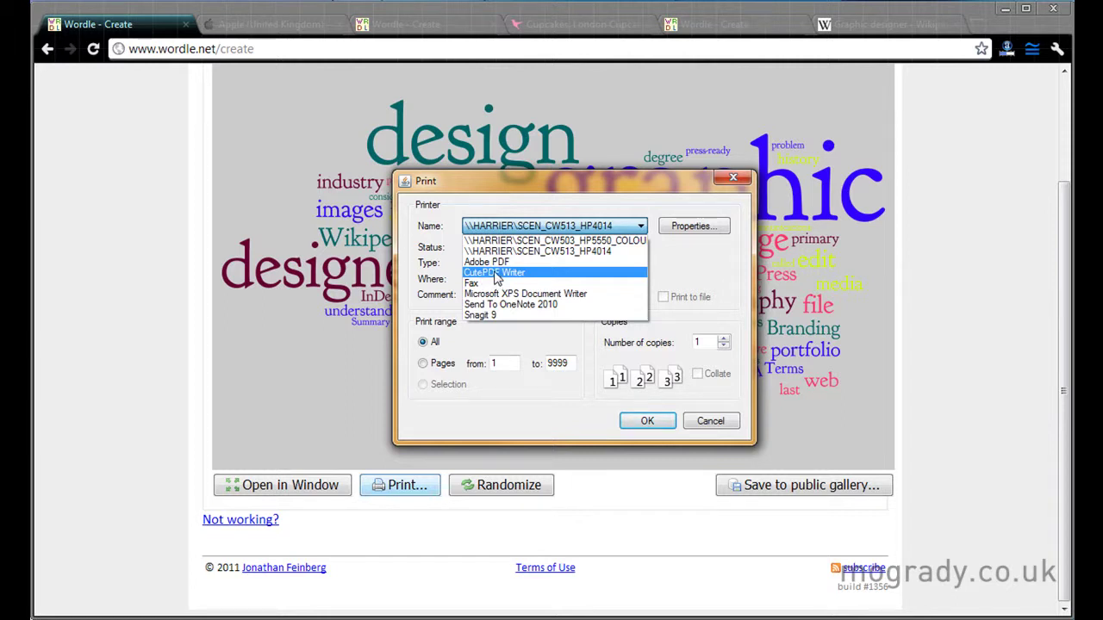
click(498, 274)
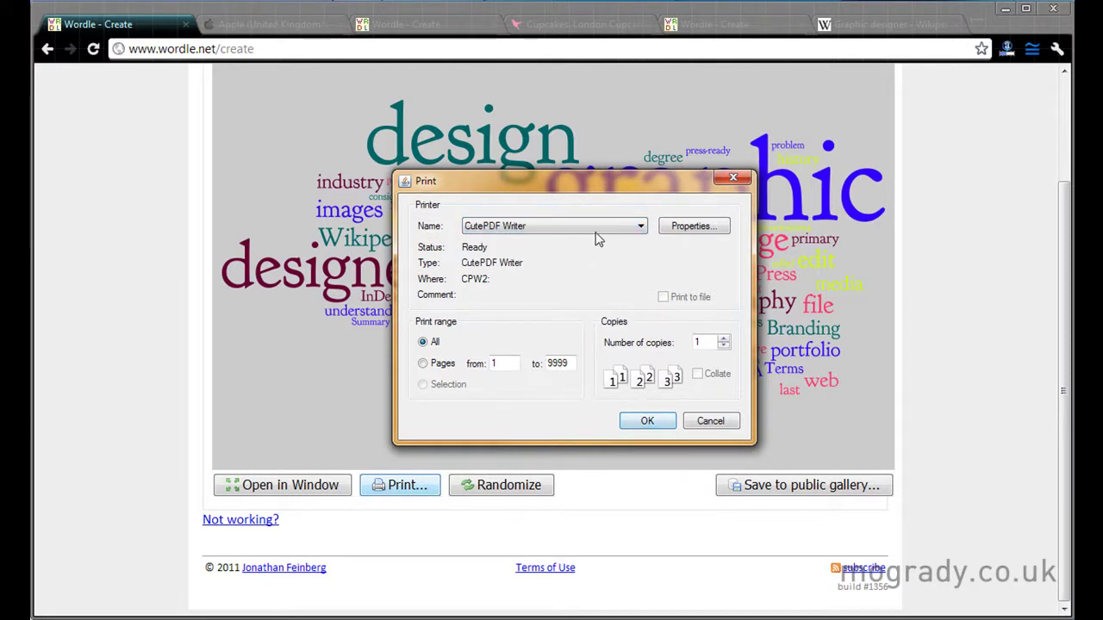
click(627, 420)
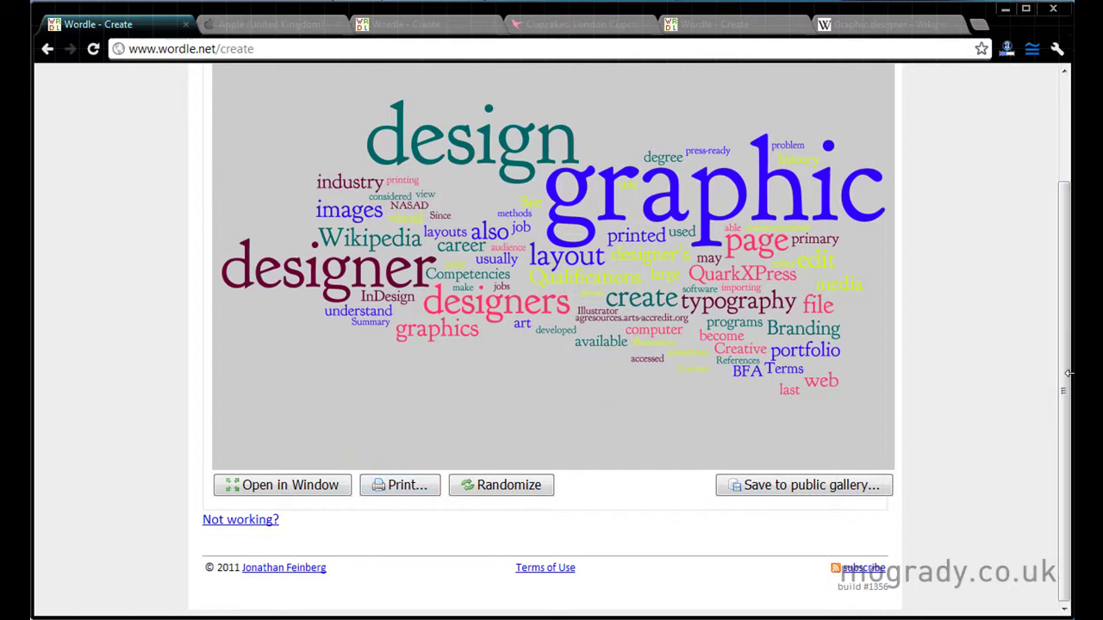
- Capture the full word cloud area of the page as a screenshot in Snagit Editor
scroll(1050, 293, up, 3)
scroll(1048, 295, down, 1)
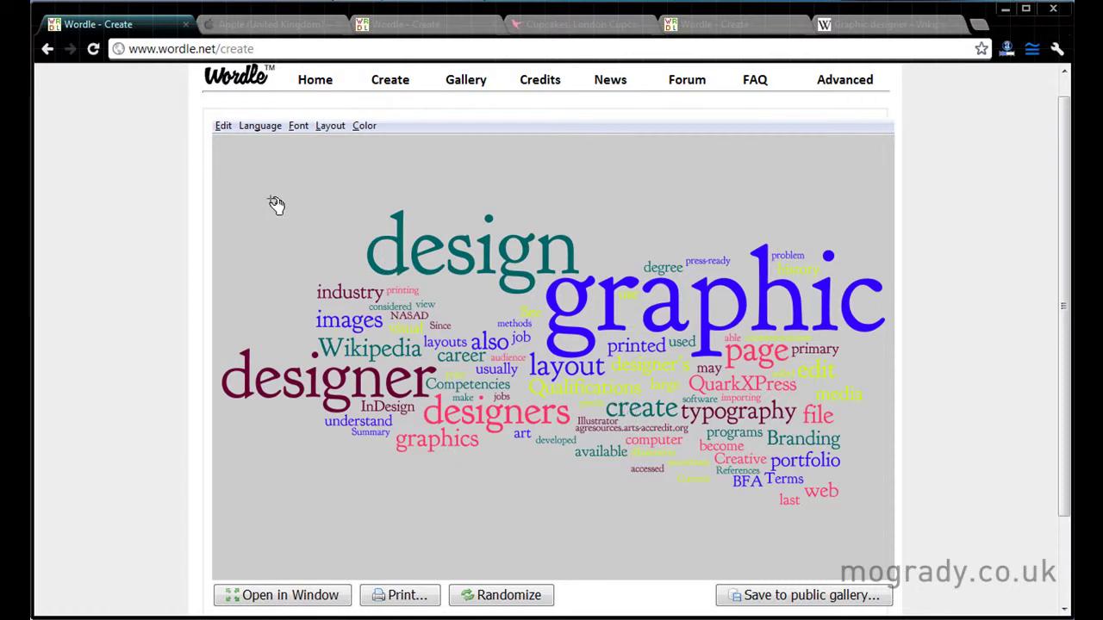
drag(217, 137, 896, 584)
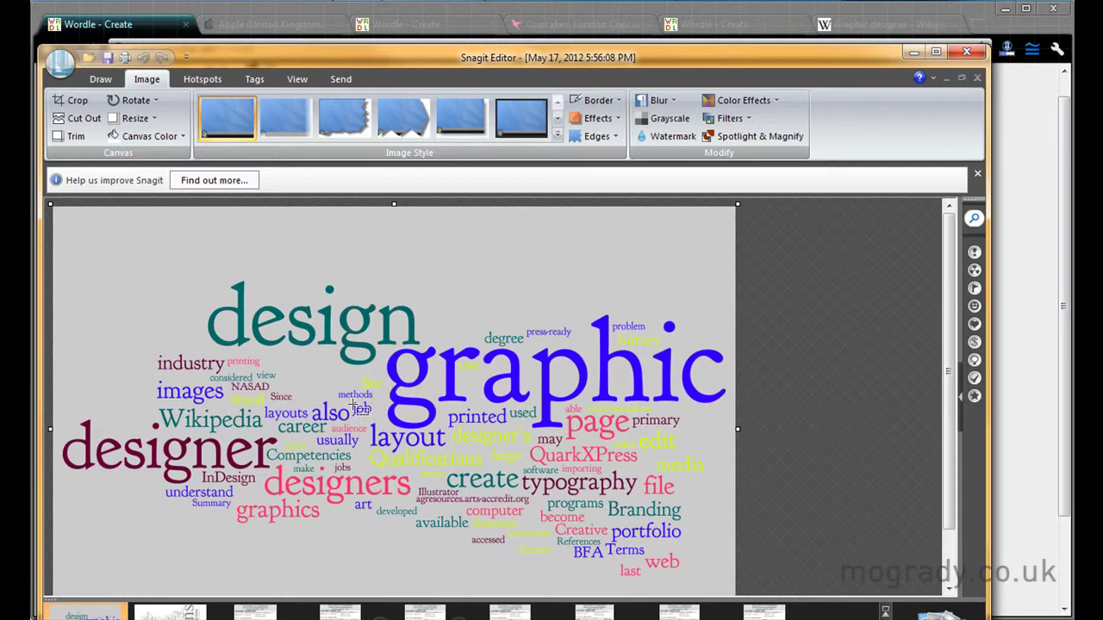
- Resize the captured word cloud image to 500% width and height, keeping the aspect ratio and smooth scaling
click(142, 119)
click(151, 135)
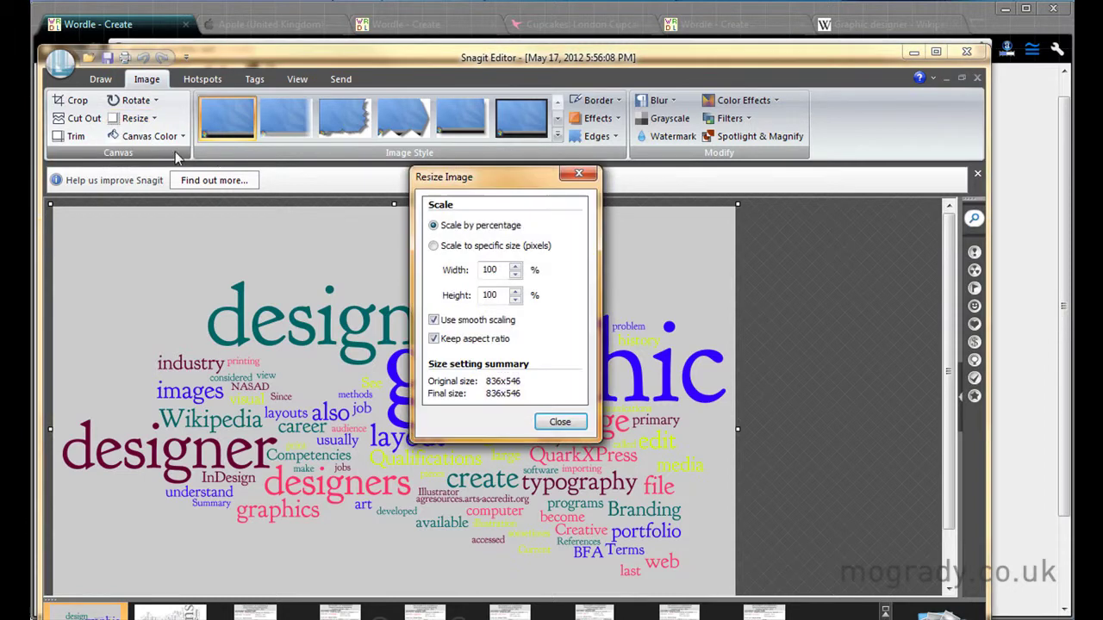
double_click(483, 270)
text(500)
click(562, 424)
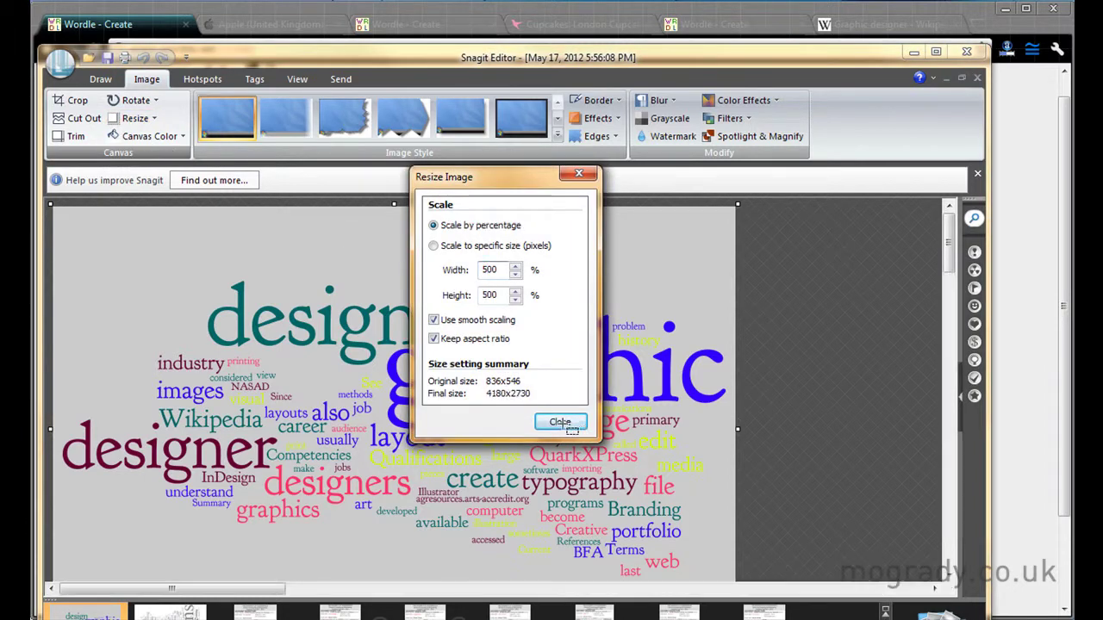
click(950, 264)
click(560, 423)
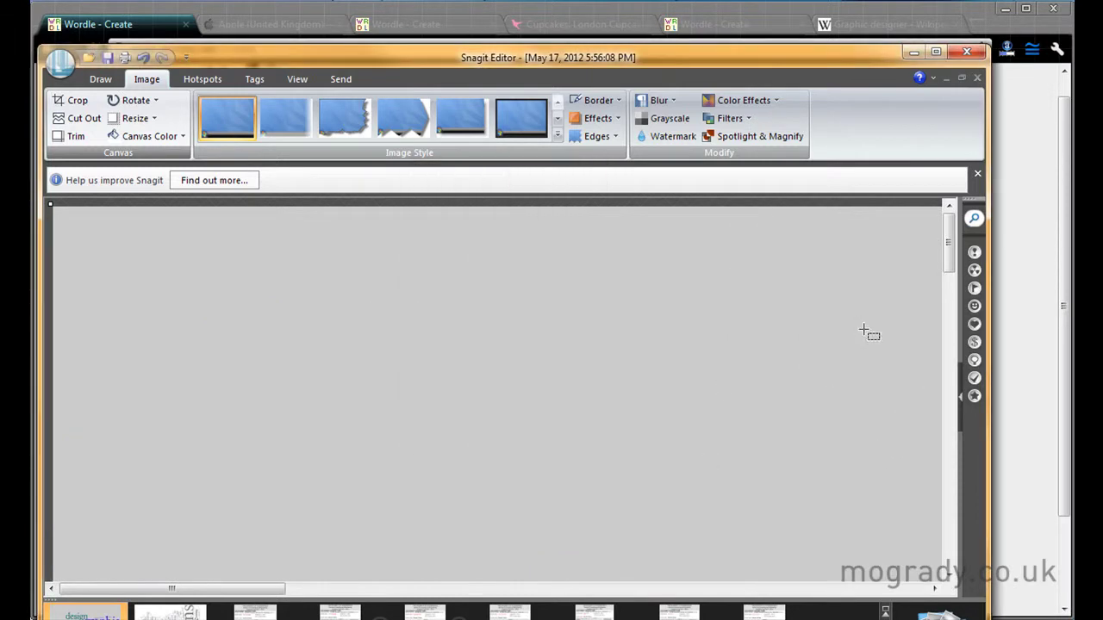
- Examine the lettering edges in the enlarged capture and close Snagit Editor
drag(951, 264, 948, 365)
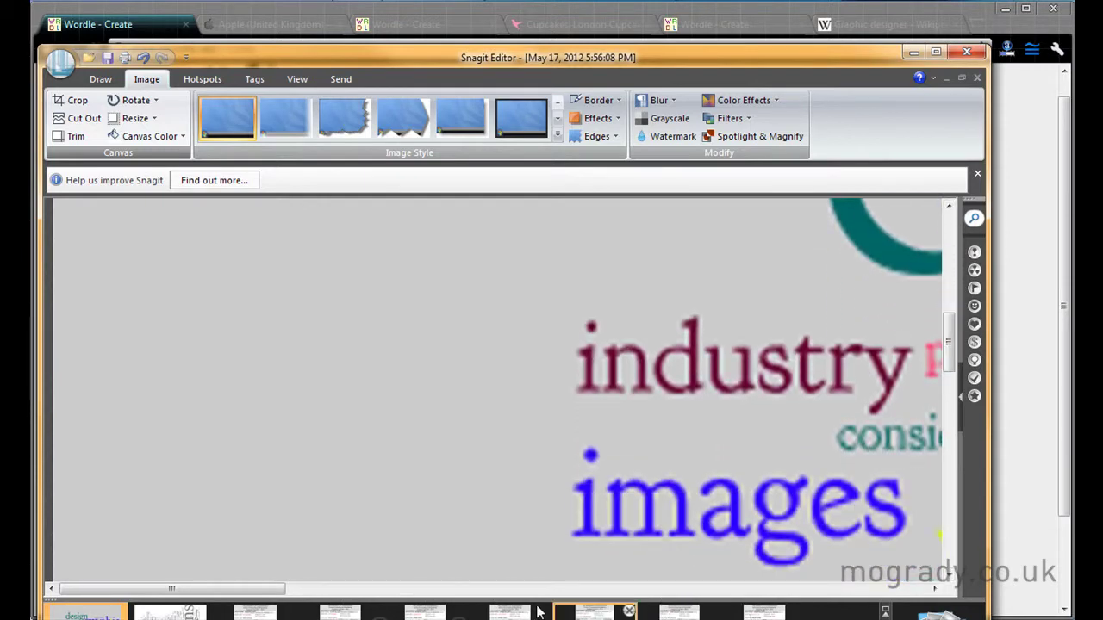
drag(283, 594, 426, 594)
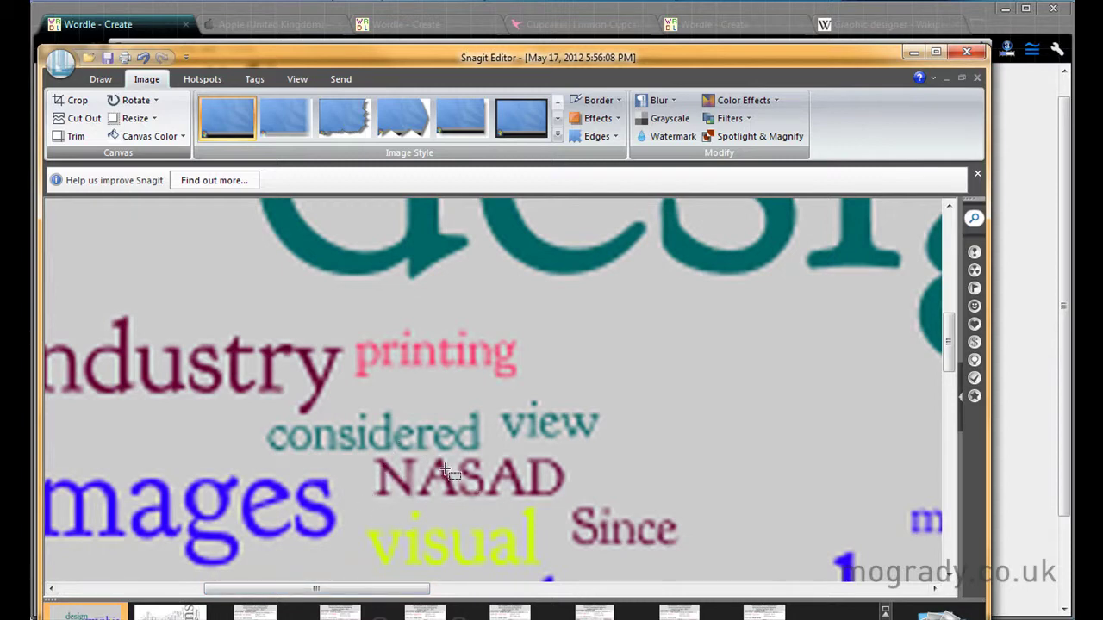
click(965, 52)
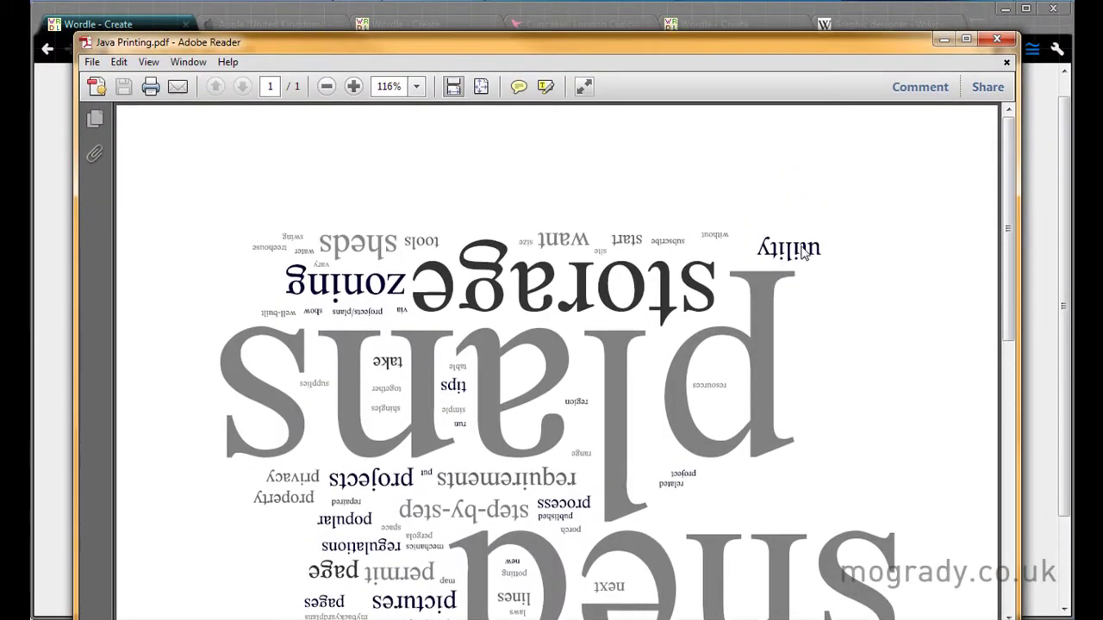
- Look over the word cloud in Java Printing.pdf in Adobe Reader and examine its lettering at 400% zoom
drag(1007, 229, 991, 507)
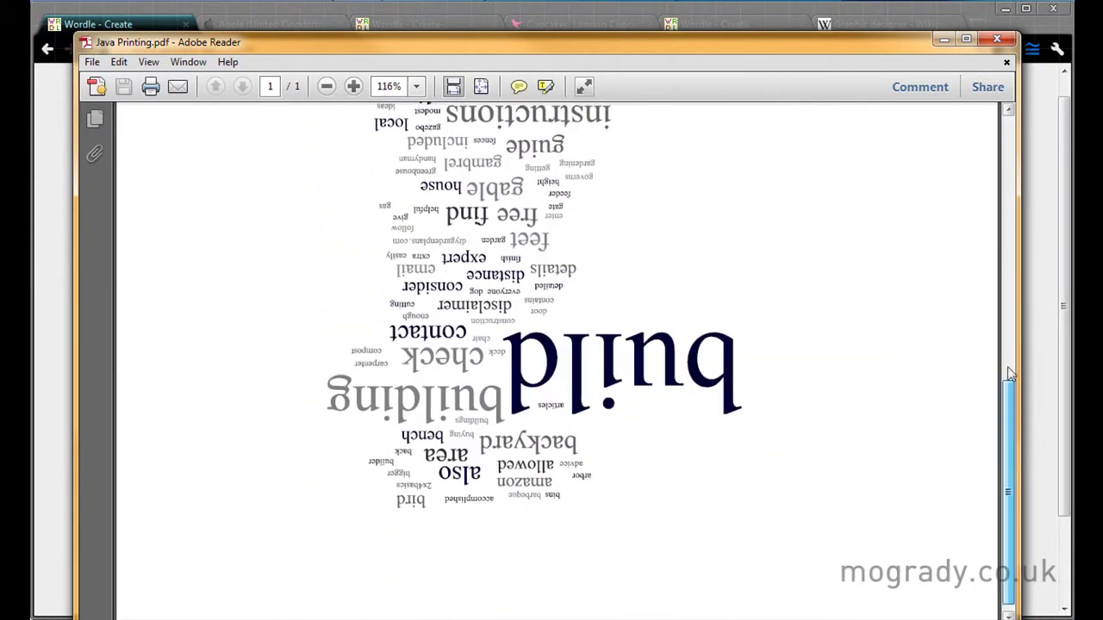
drag(1009, 374, 1010, 316)
click(416, 87)
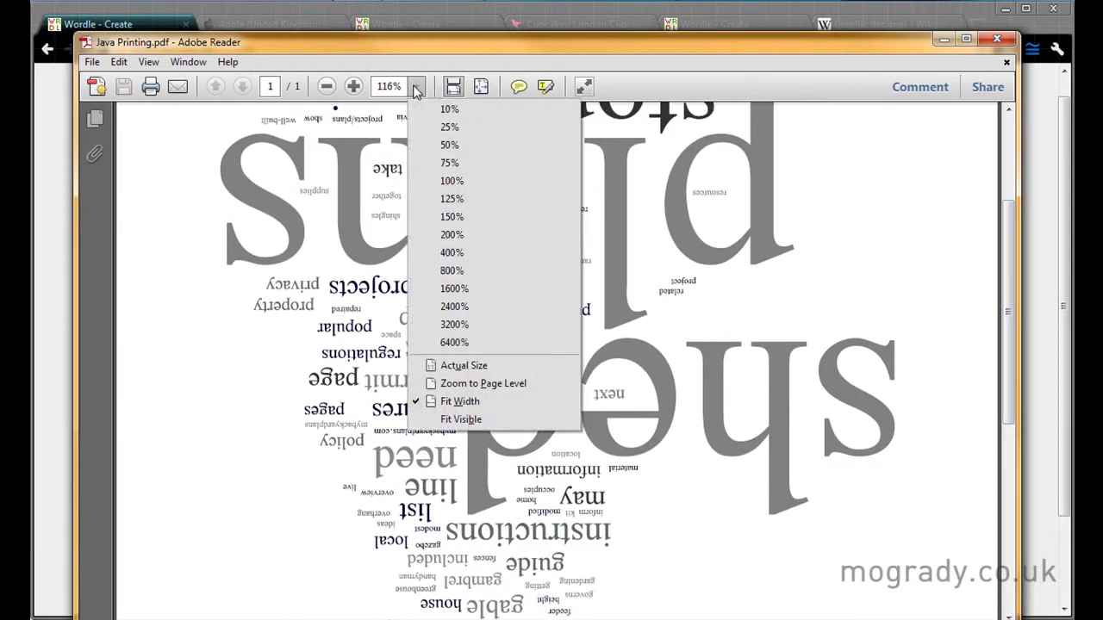
click(452, 255)
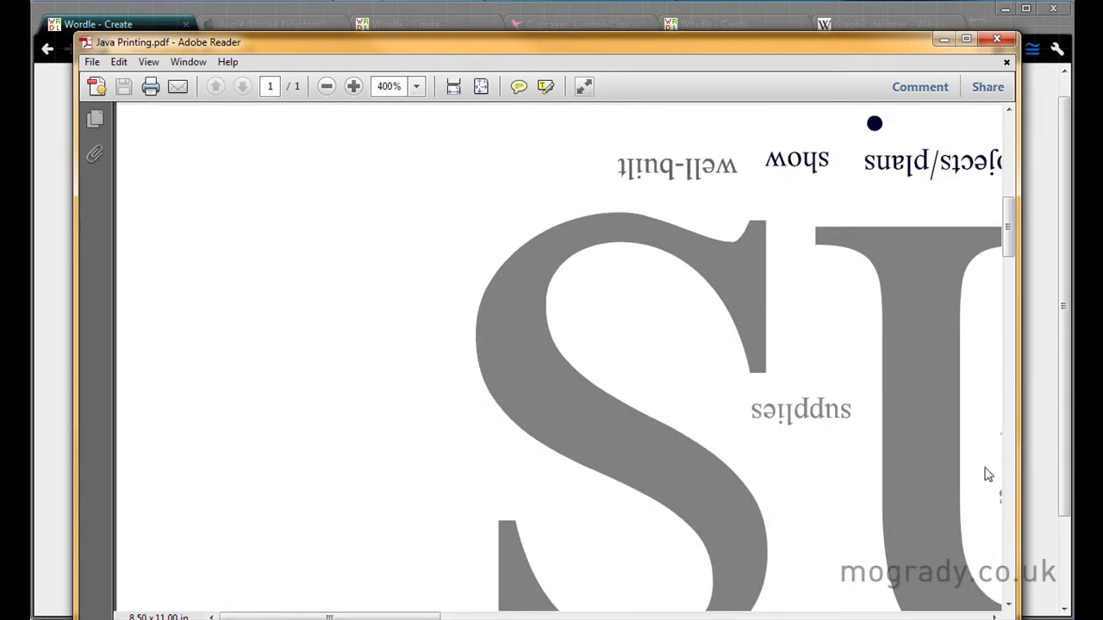
drag(1010, 247, 1010, 297)
drag(438, 617, 593, 617)
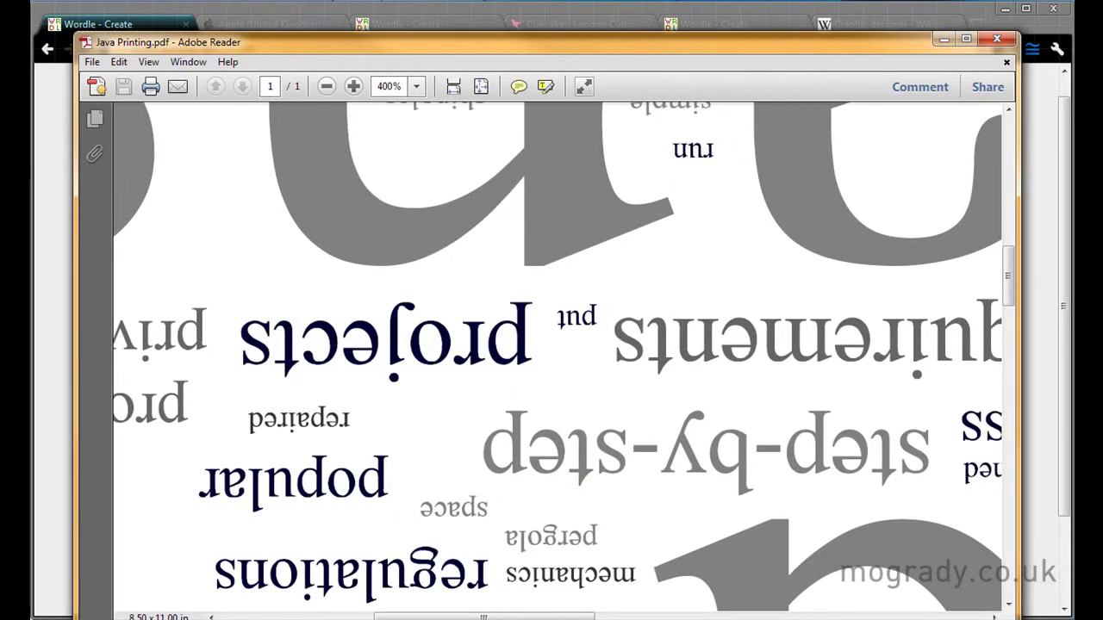
- Examine the small words of the PDF word cloud at 1200% zoom and close Adobe Reader
key(ctrl+equal)
key(ctrl+equal)
key(ctrl+equal)
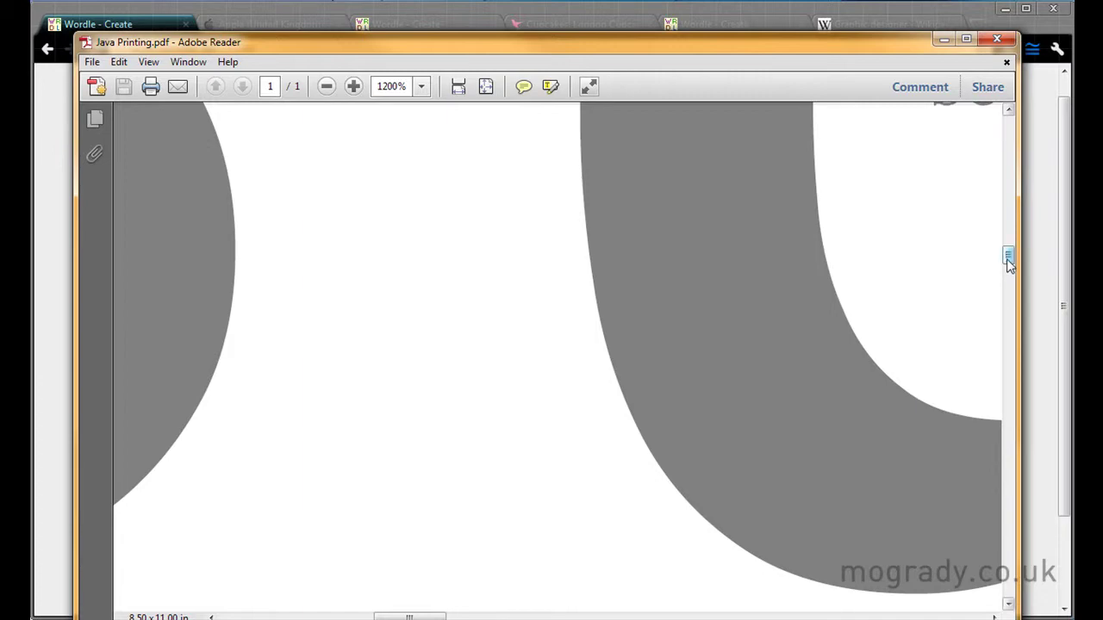
drag(1007, 255, 1010, 297)
scroll(900, 321, up, 2)
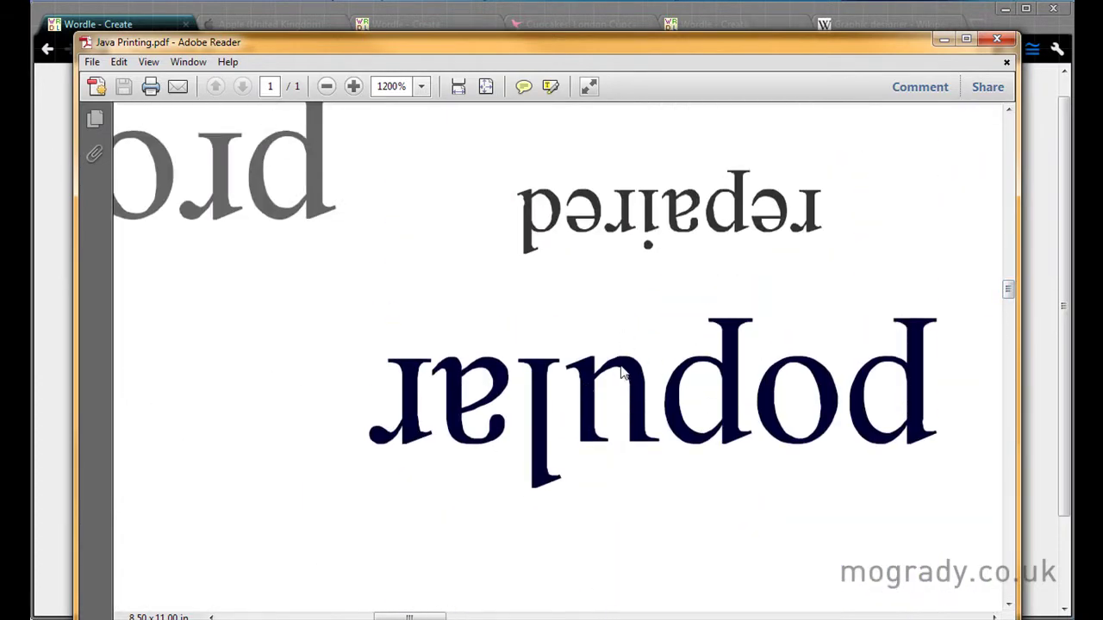
click(997, 39)
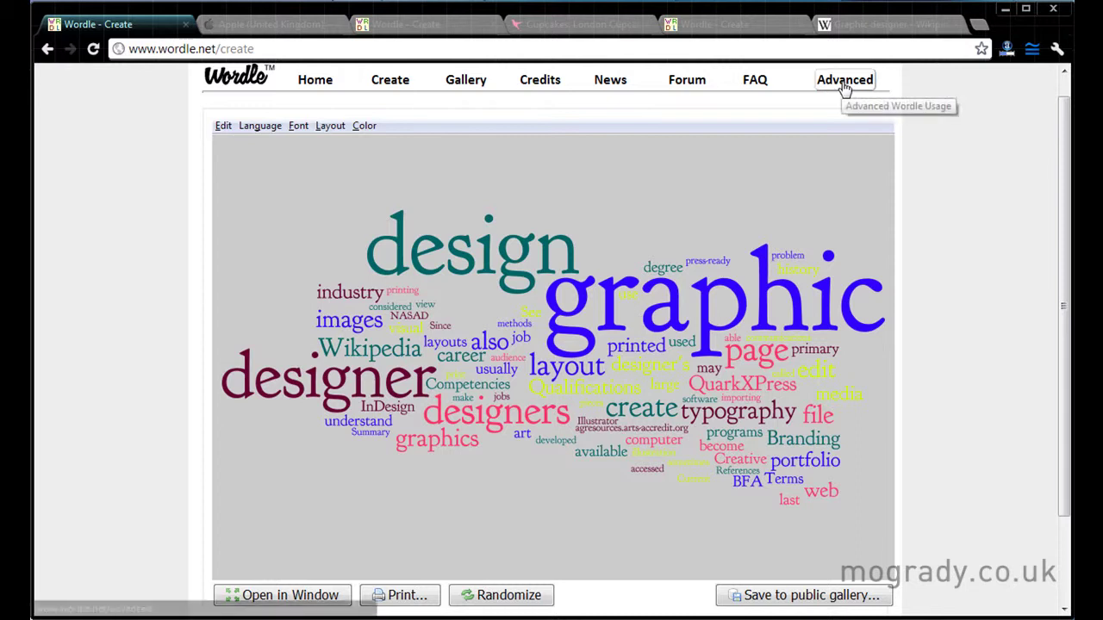
click(392, 83)
scroll(122, 393, down, 1)
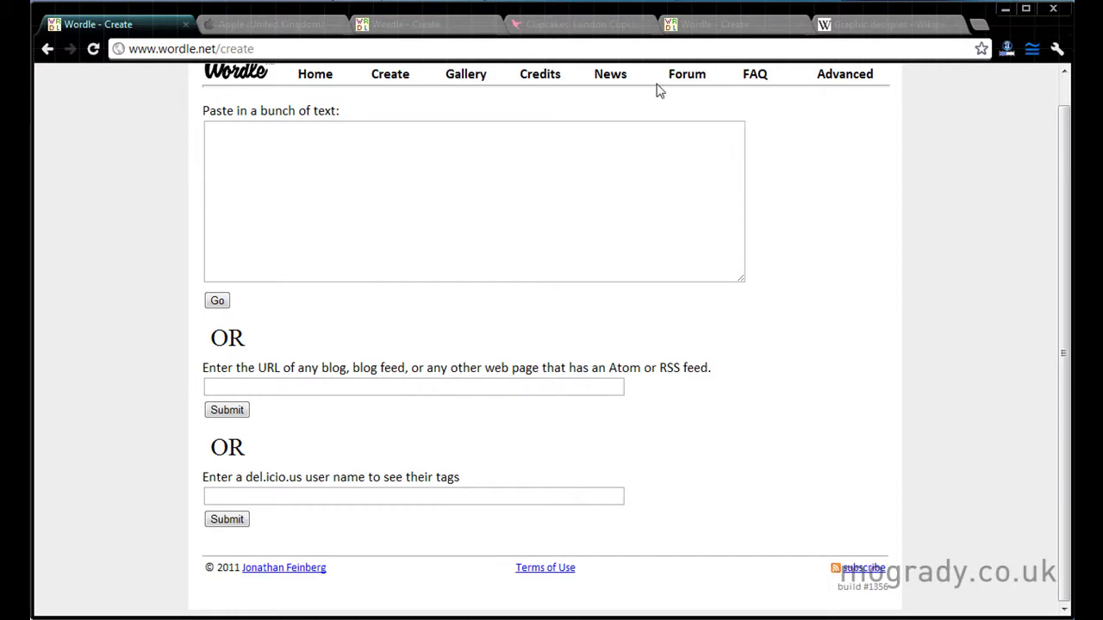
click(315, 25)
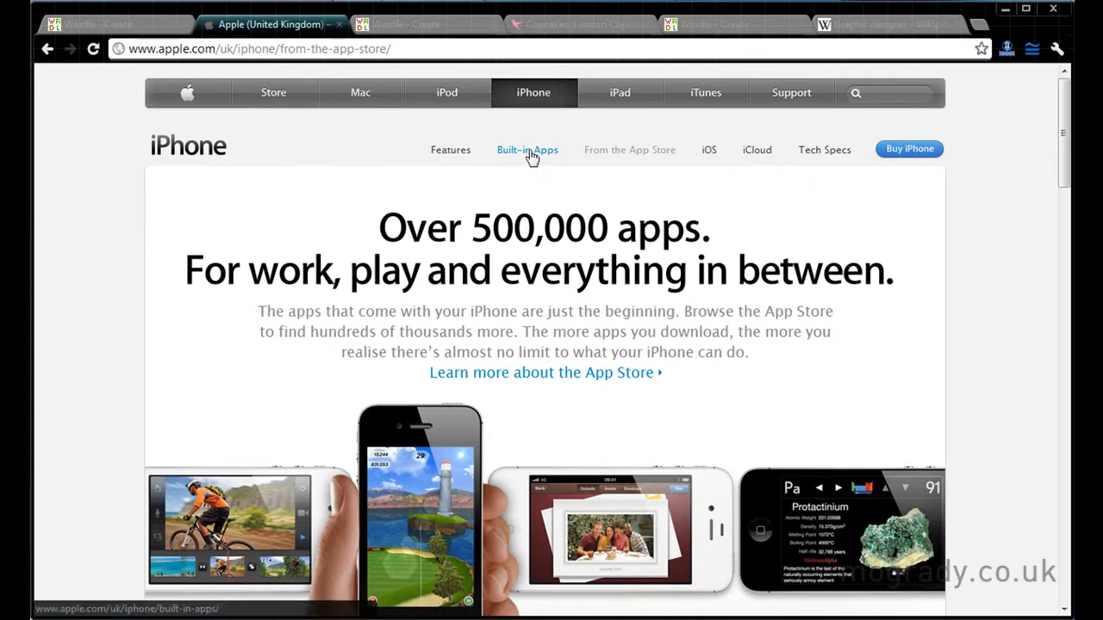
click(529, 153)
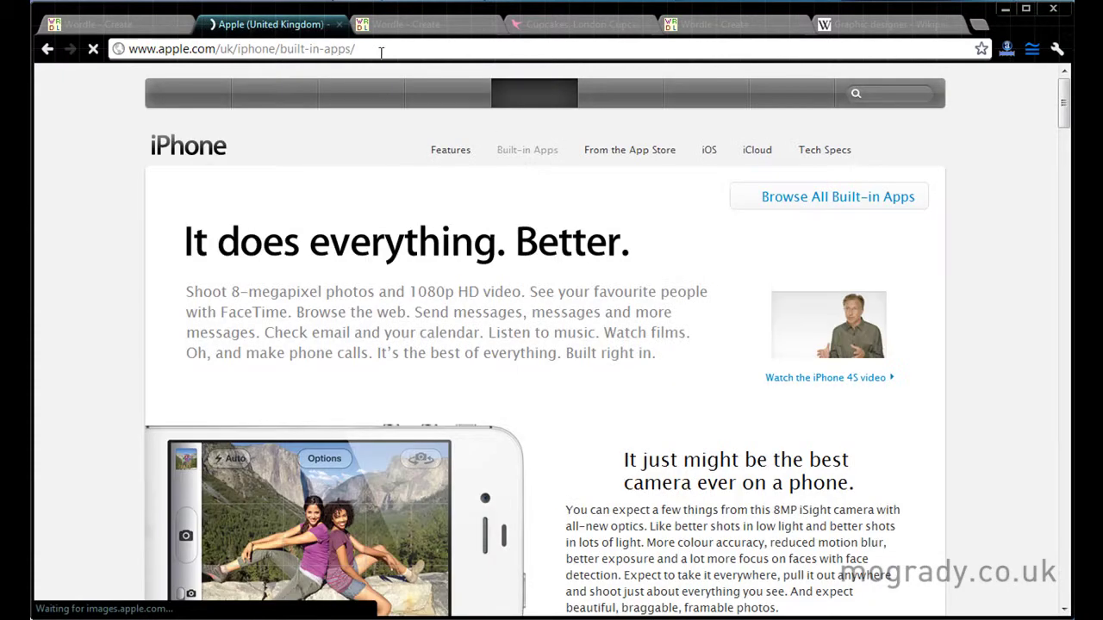
drag(379, 49, 126, 49)
key(ctrl+c)
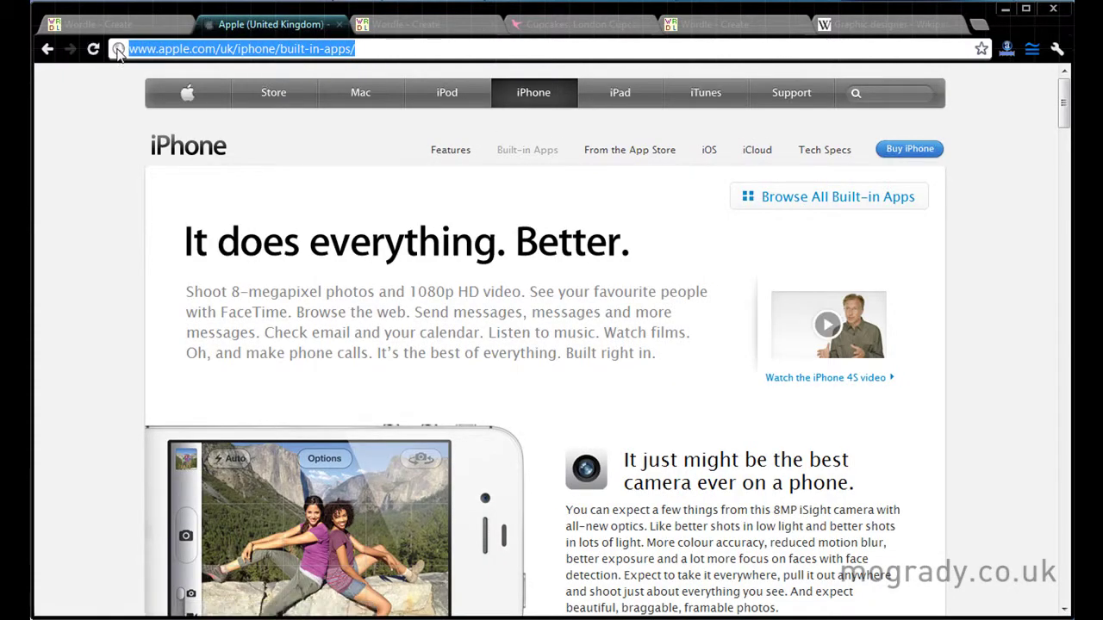
click(155, 23)
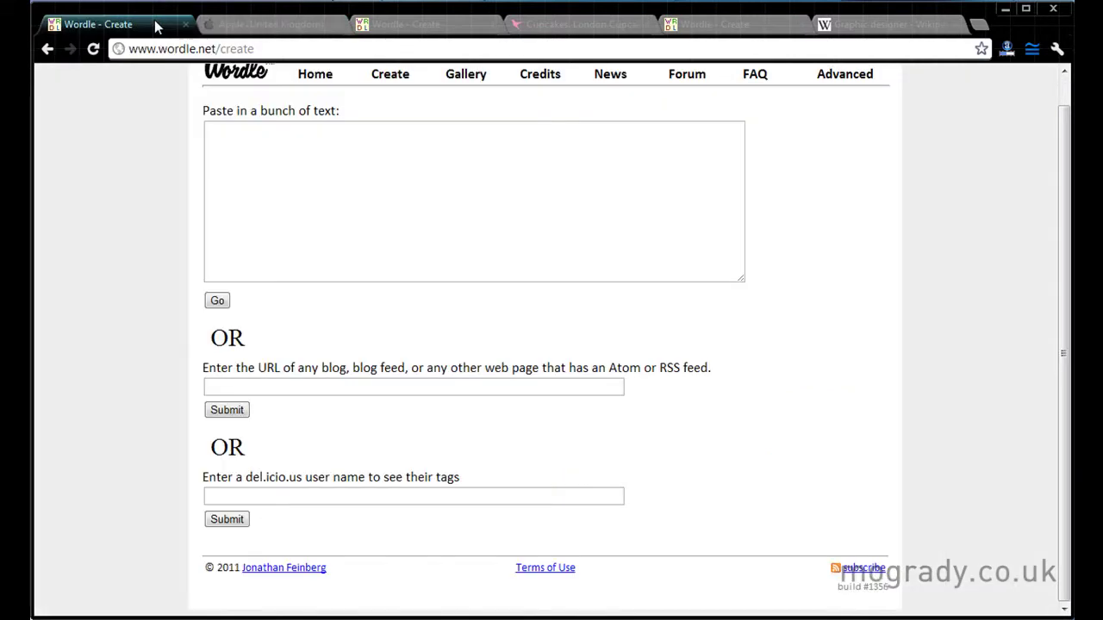
click(243, 390)
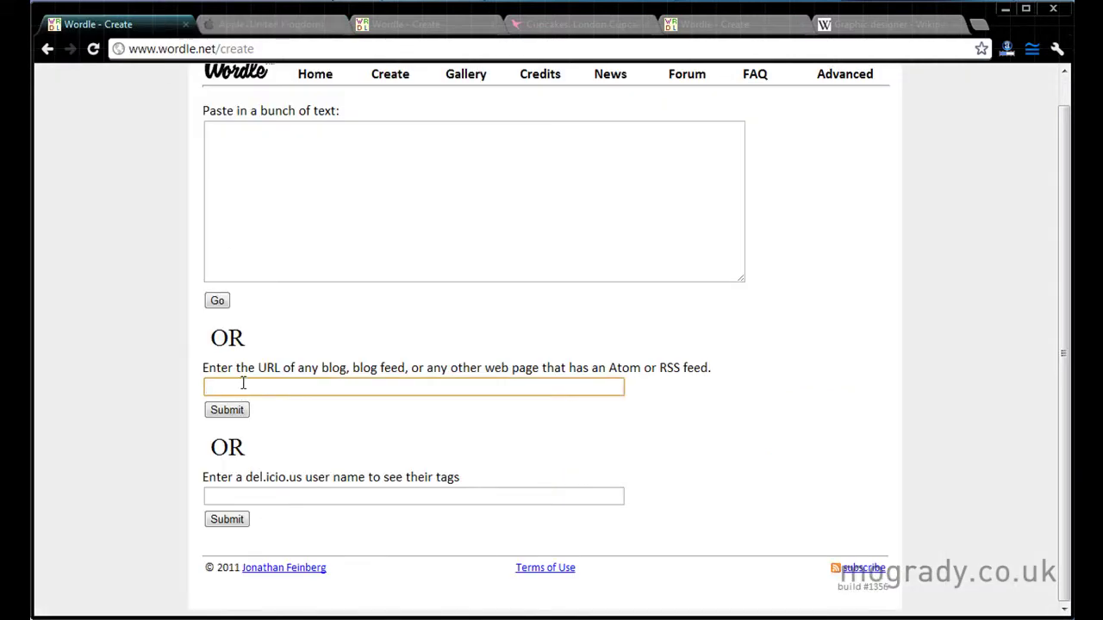
key(ctrl+v)
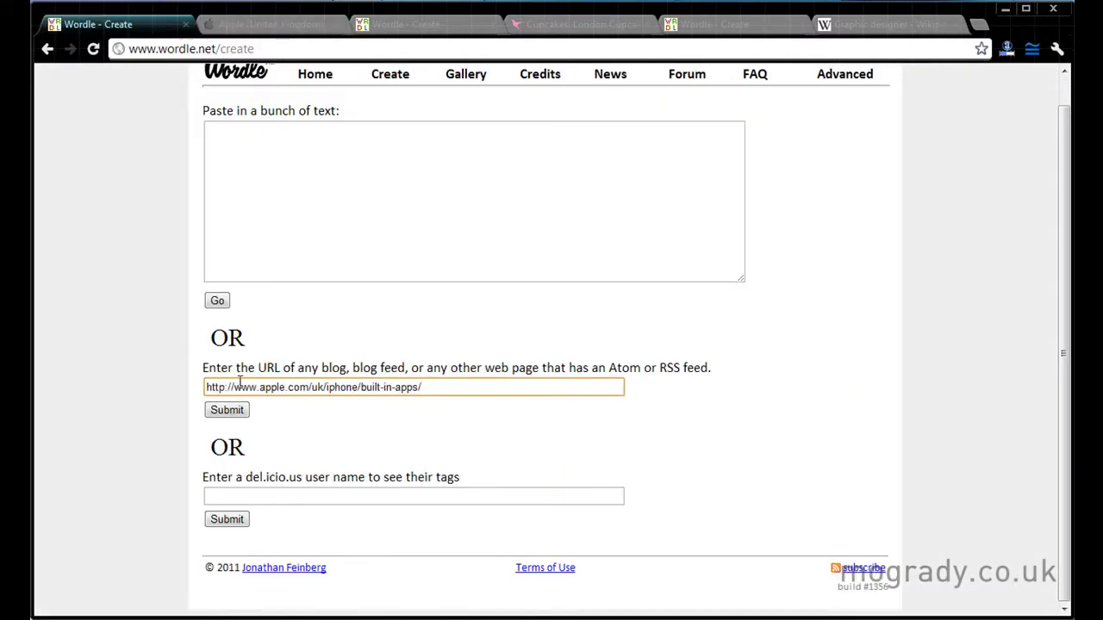
click(229, 412)
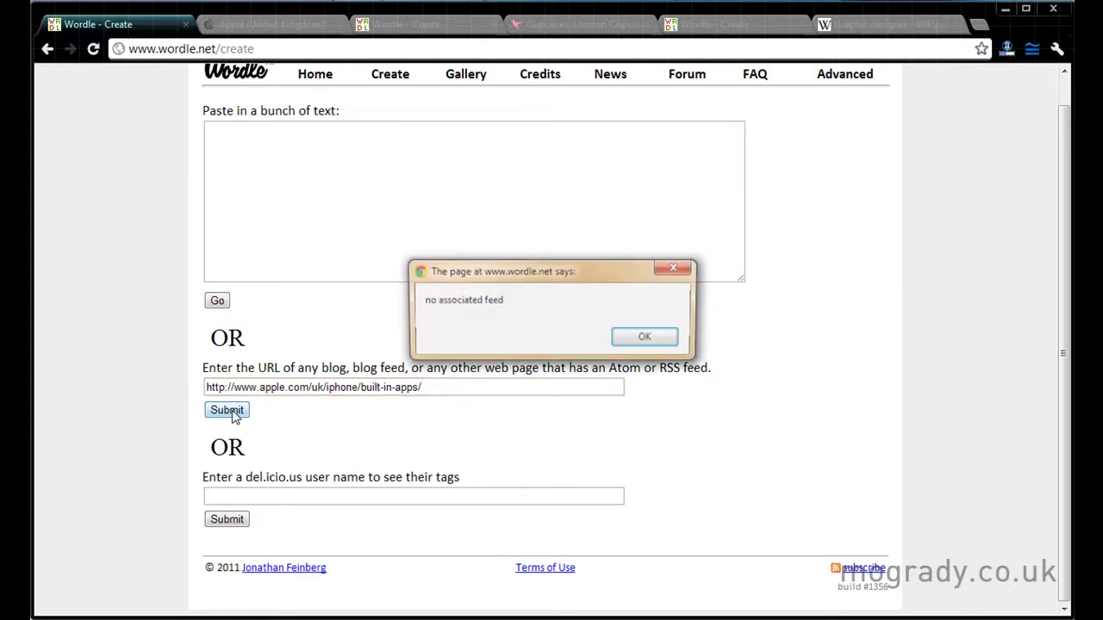
click(635, 339)
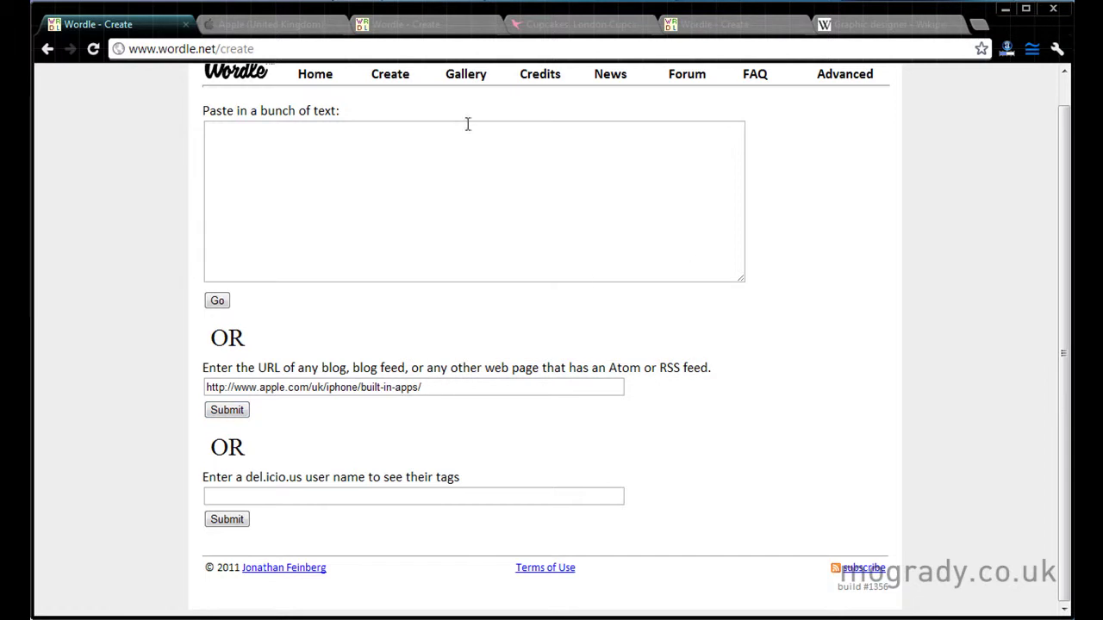
- In the Apple page's browser tab, search the web for "apple rss feed" and open the Apple - RSS Information result
click(243, 25)
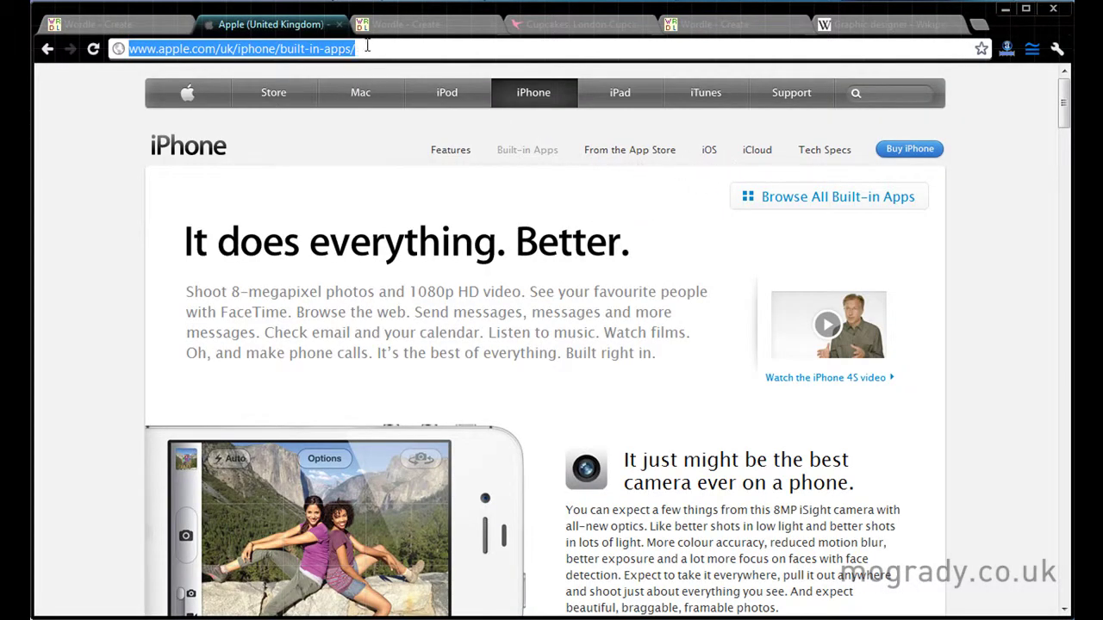
drag(353, 49, 117, 49)
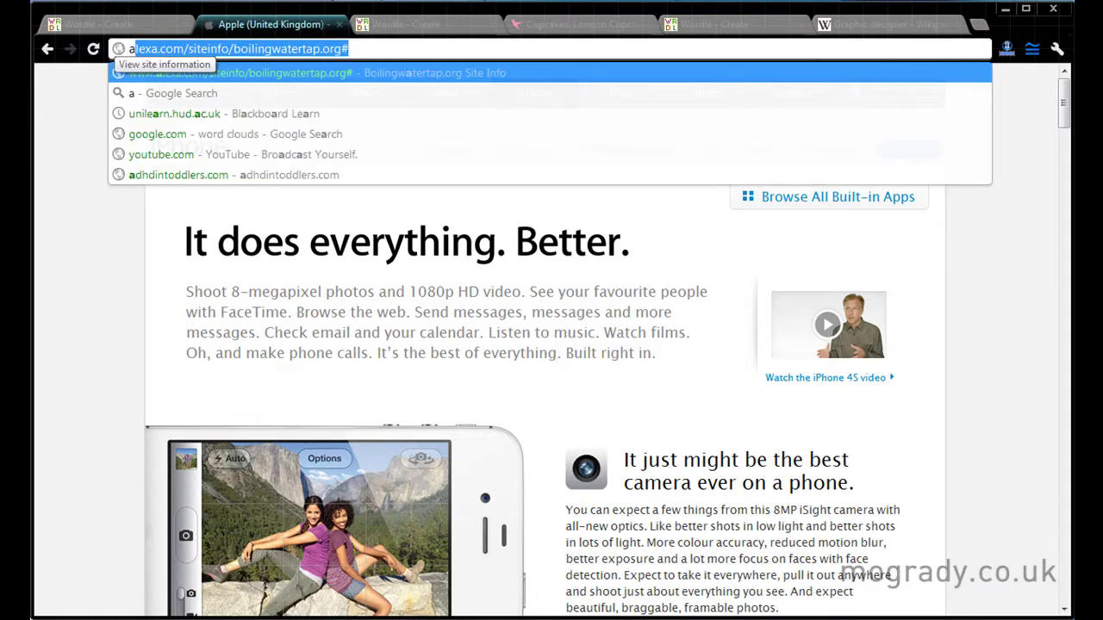
text(apple rss fee)
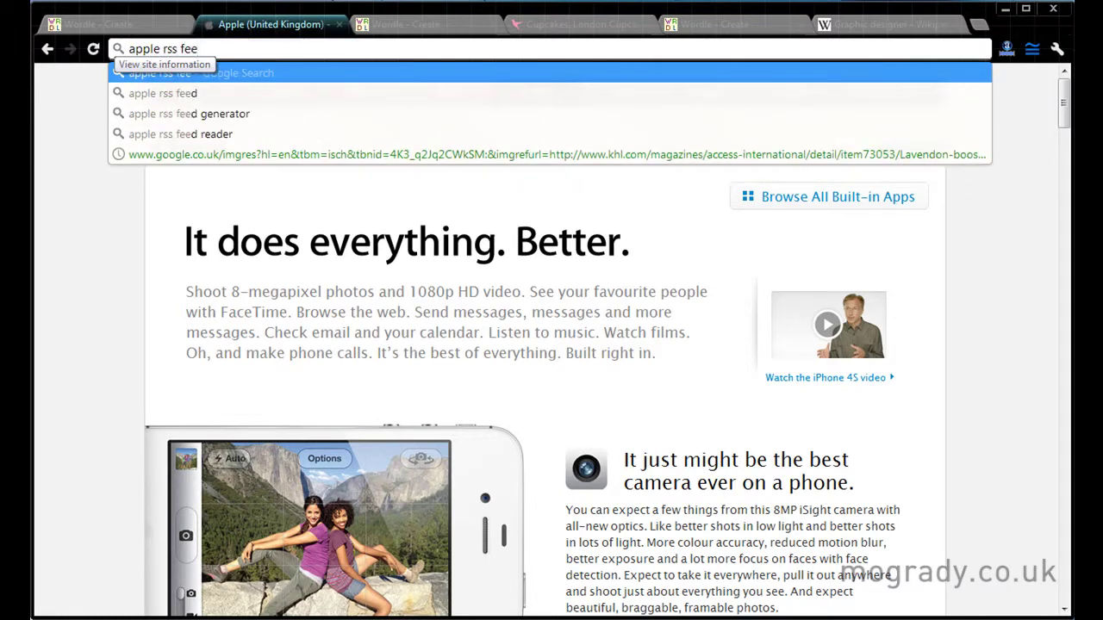
text(d)
key(Return)
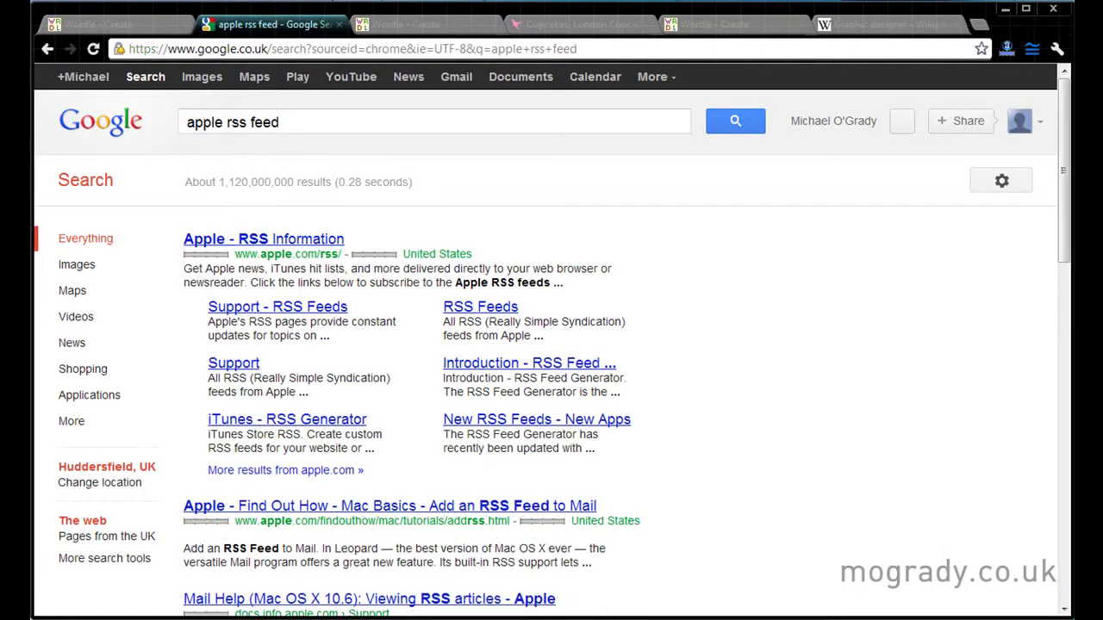
click(211, 245)
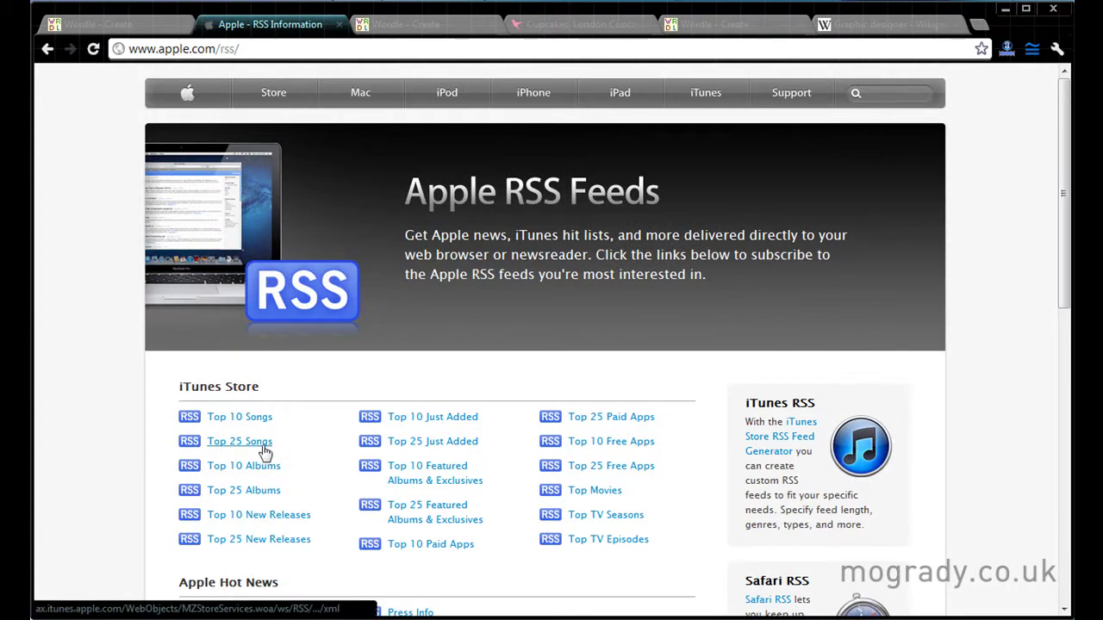
- Open the Hot News feed from the Apple Hot News section and copy its web address
scroll(293, 533, down, 2)
scroll(312, 535, down, 2)
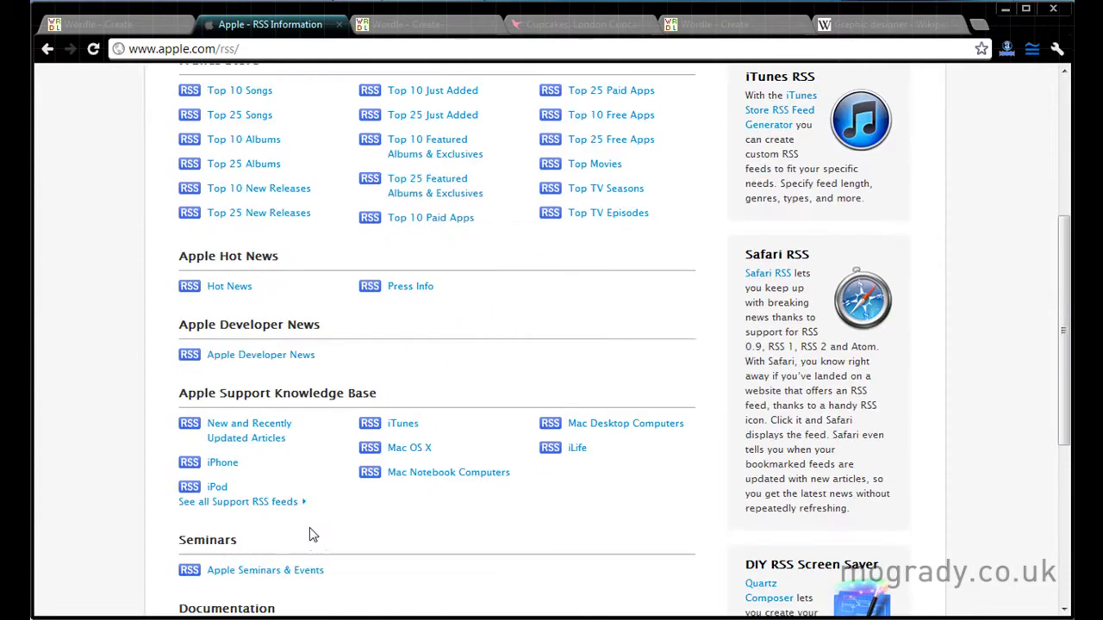
click(227, 293)
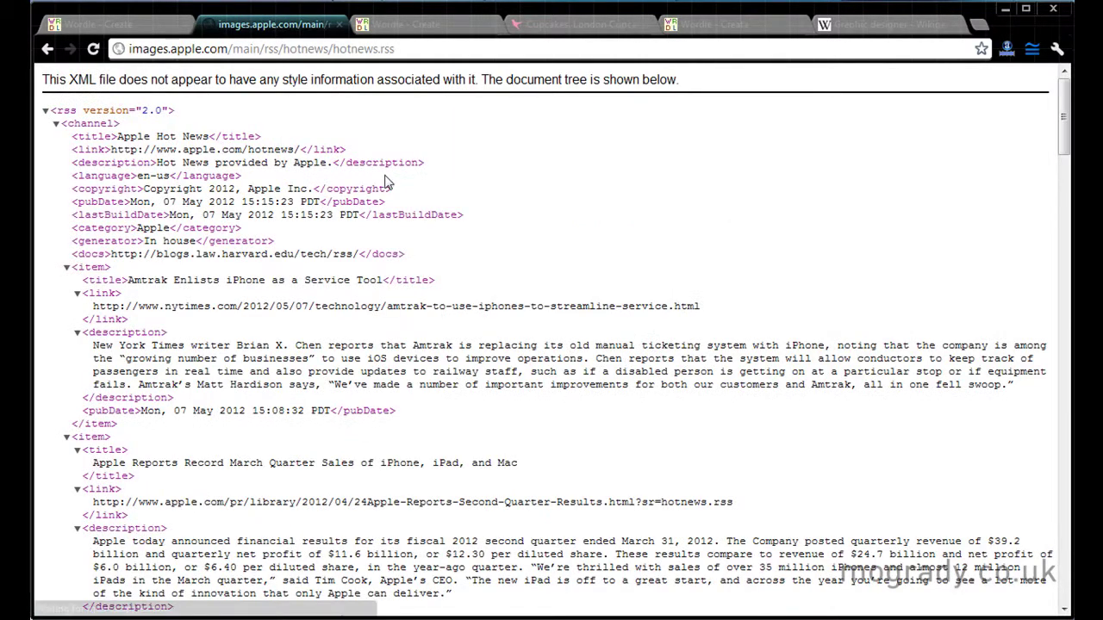
click(412, 48)
key(ctrl+c)
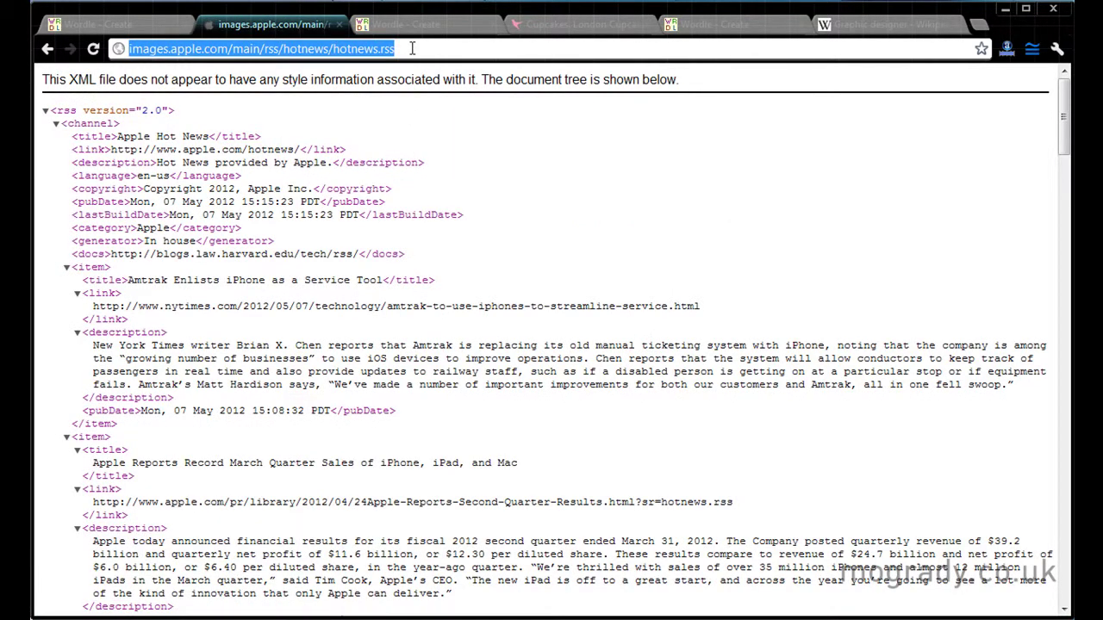
- Create a Wordle word cloud from the feed URL images.apple.com/main/rss/hotnews/hotnews.rss, replacing the earlier address
click(152, 25)
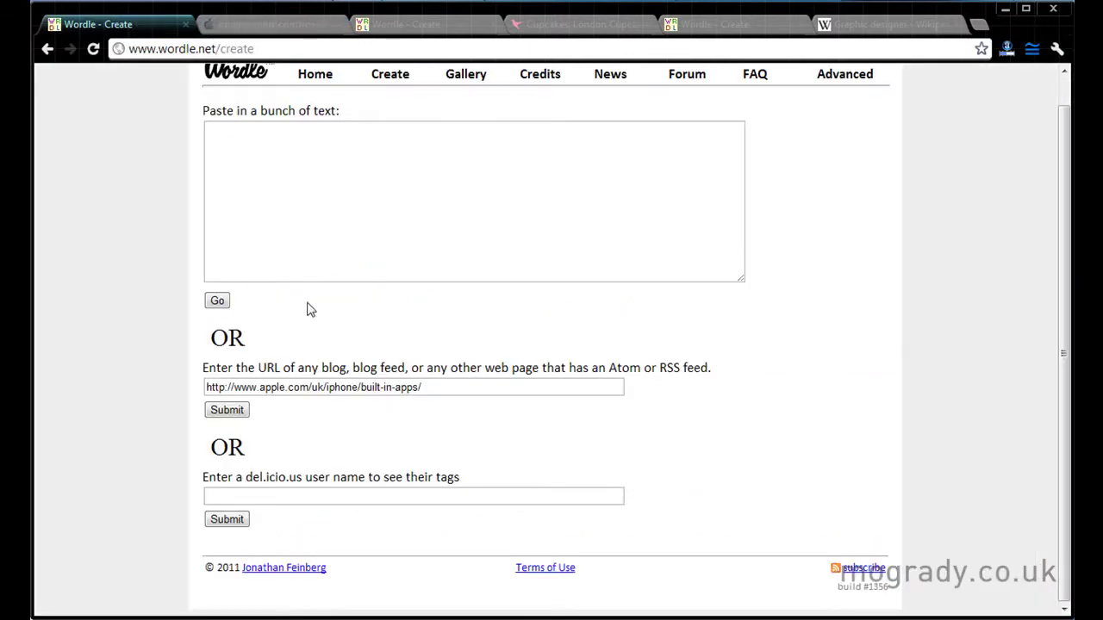
drag(418, 390, 197, 393)
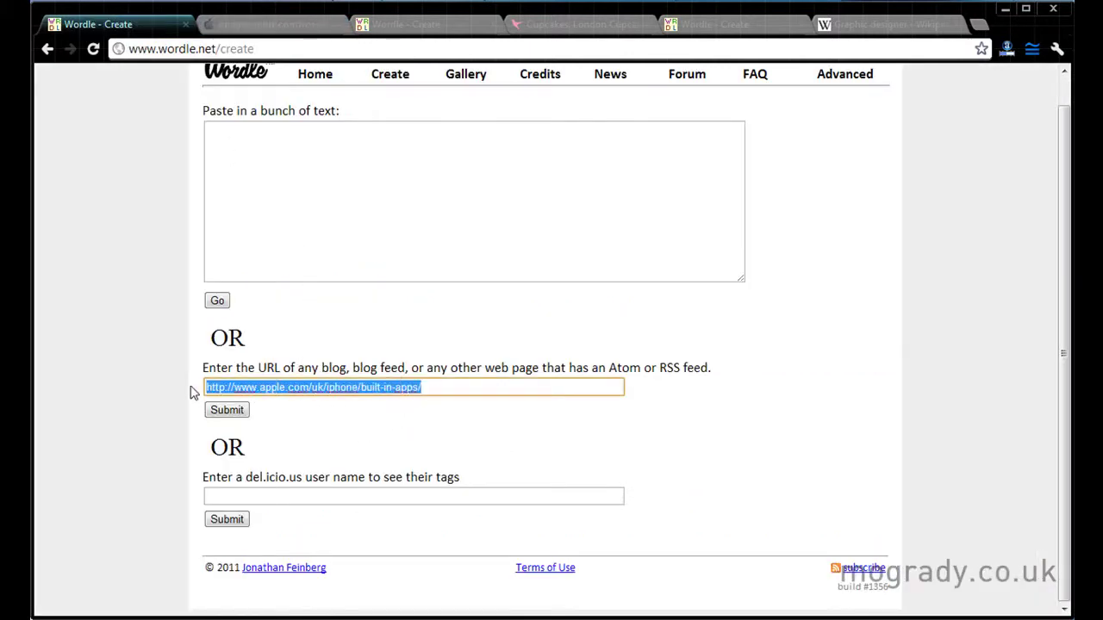
key(ctrl+v)
click(230, 413)
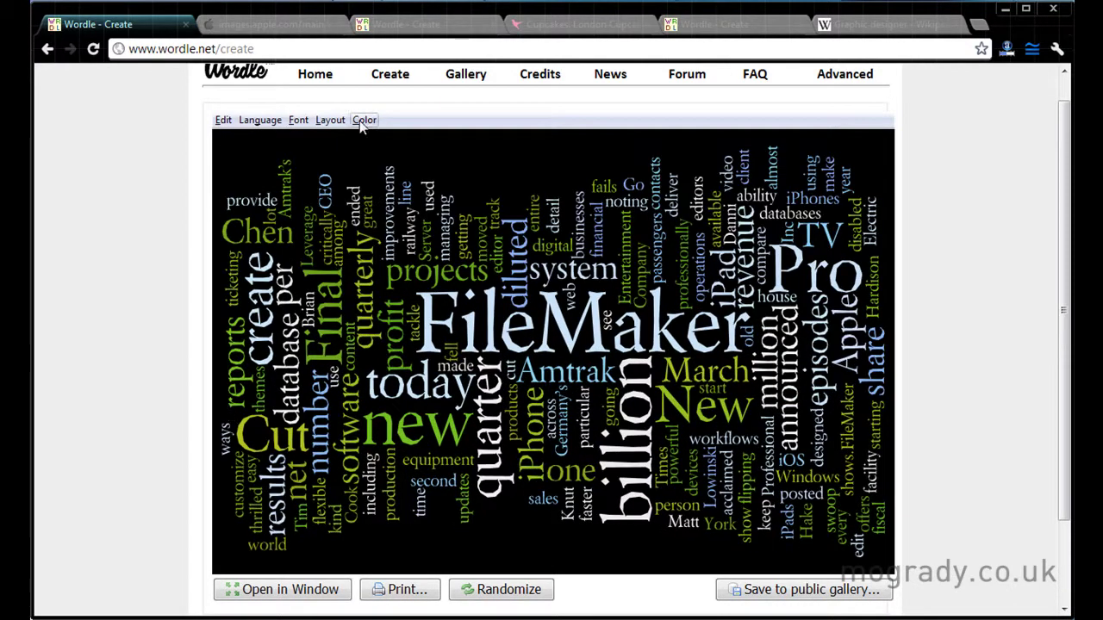
- Look through the language, font, layout and colour options available for the Apple Hot News word cloud
click(262, 120)
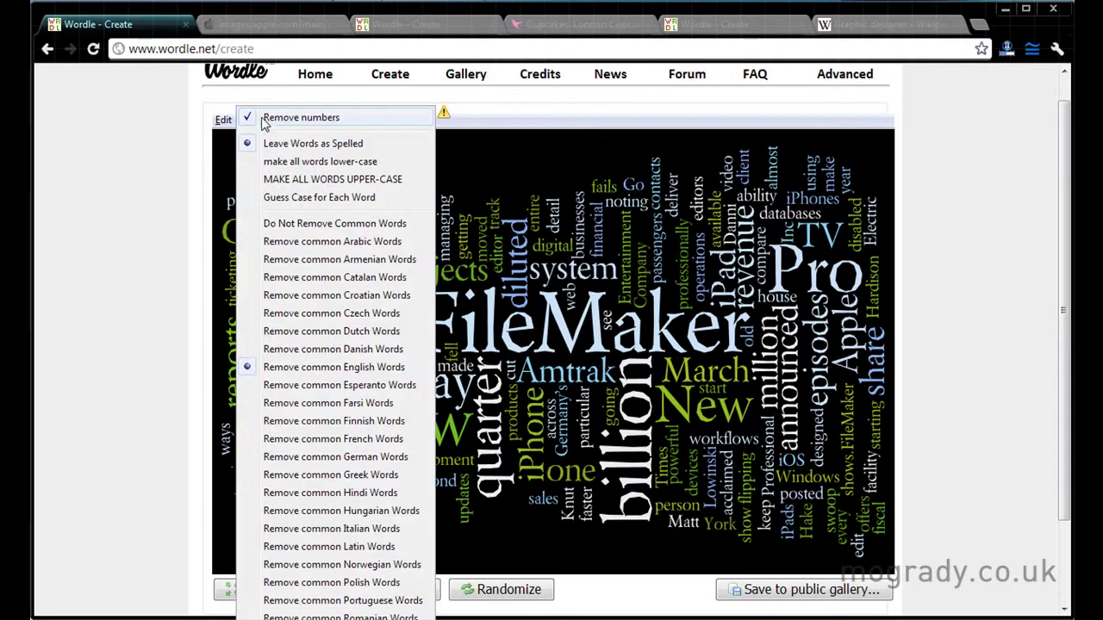
click(457, 140)
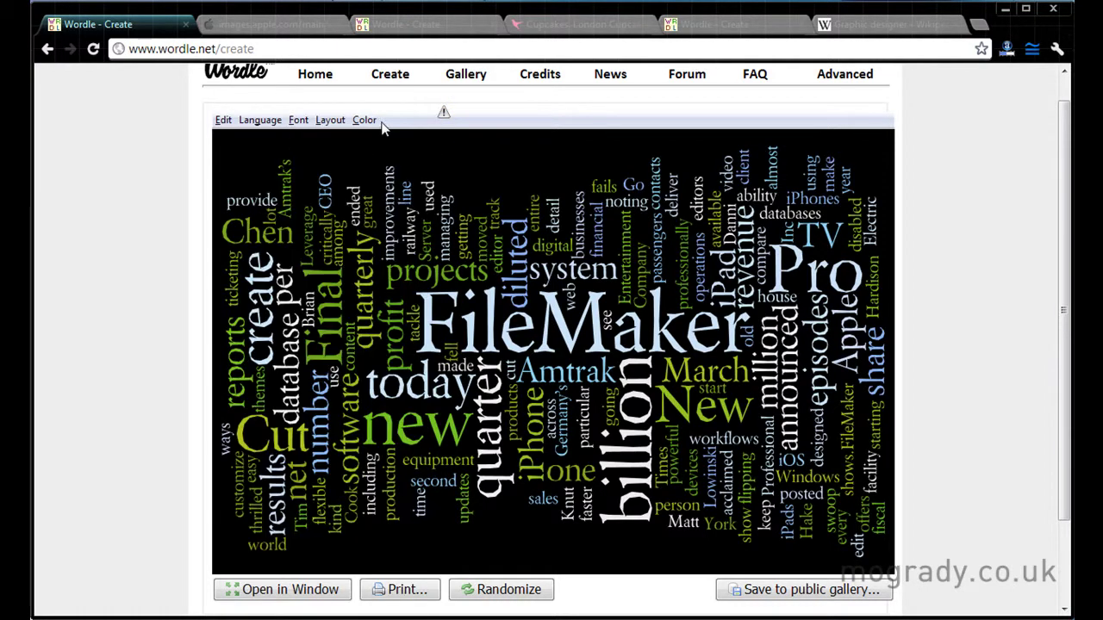
click(298, 120)
click(330, 120)
mouse_move(363, 122)
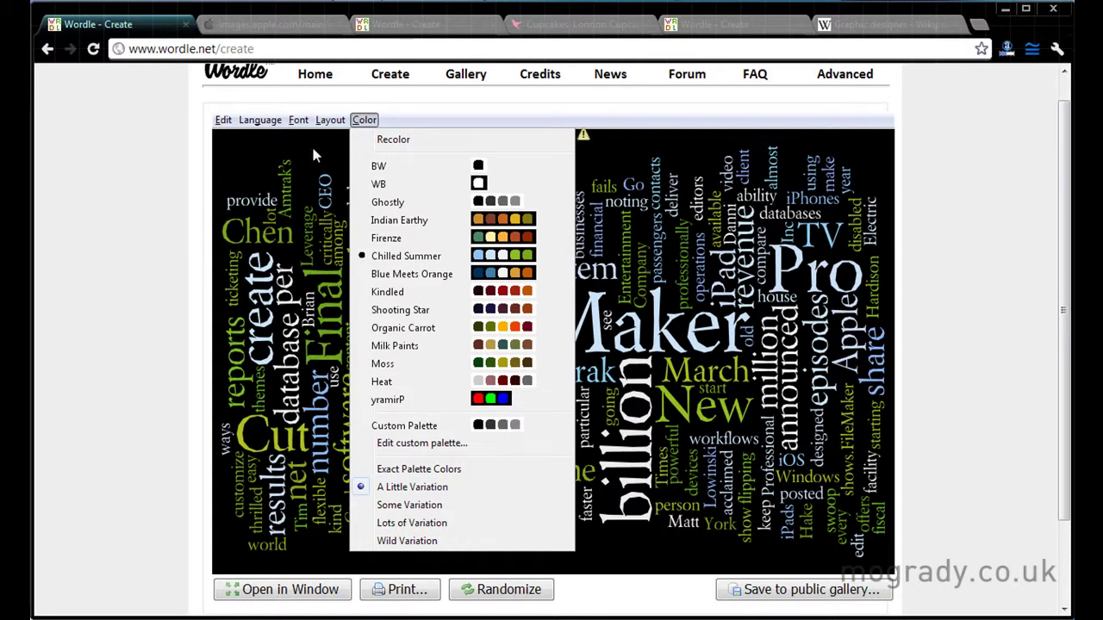
- Open a blank Wordle Create form and place the cursor in the del.icio.us user name field
click(387, 77)
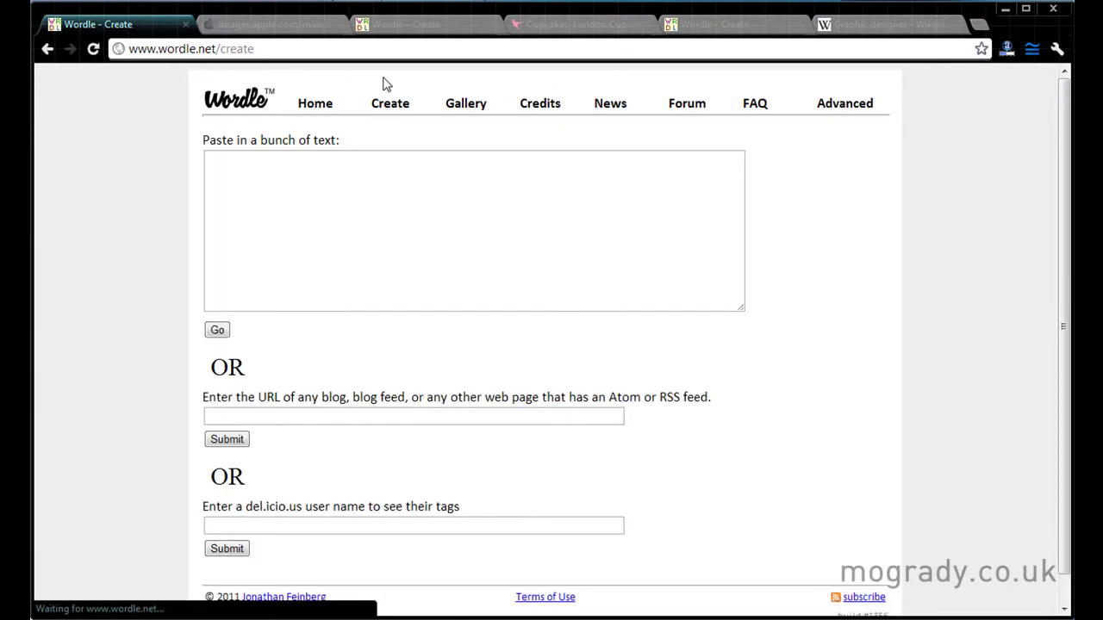
scroll(443, 505, down, 1)
click(256, 497)
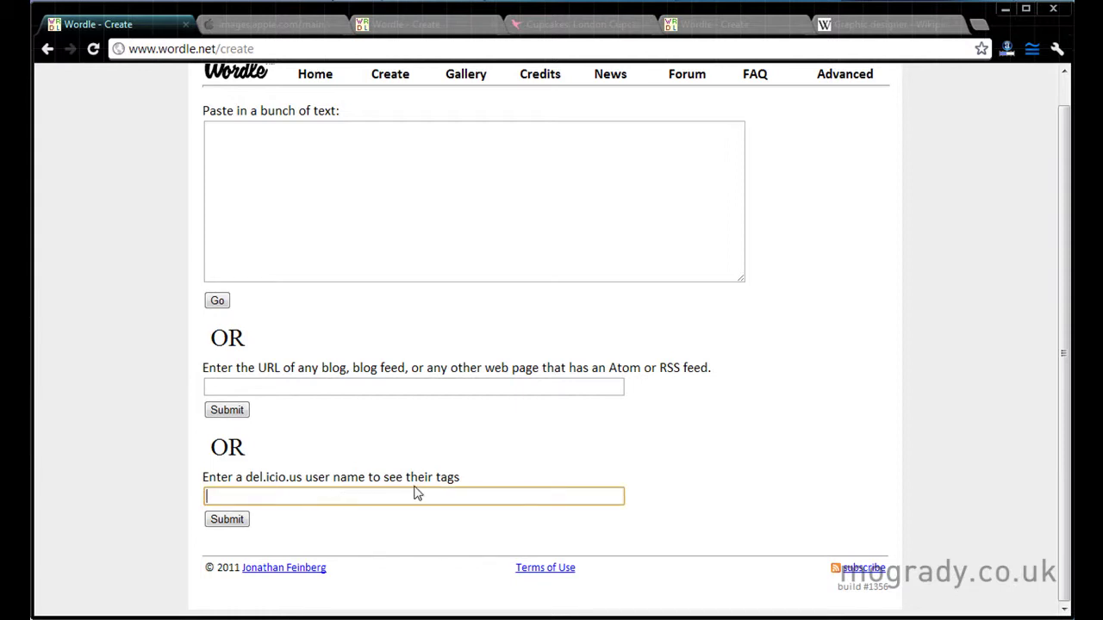
- Open Wordle's Advanced page and look over its weighted words, hex colours and developer sections
click(870, 75)
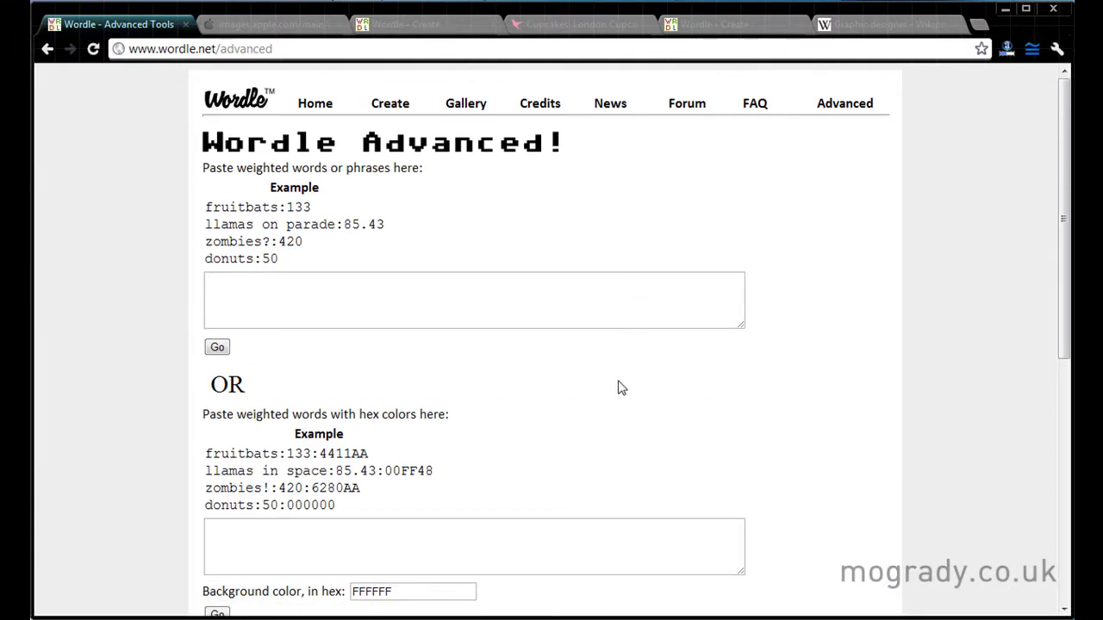
scroll(618, 387, down, 3)
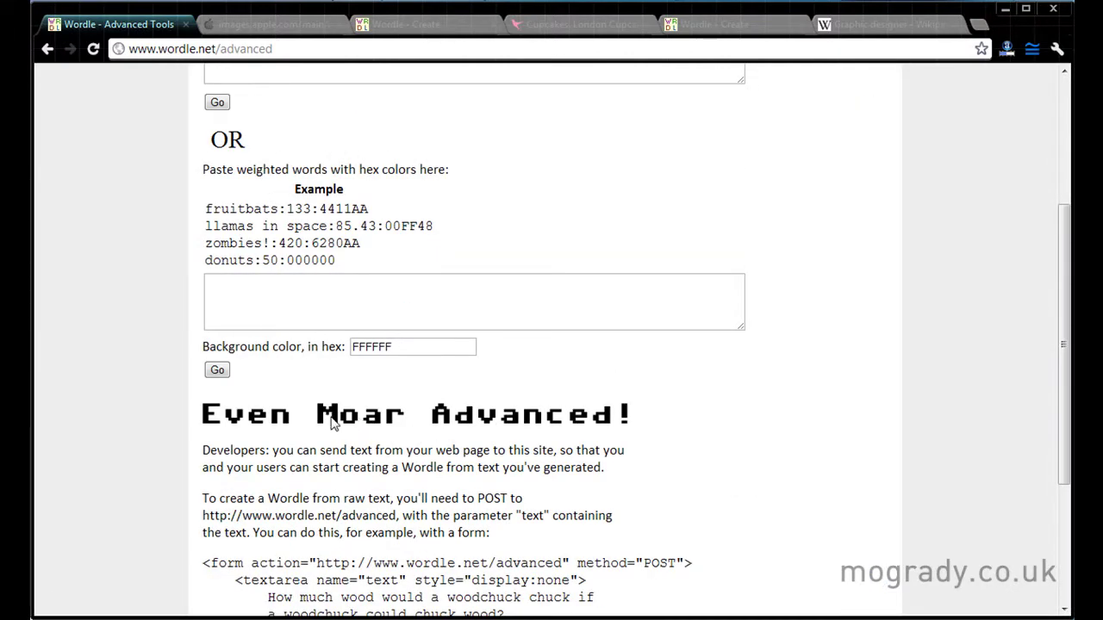
drag(364, 426, 352, 417)
scroll(352, 417, up, 3)
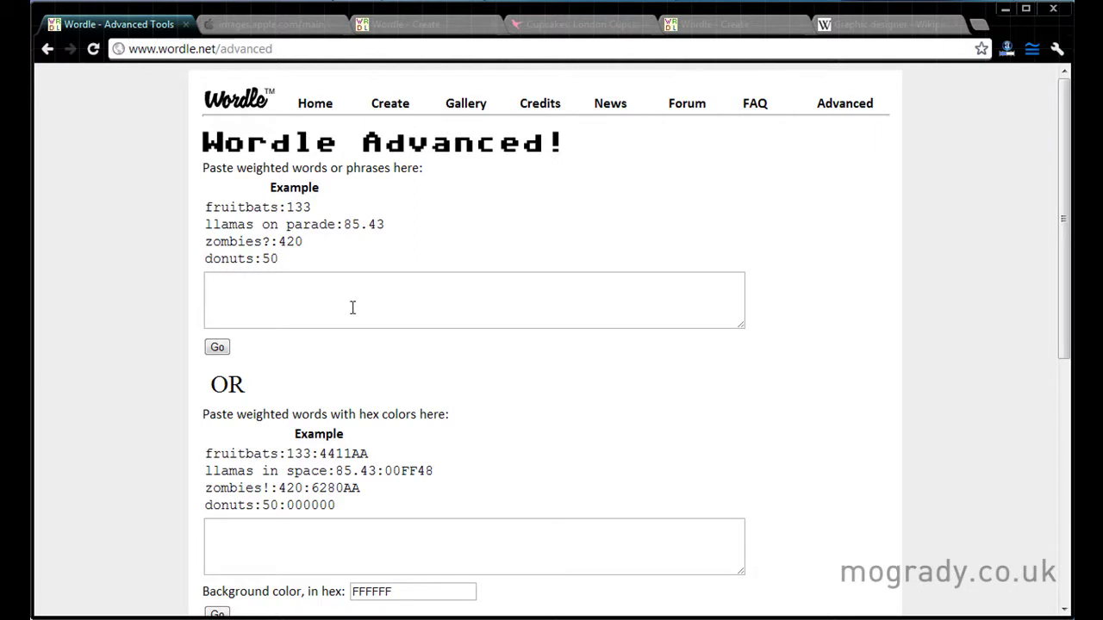
- View the earlier iPhone word cloud and the Hummingbird Bakery cupcakes word cloud in their open browser tabs
click(403, 26)
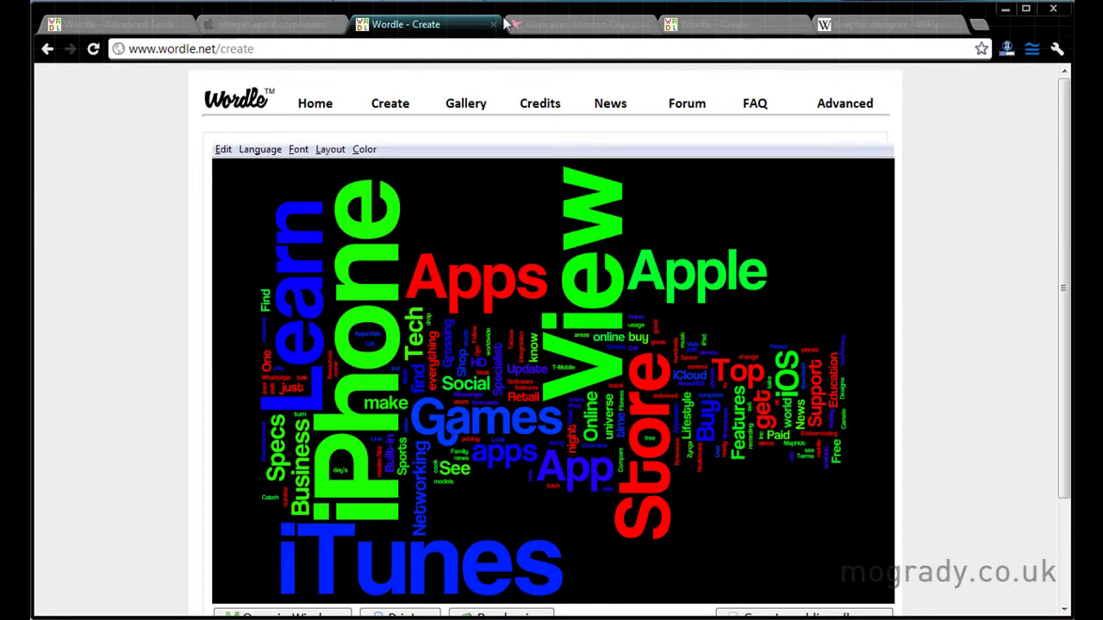
click(696, 26)
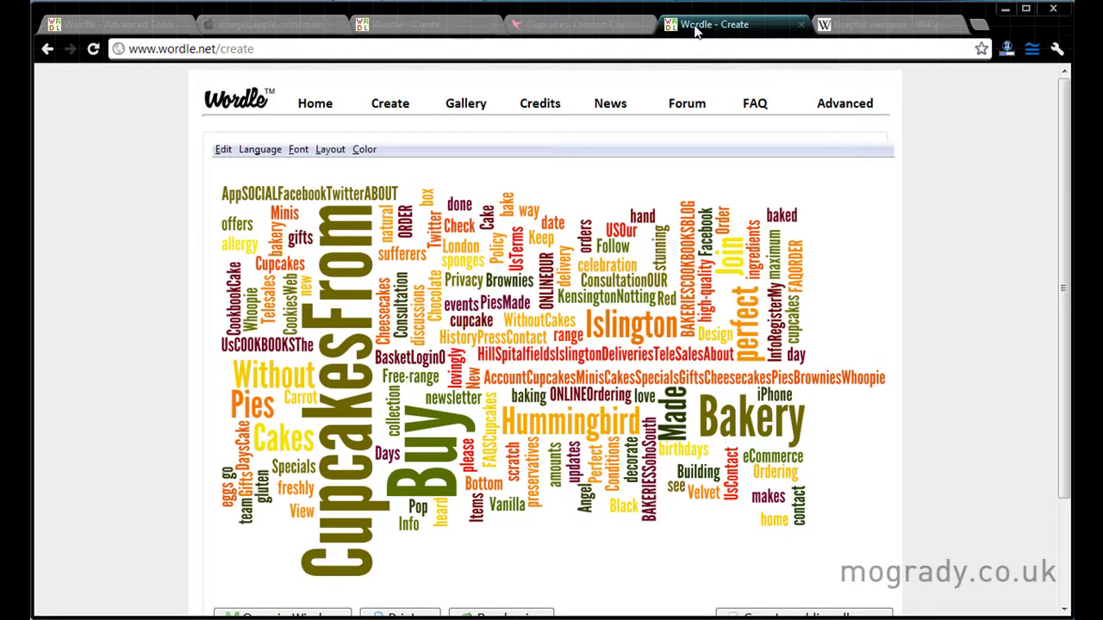